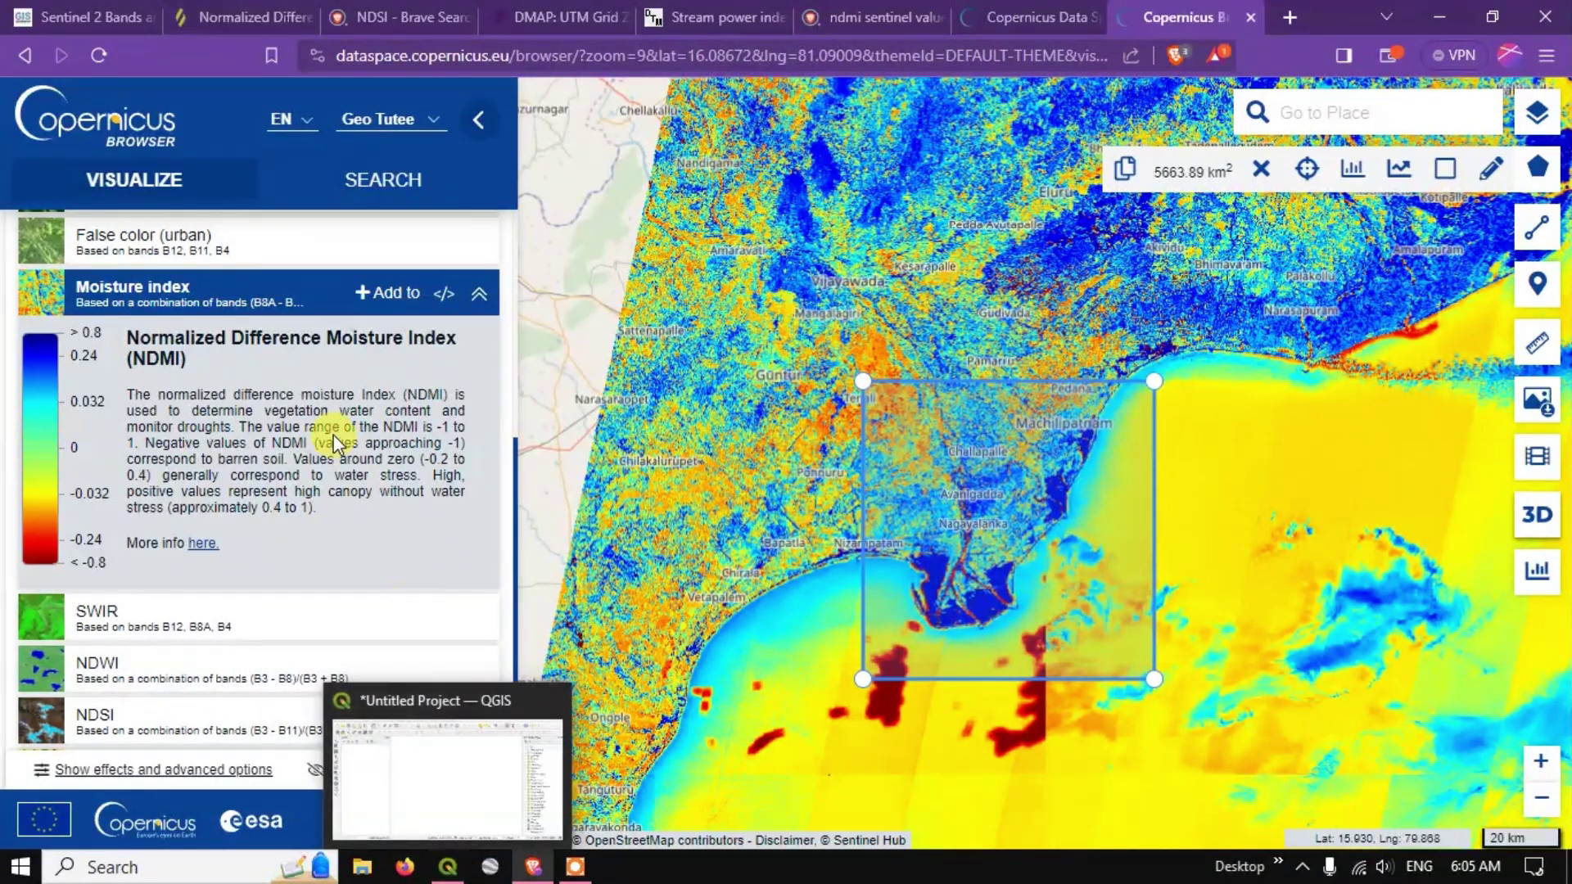
# Read the Sentinel-2 NDMI formula on the Sentinel Hub page, then return to Copernicus Data Space.
pyautogui.click(237, 17)
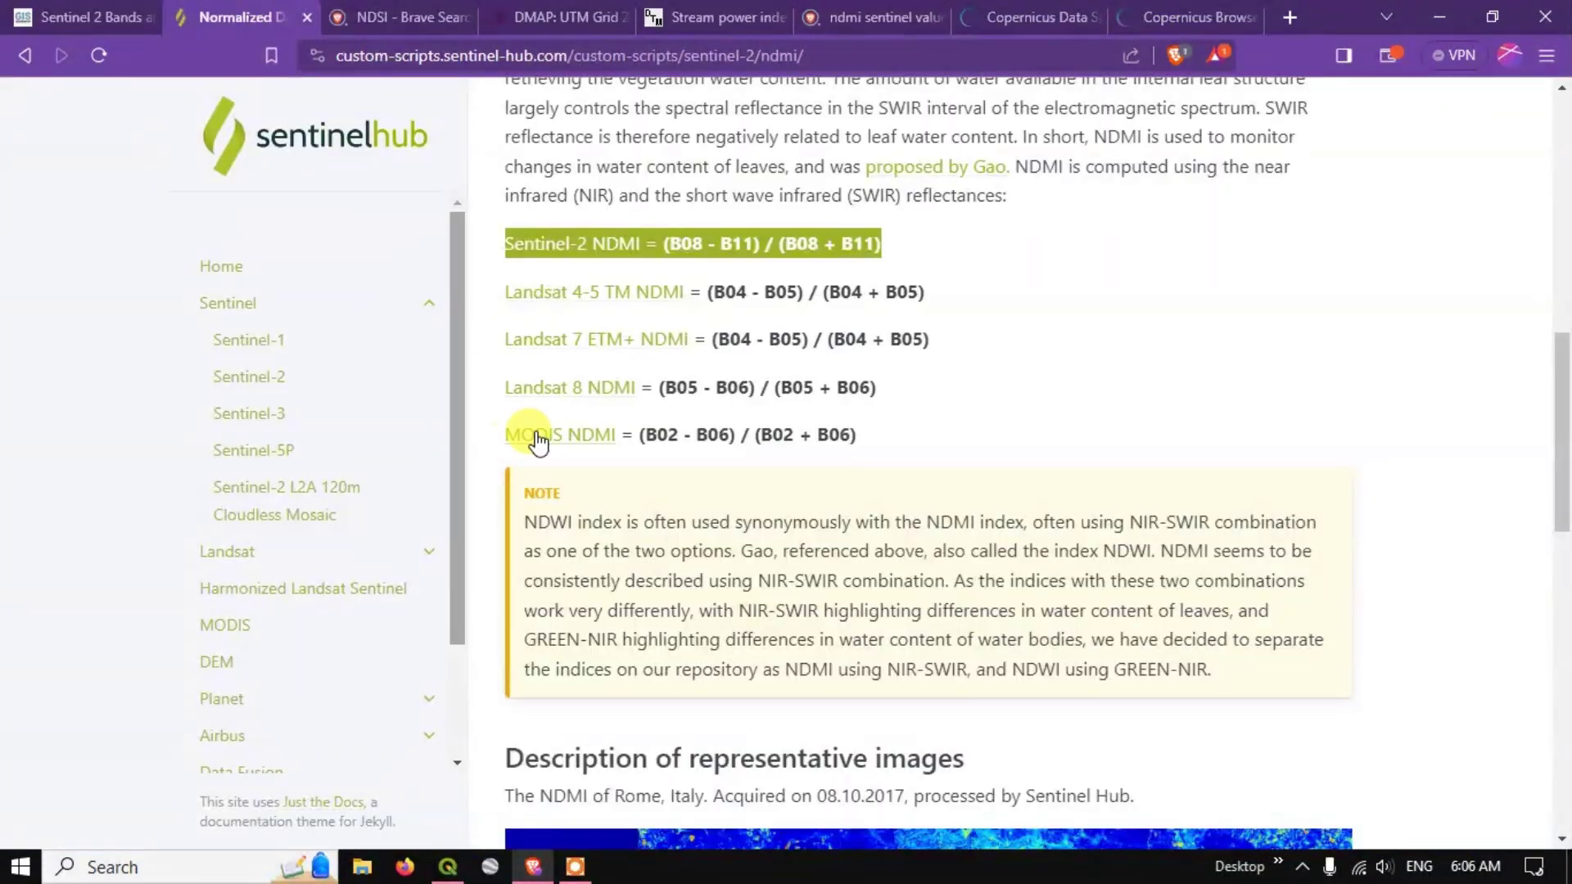
pyautogui.click(1097, 273)
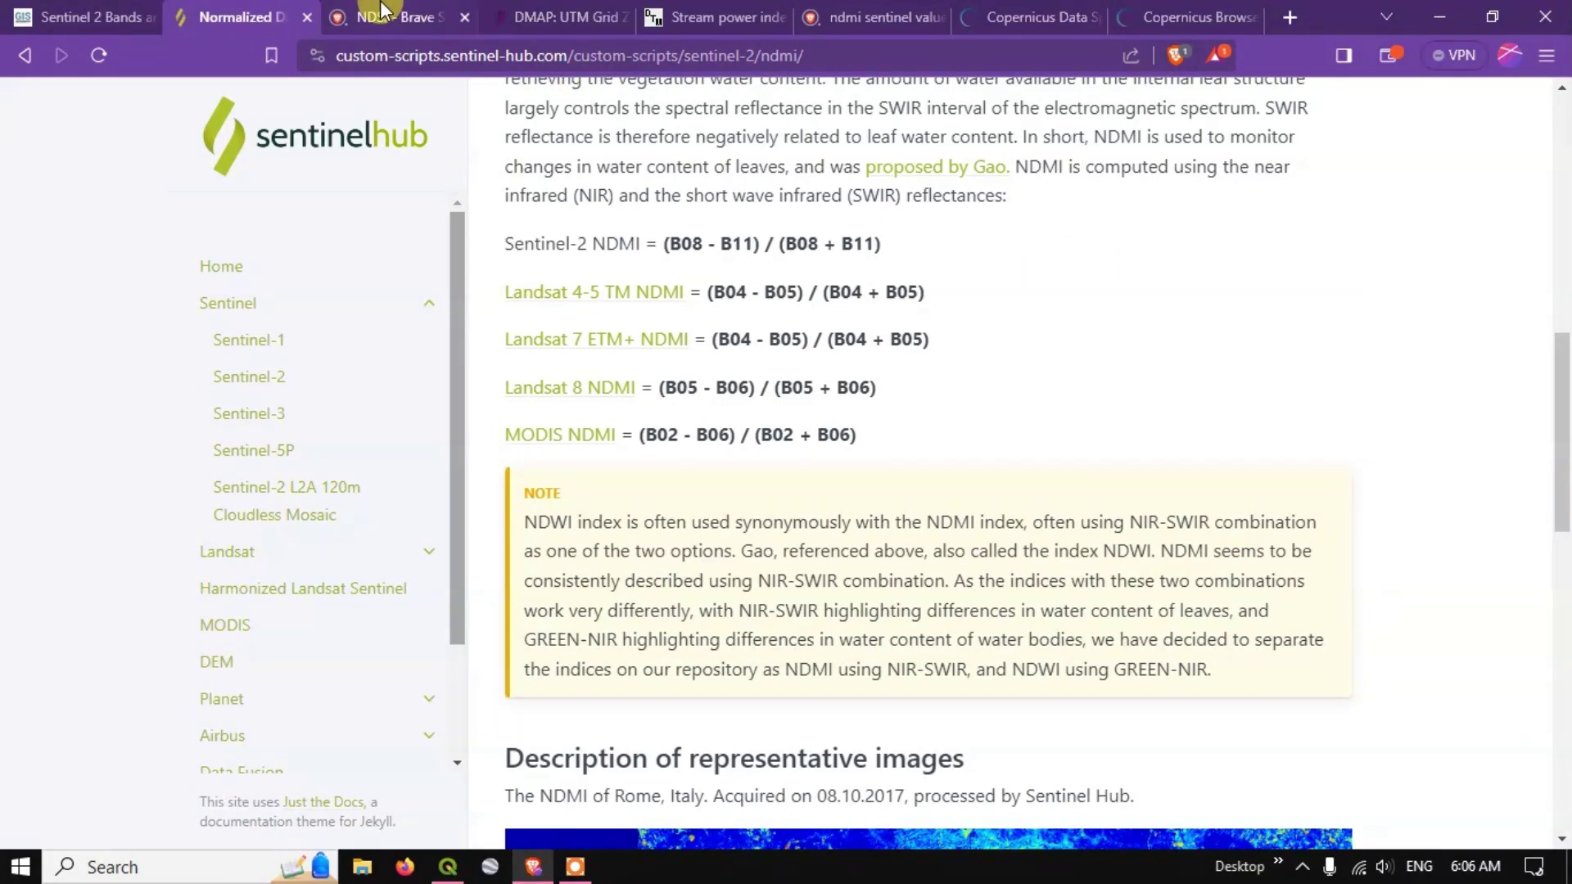
pyautogui.click(1033, 17)
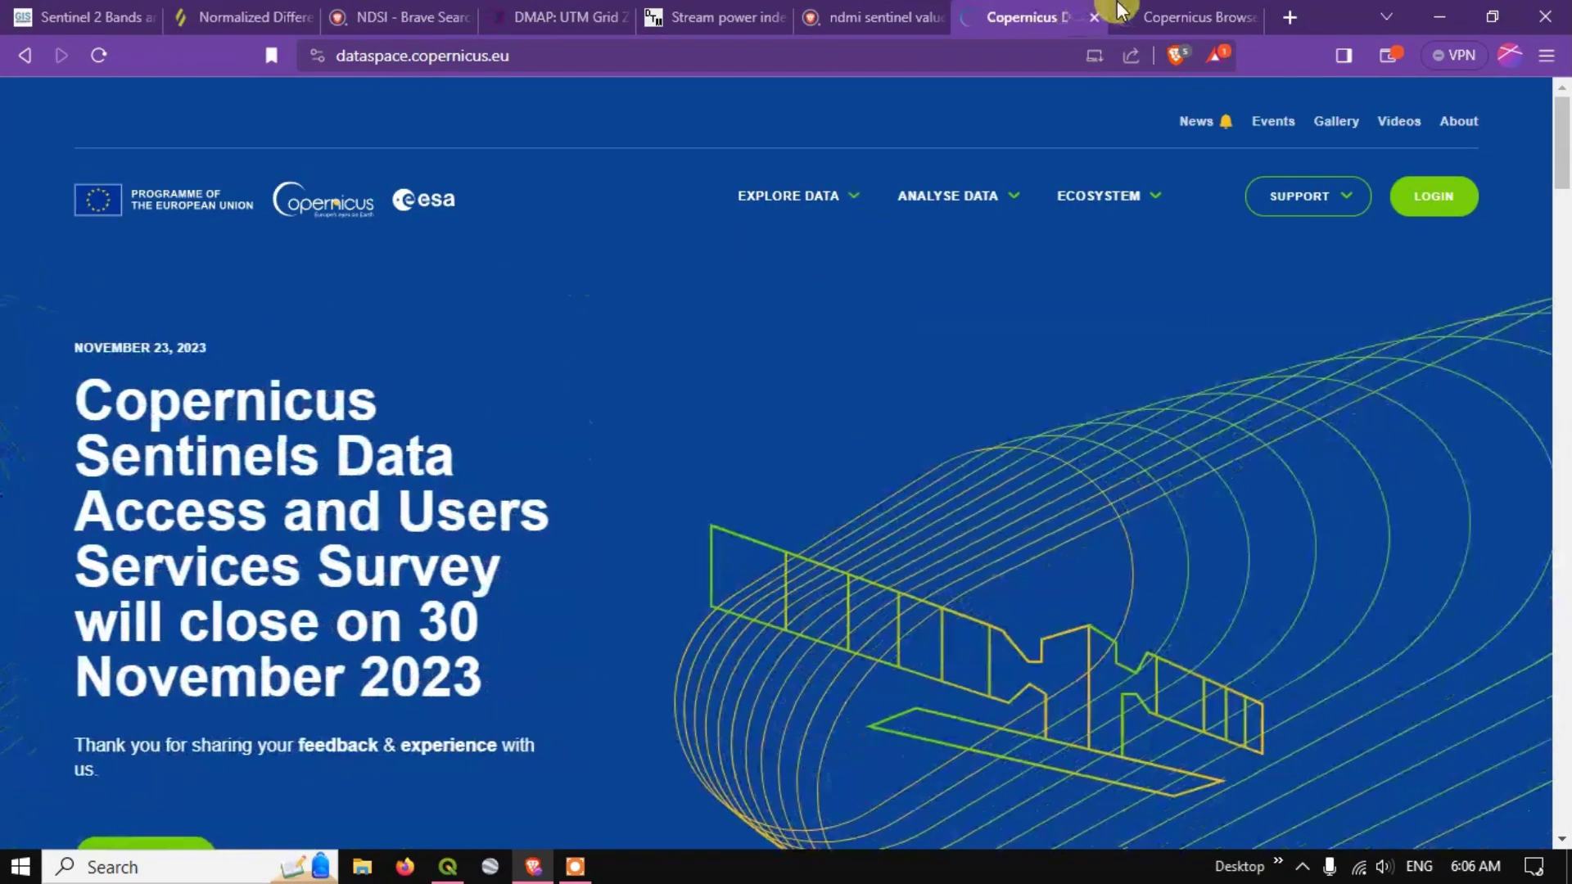
# Switch the coastal delta map from Moisture index to False color (urban), bands B12, B11, B4.
pyautogui.click(1138, 10)
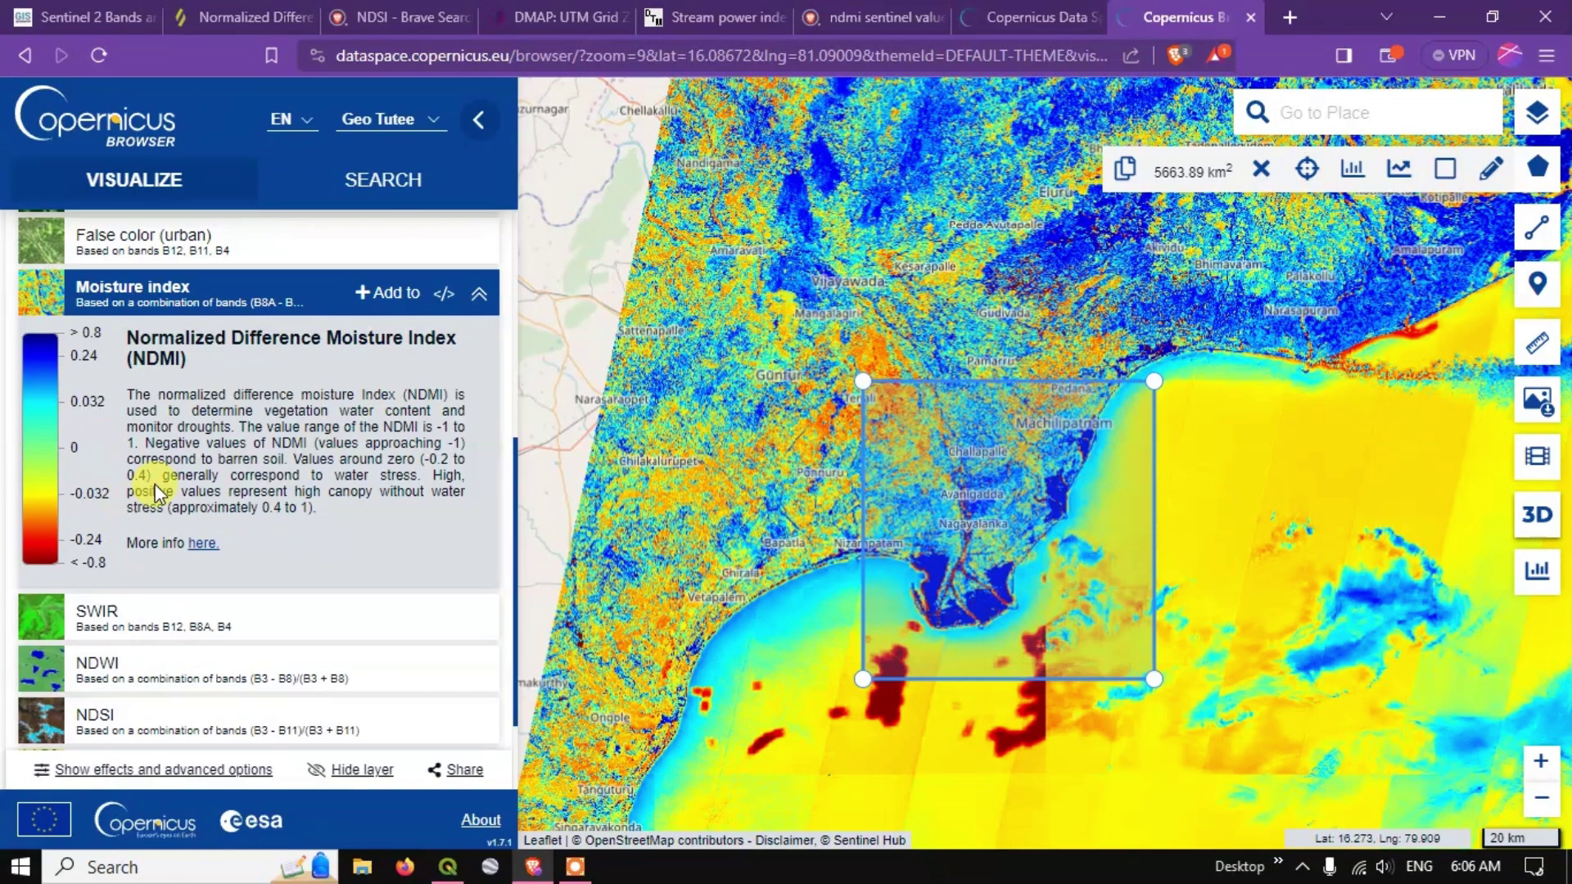
pyautogui.click(479, 292)
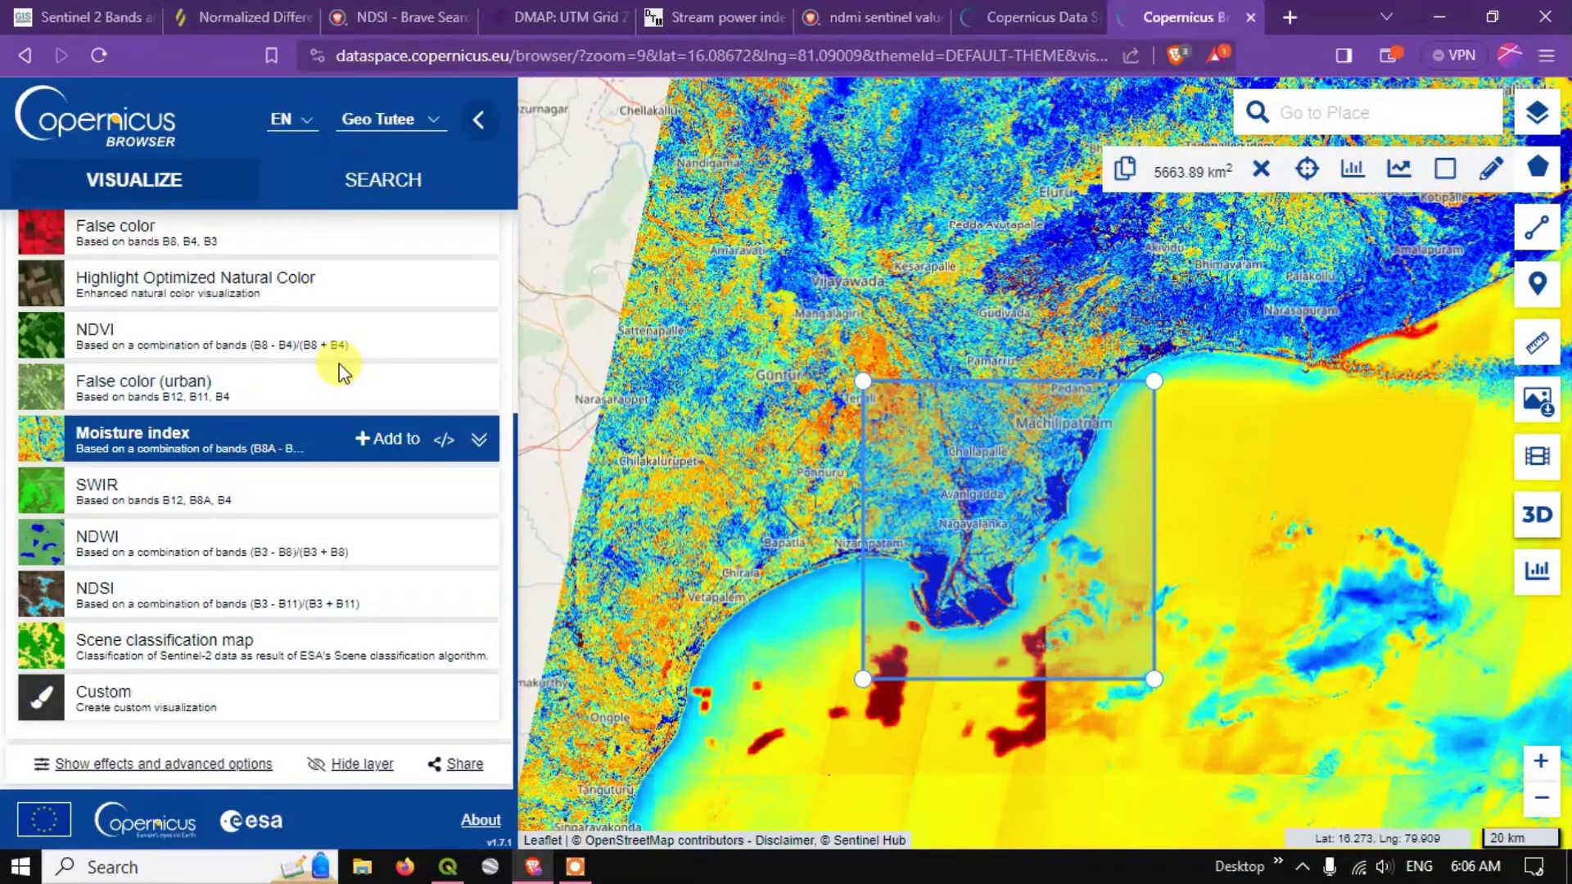
pyautogui.click(300, 398)
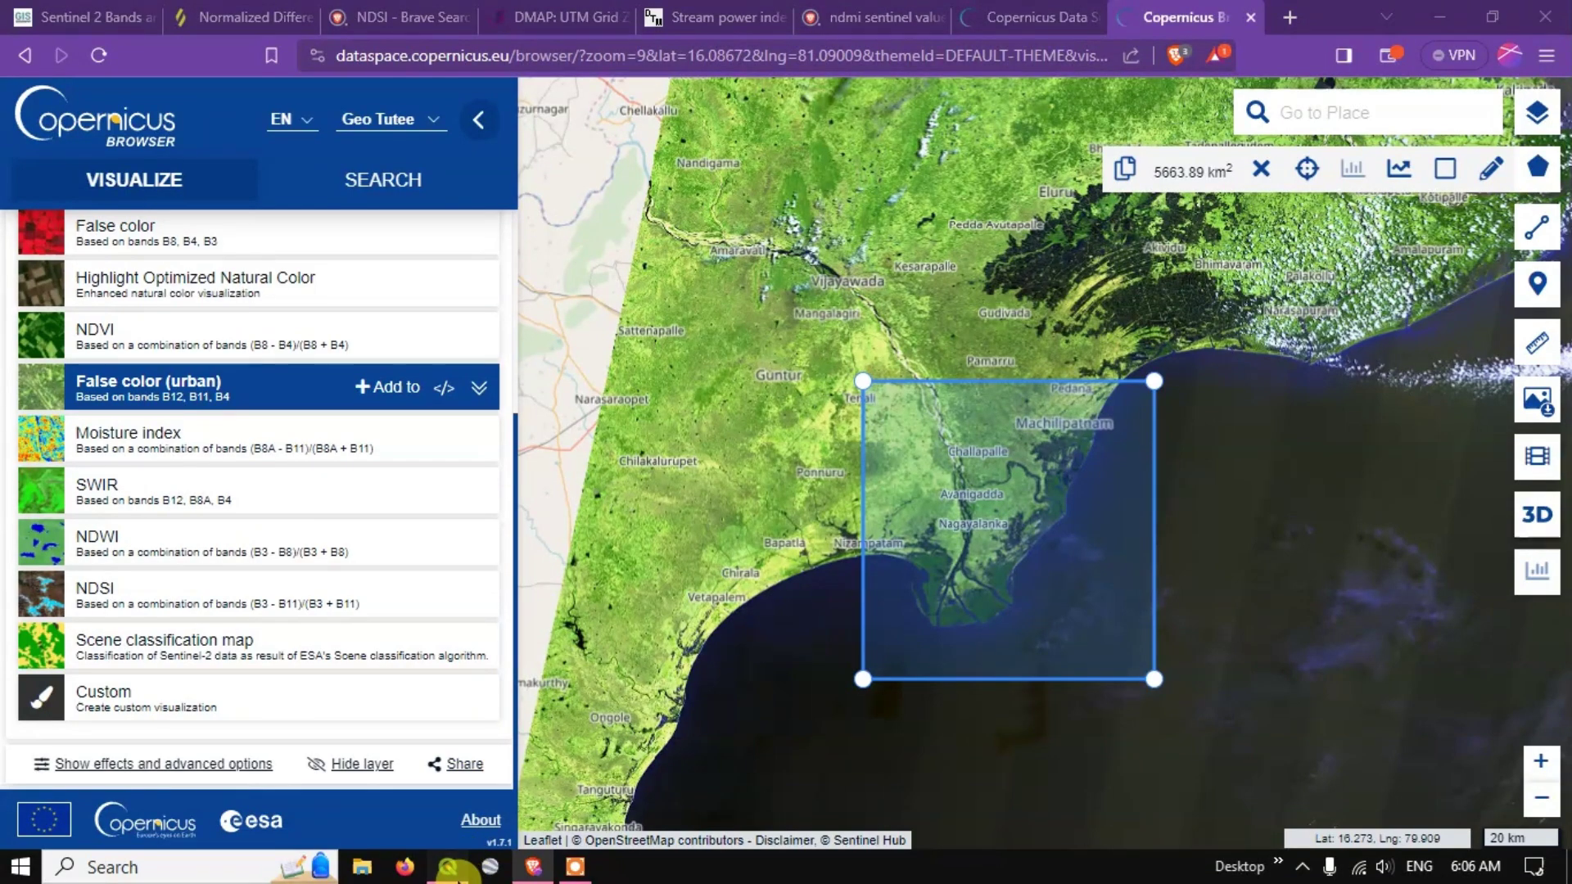
# In QGIS, start Layer > Add Layer > Add Raster Layer.
pyautogui.click(448, 867)
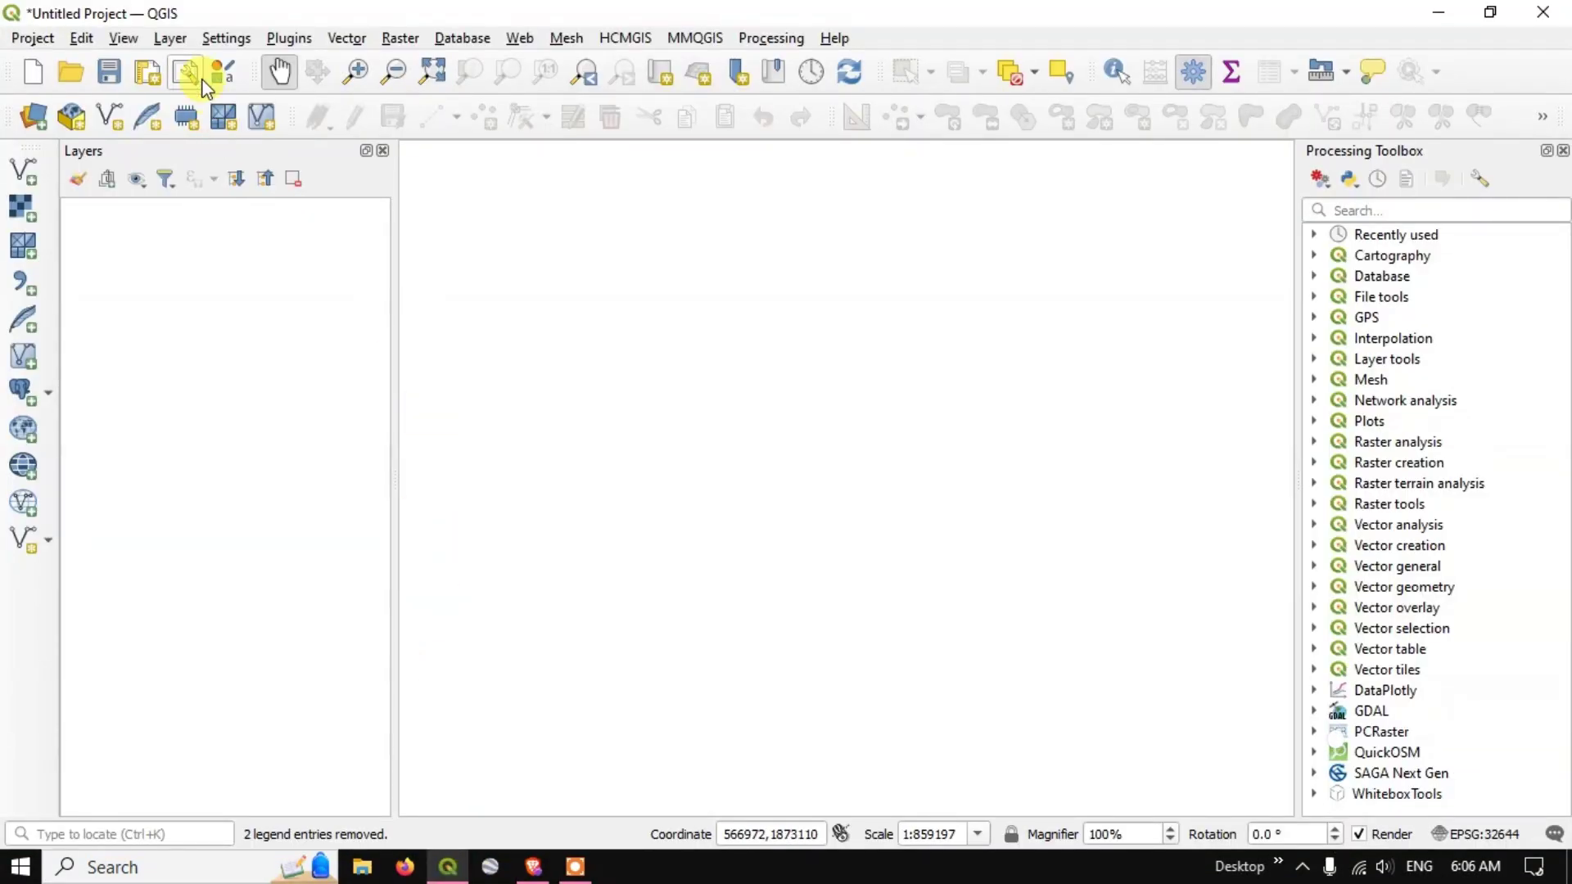
pyautogui.click(170, 38)
pyautogui.moveTo(203, 98)
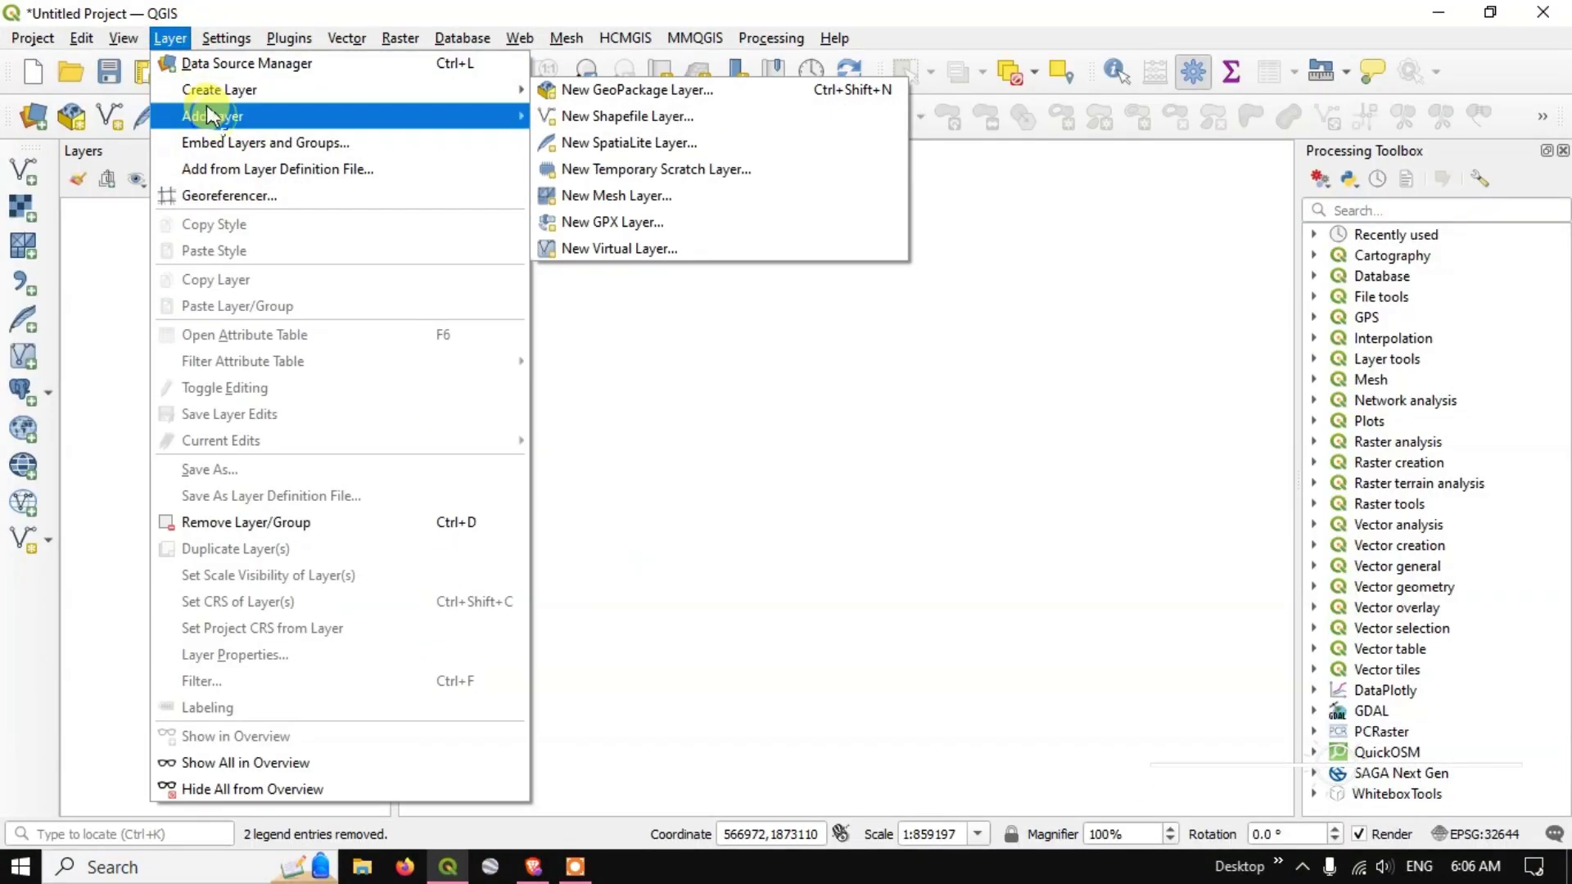
pyautogui.click(603, 144)
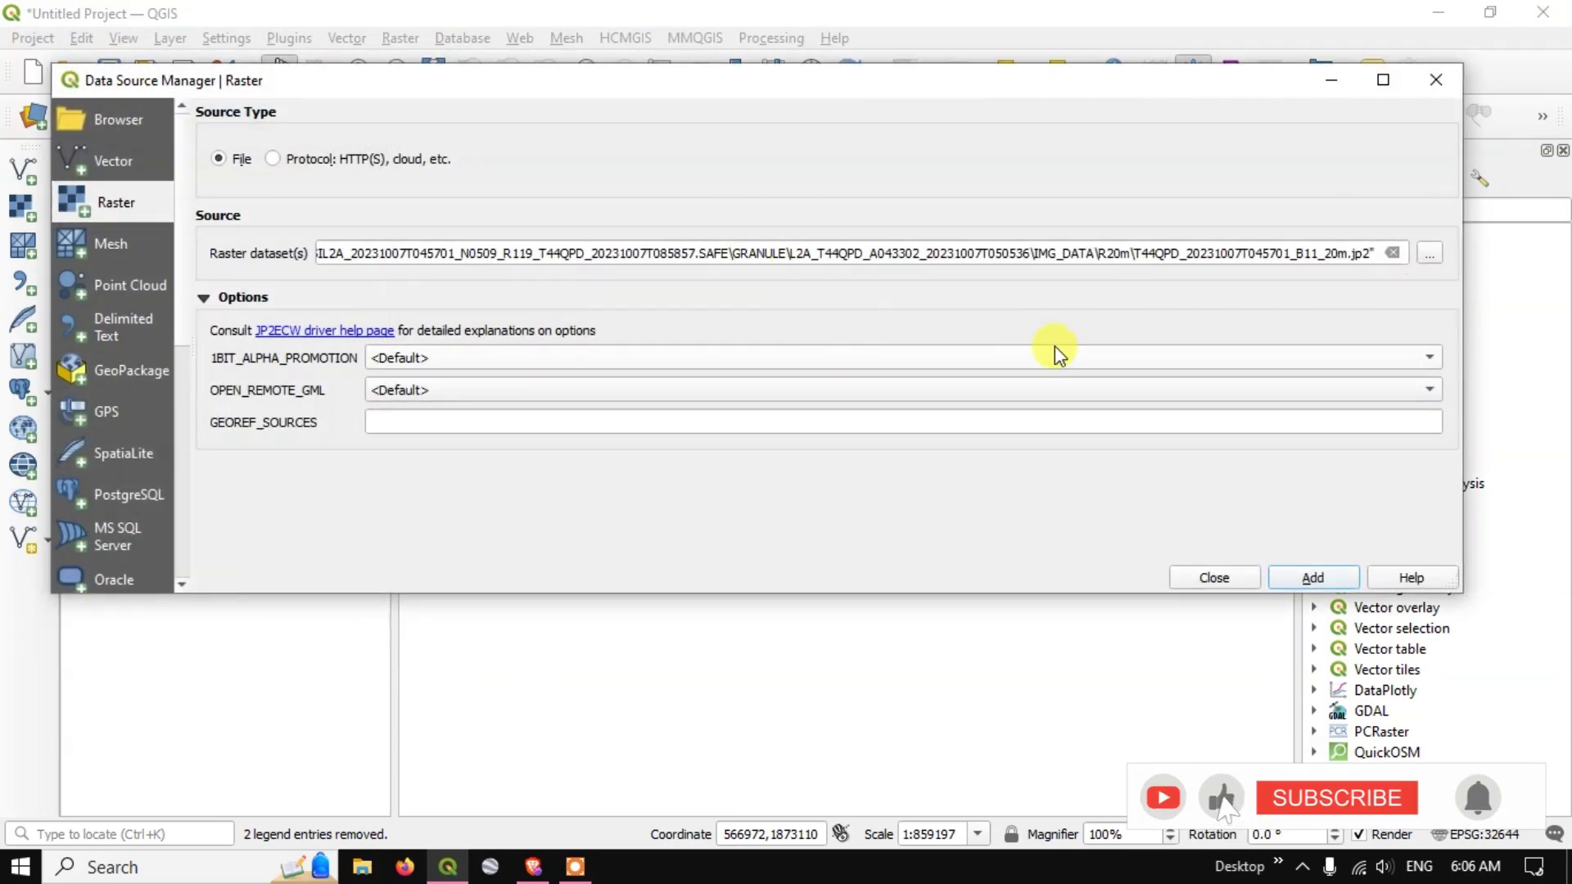
# Browse the file picker up to the Terra_Spatial folder on drive D:.
pyautogui.click(1429, 253)
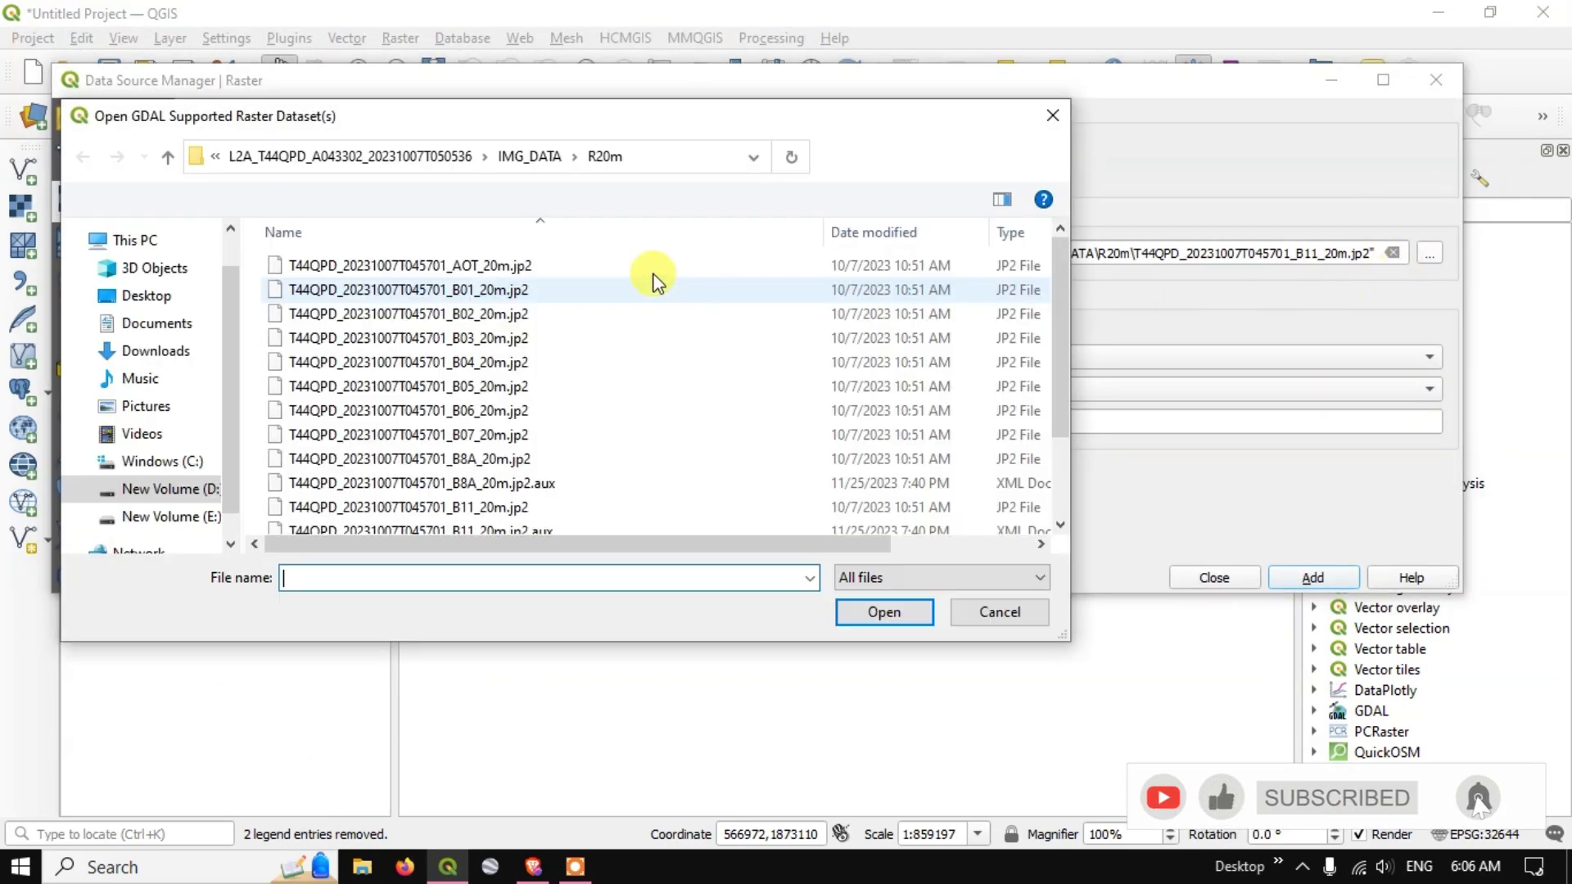
pyautogui.click(166, 156)
pyautogui.click(166, 156)
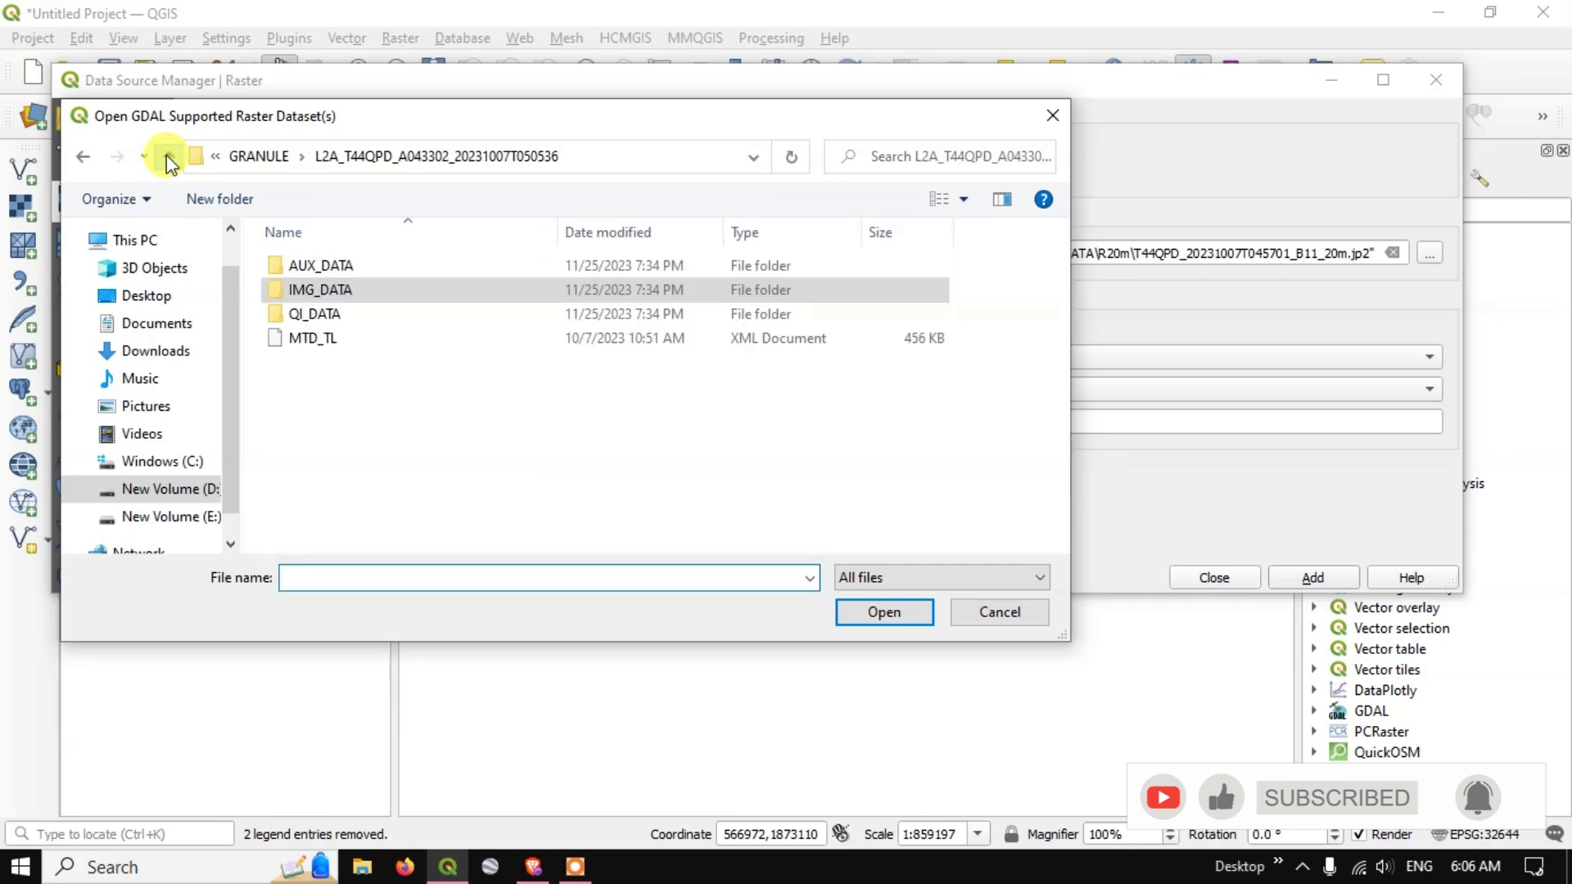
pyautogui.click(167, 157)
pyautogui.click(166, 157)
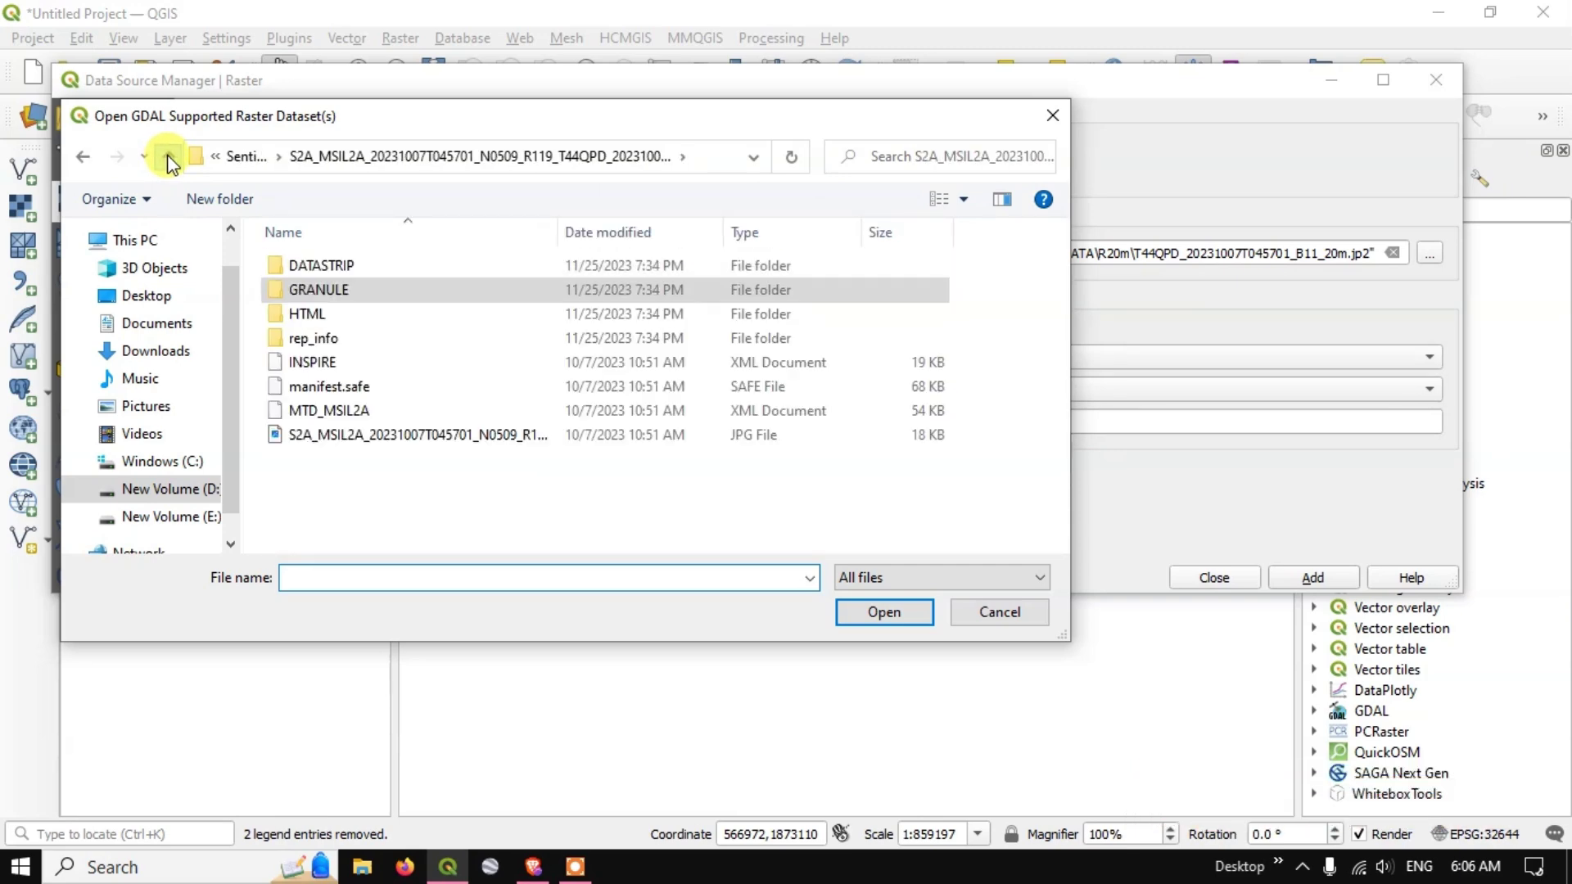
pyautogui.click(167, 156)
pyautogui.click(167, 156)
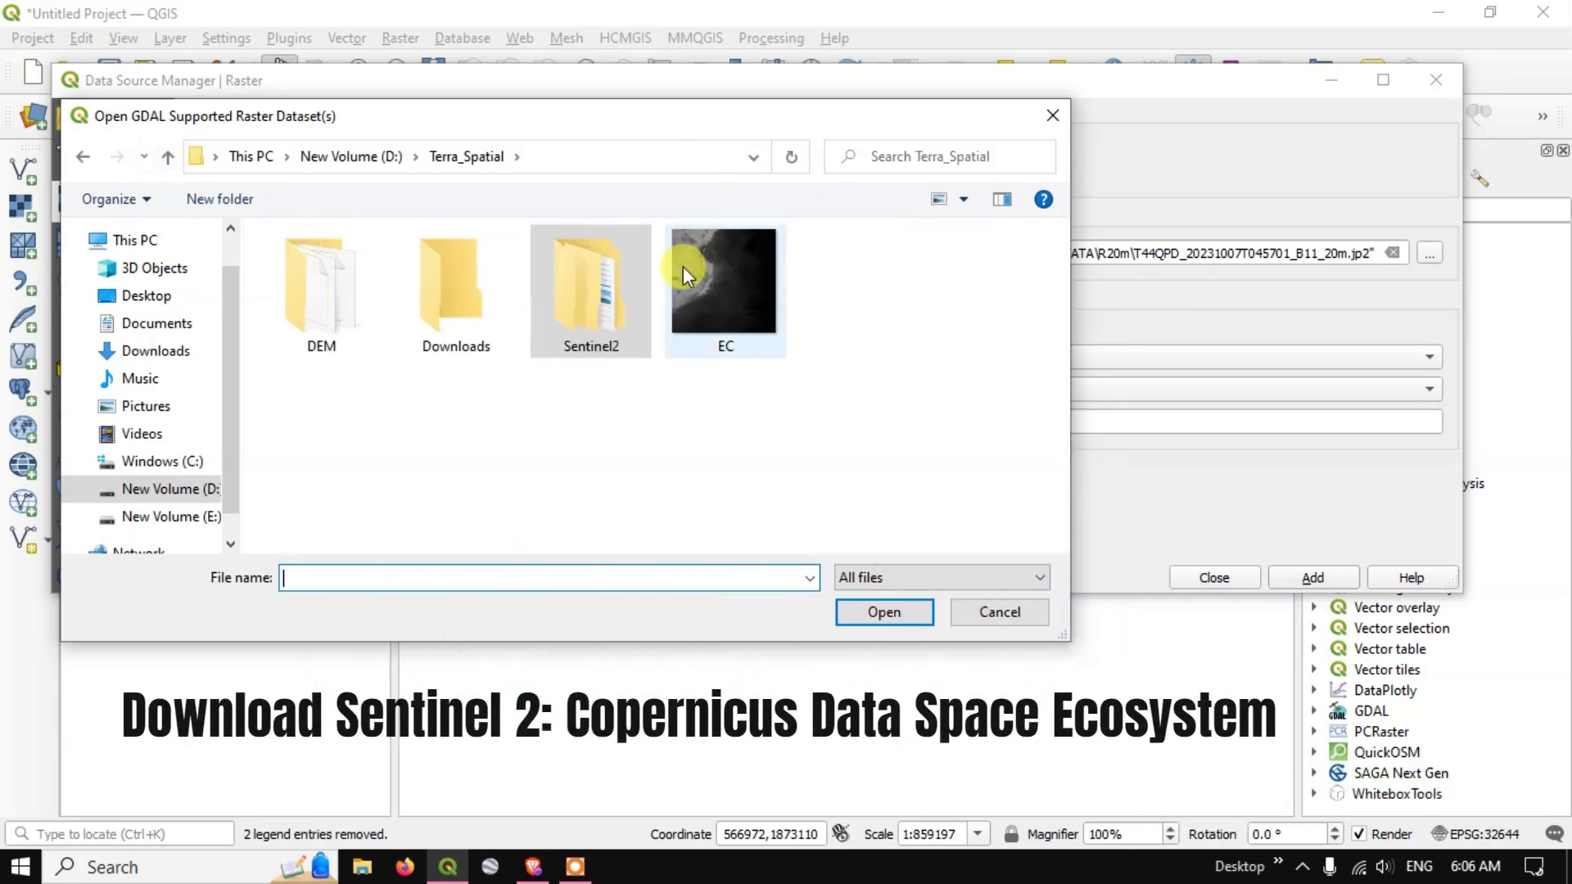
# Navigate through Sentinel2, .SAFE, GRANULE and IMG_DATA into the R20m folder.
pyautogui.doubleClick(601, 320)
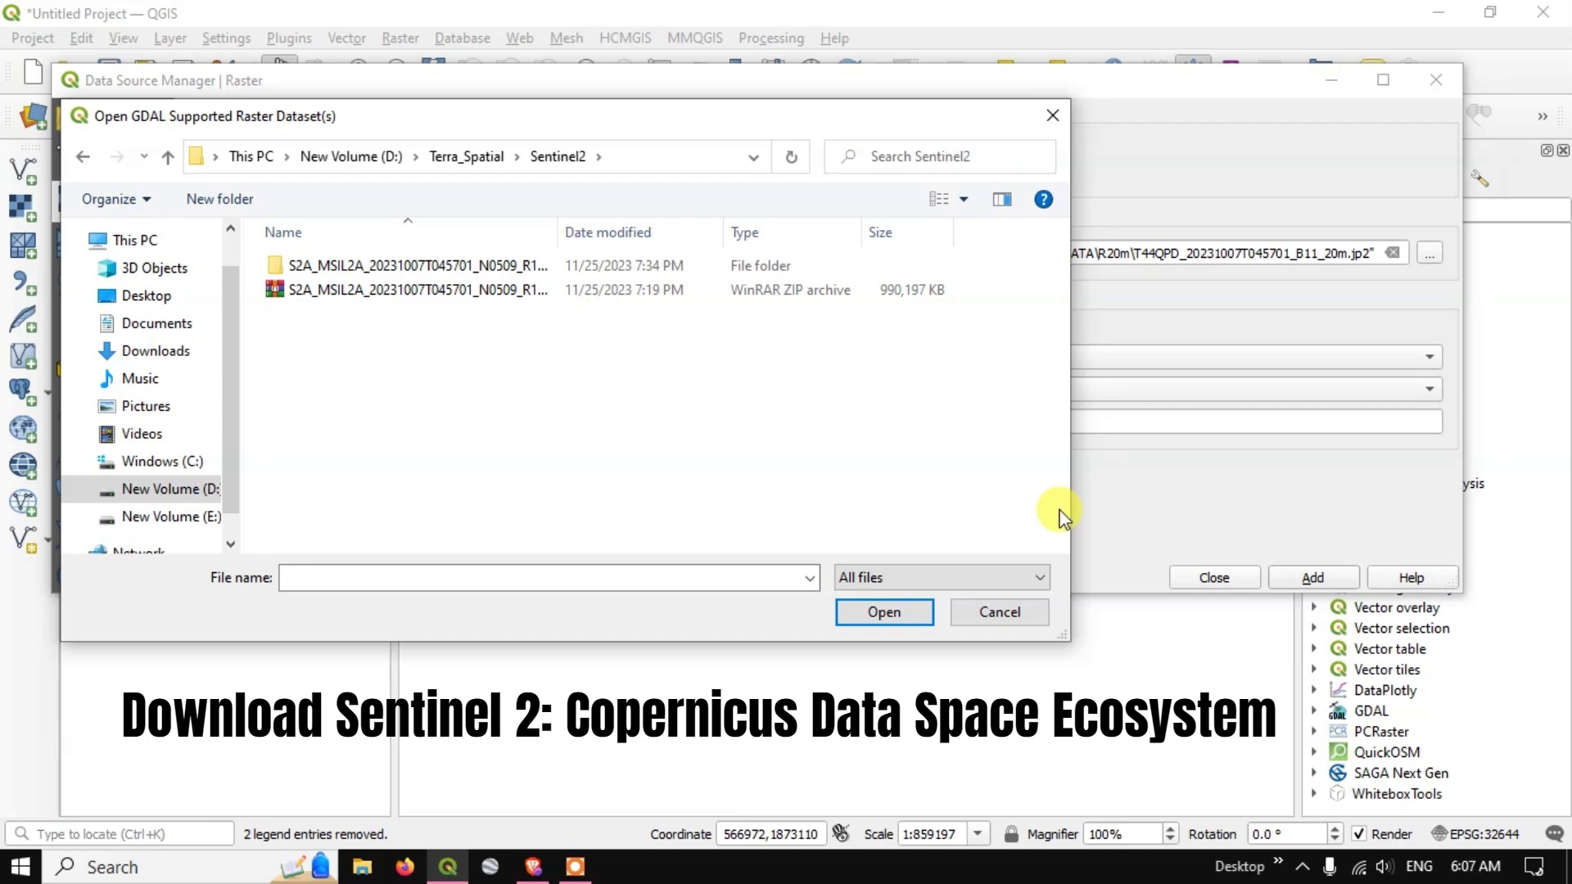
pyautogui.doubleClick(330, 274)
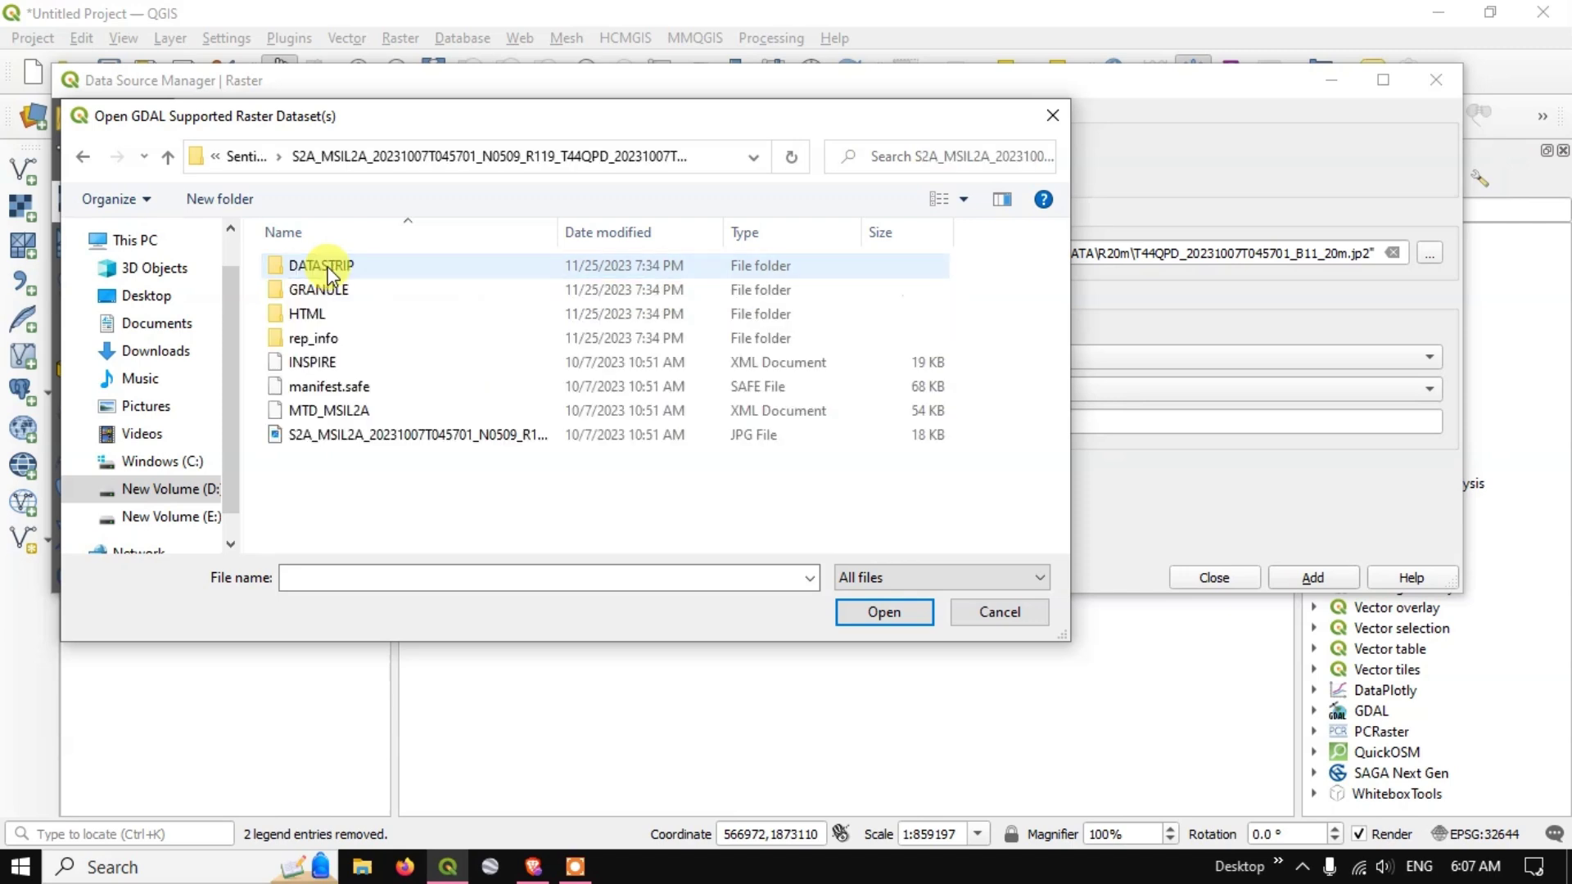
pyautogui.doubleClick(337, 292)
pyautogui.doubleClick(342, 269)
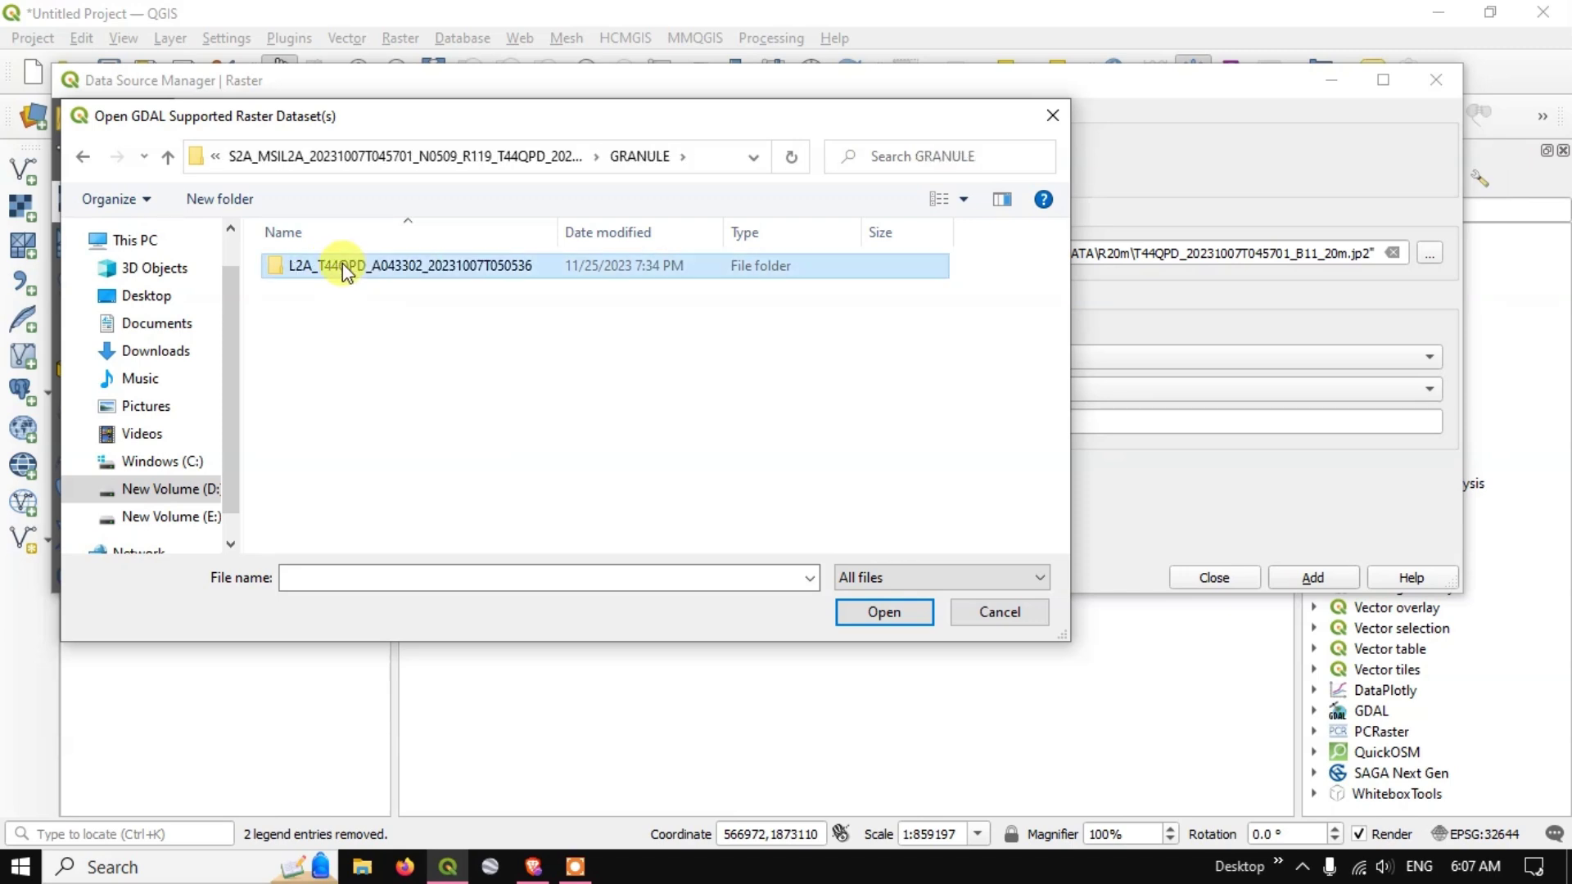
pyautogui.click(342, 290)
pyautogui.doubleClick(342, 291)
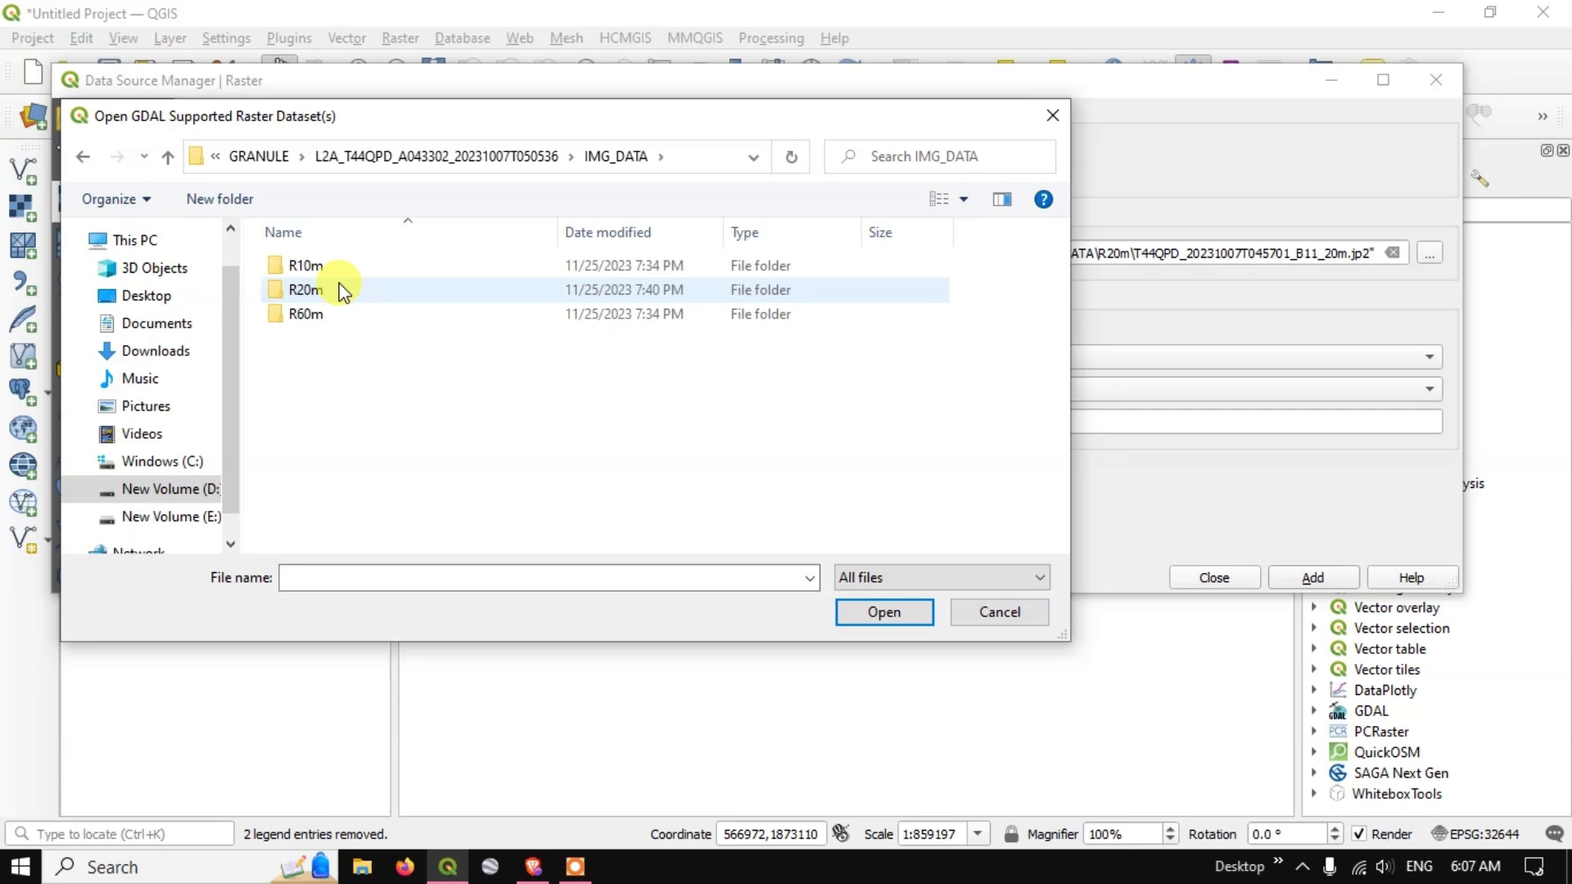
pyautogui.doubleClick(294, 288)
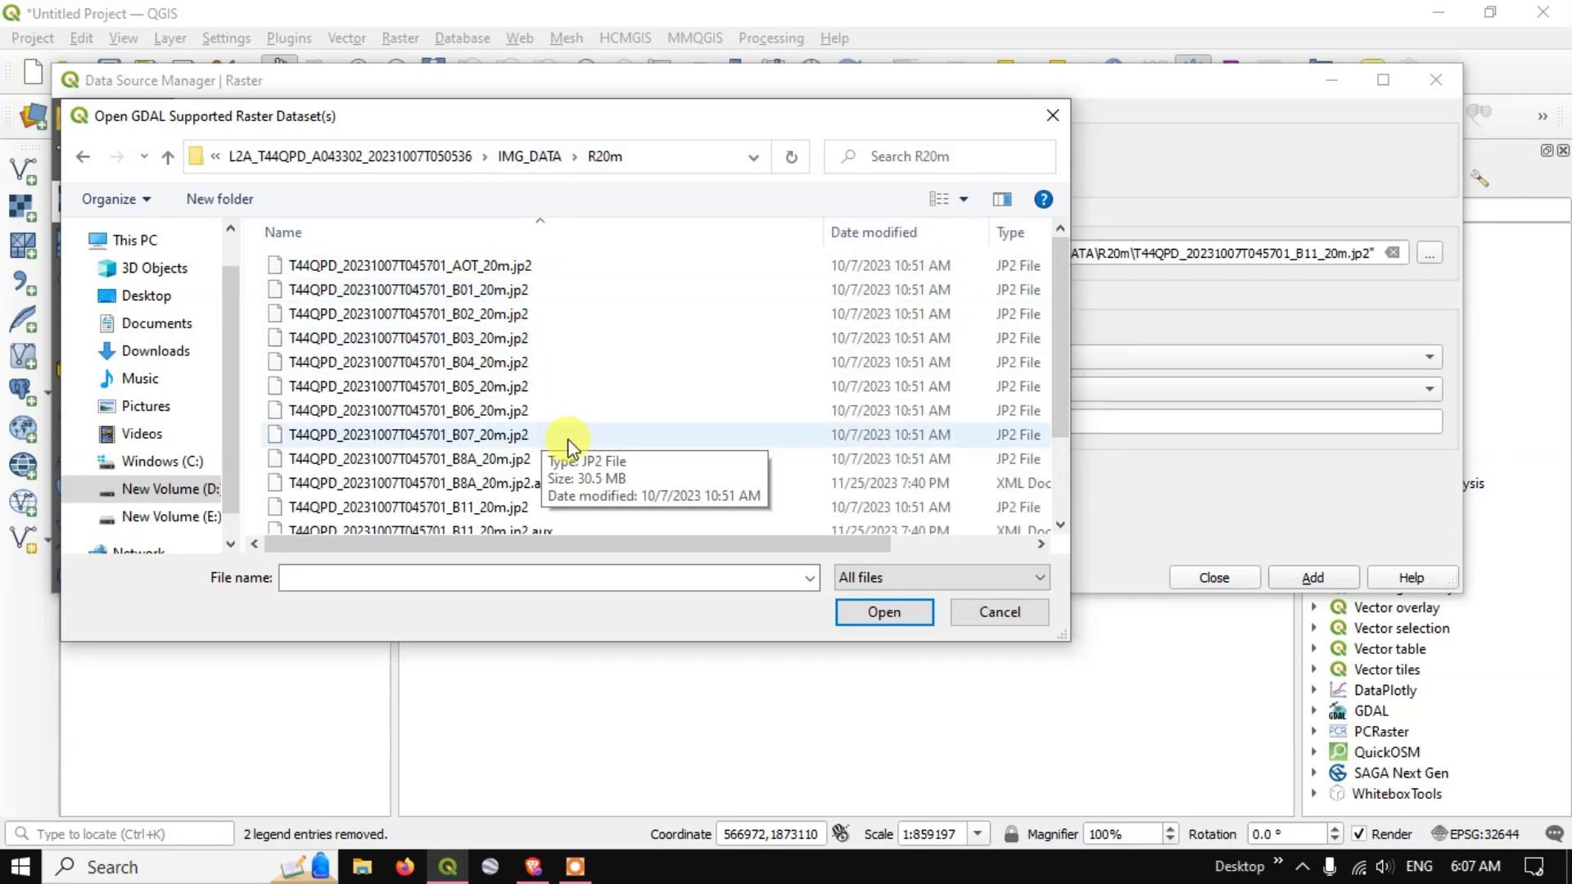
# Select the B8A and B11 .jp2 band files and add them as raster layers.
pyautogui.scroll(-1, 567, 447)
pyautogui.click(404, 402)
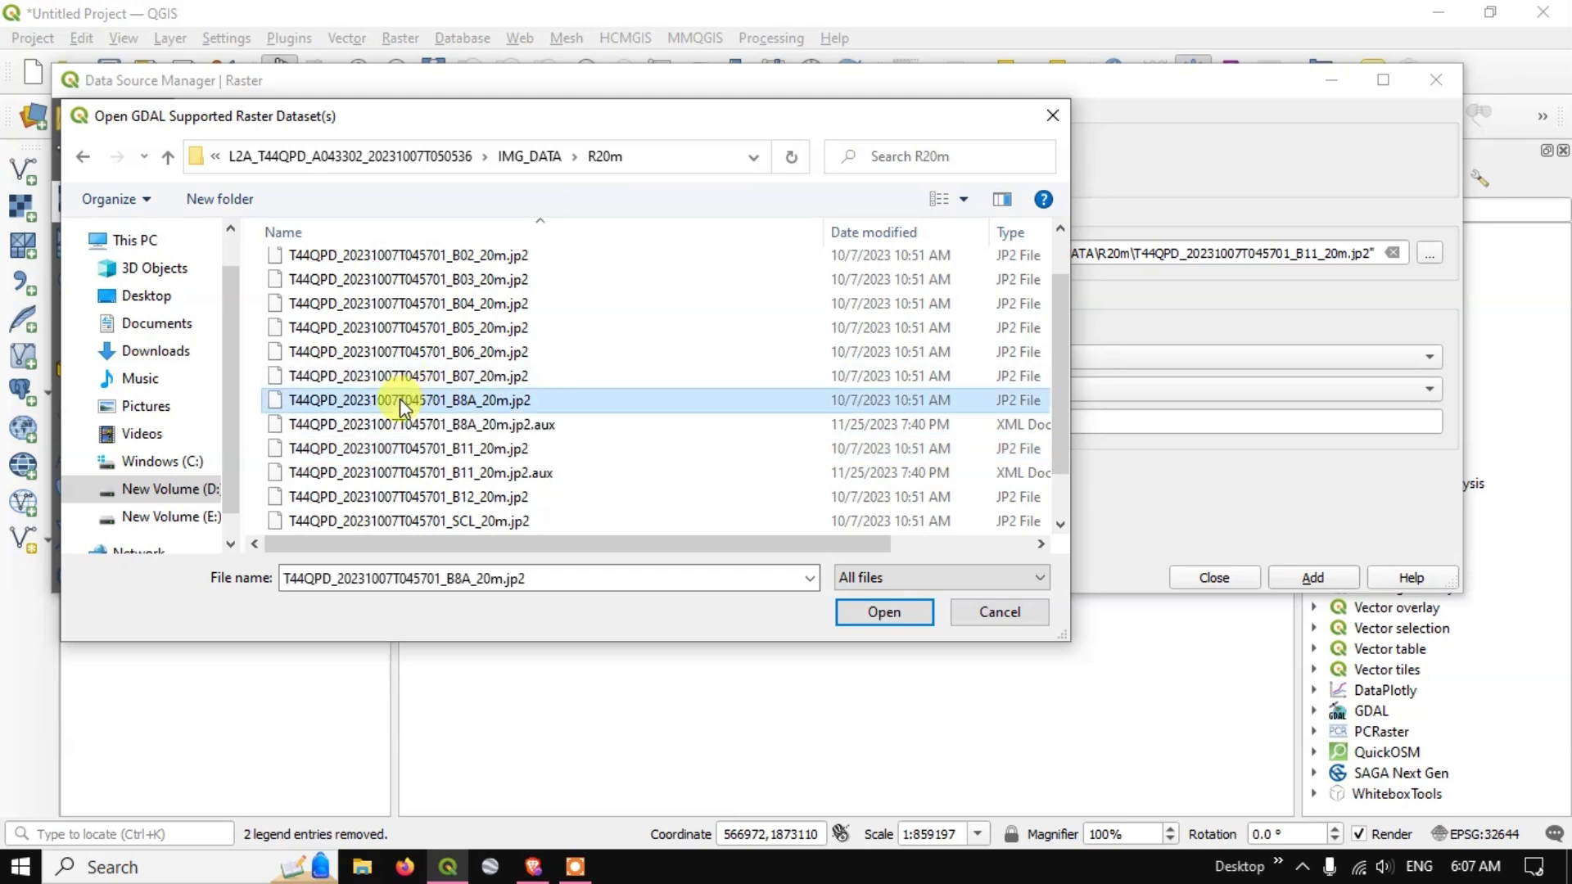
pyautogui.keyDown('ctrl'); pyautogui.click(462, 455); pyautogui.keyUp('ctrl')
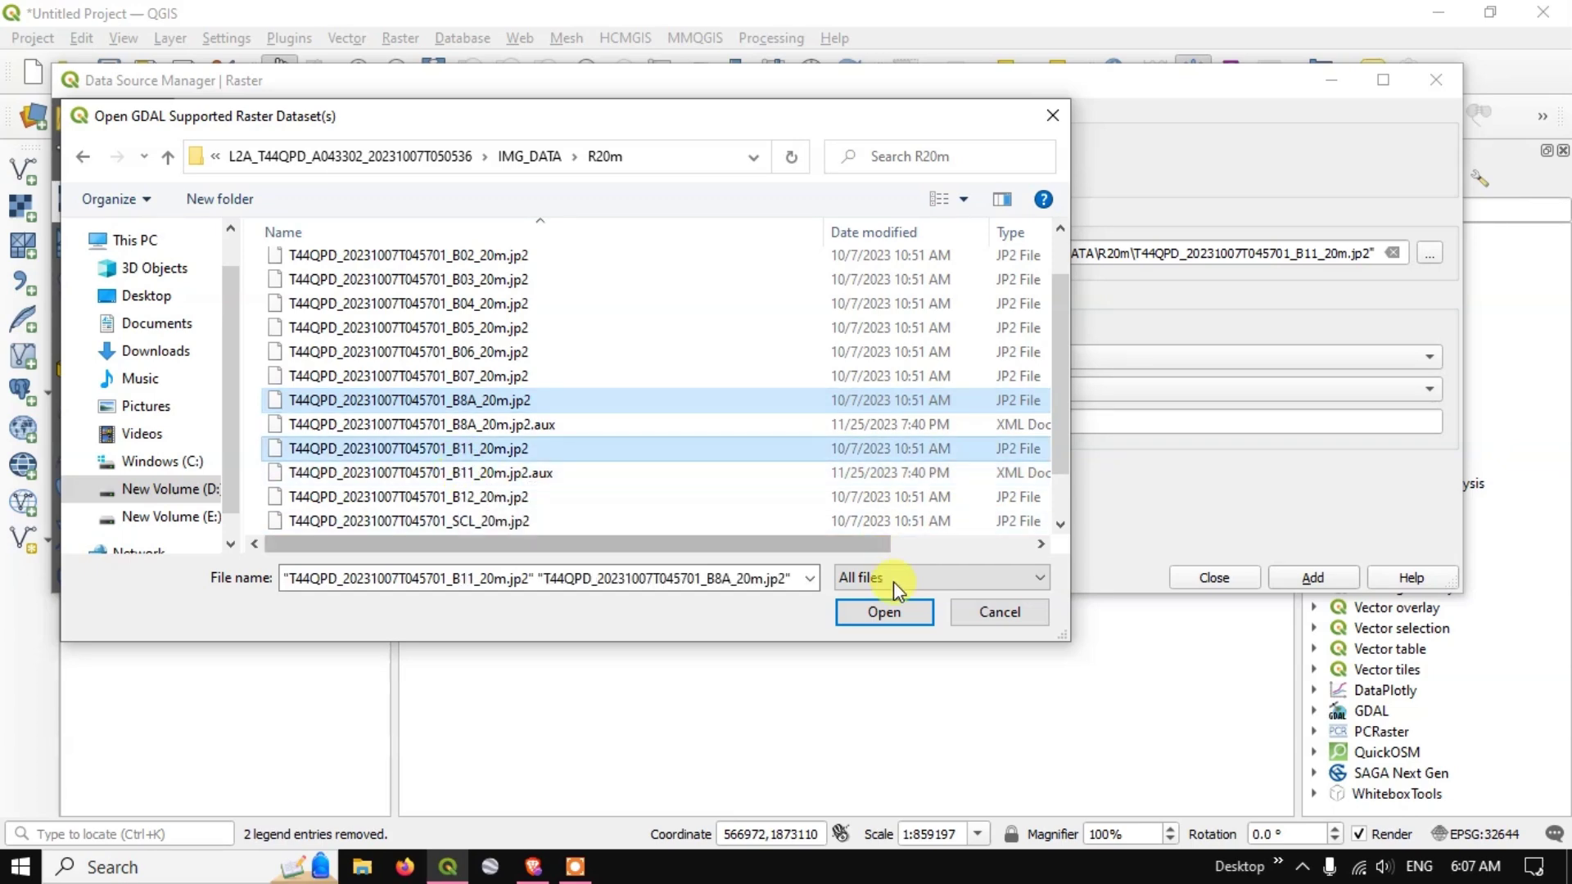
pyautogui.click(893, 609)
pyautogui.click(1313, 578)
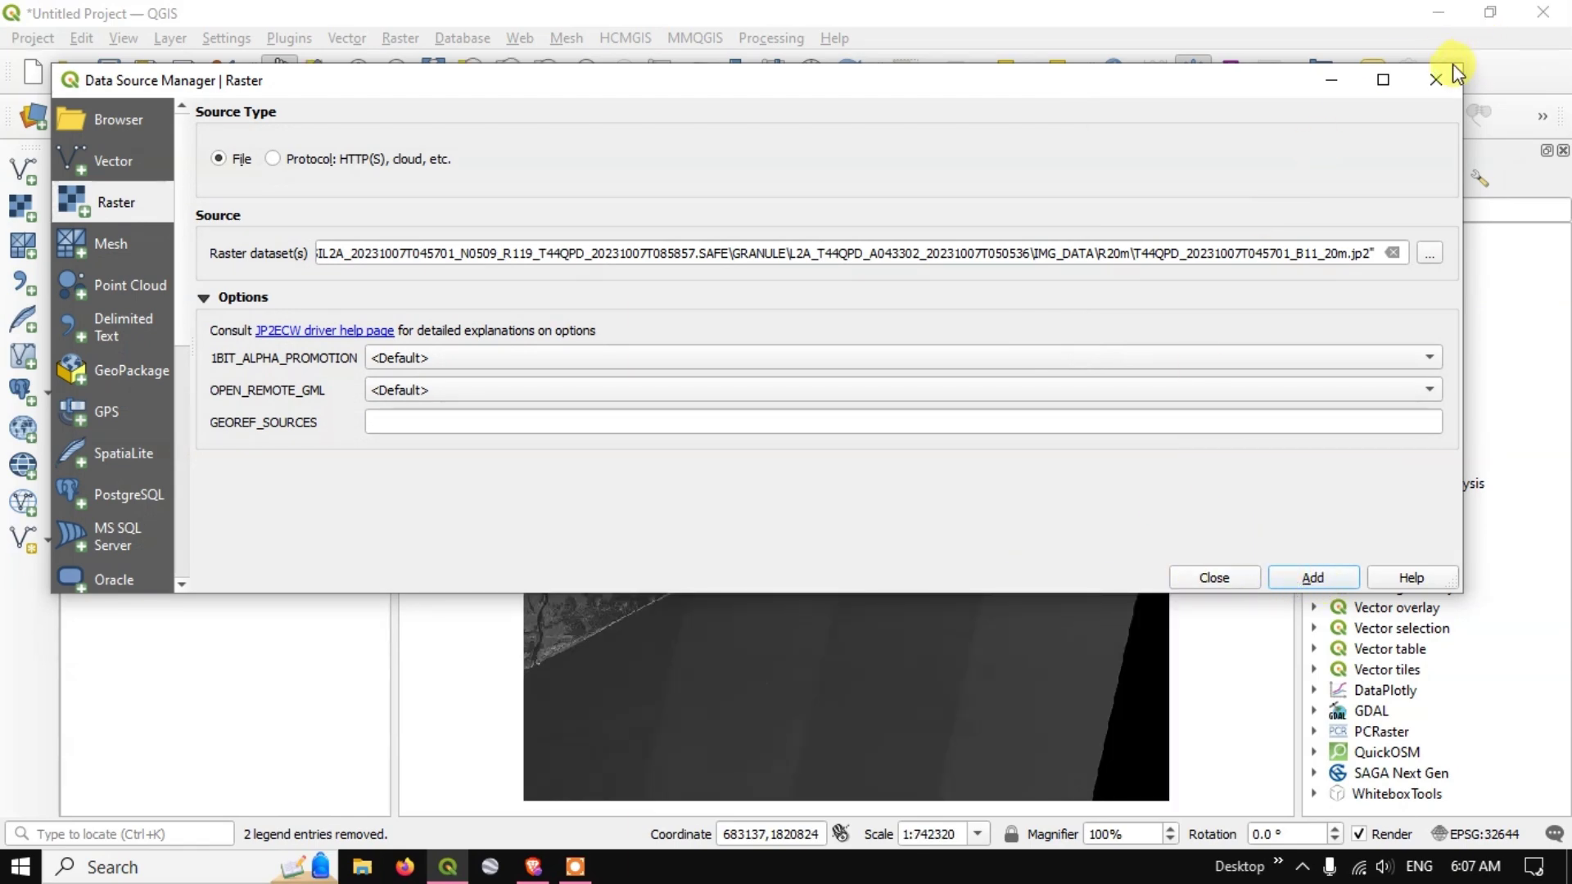
pyautogui.click(1444, 81)
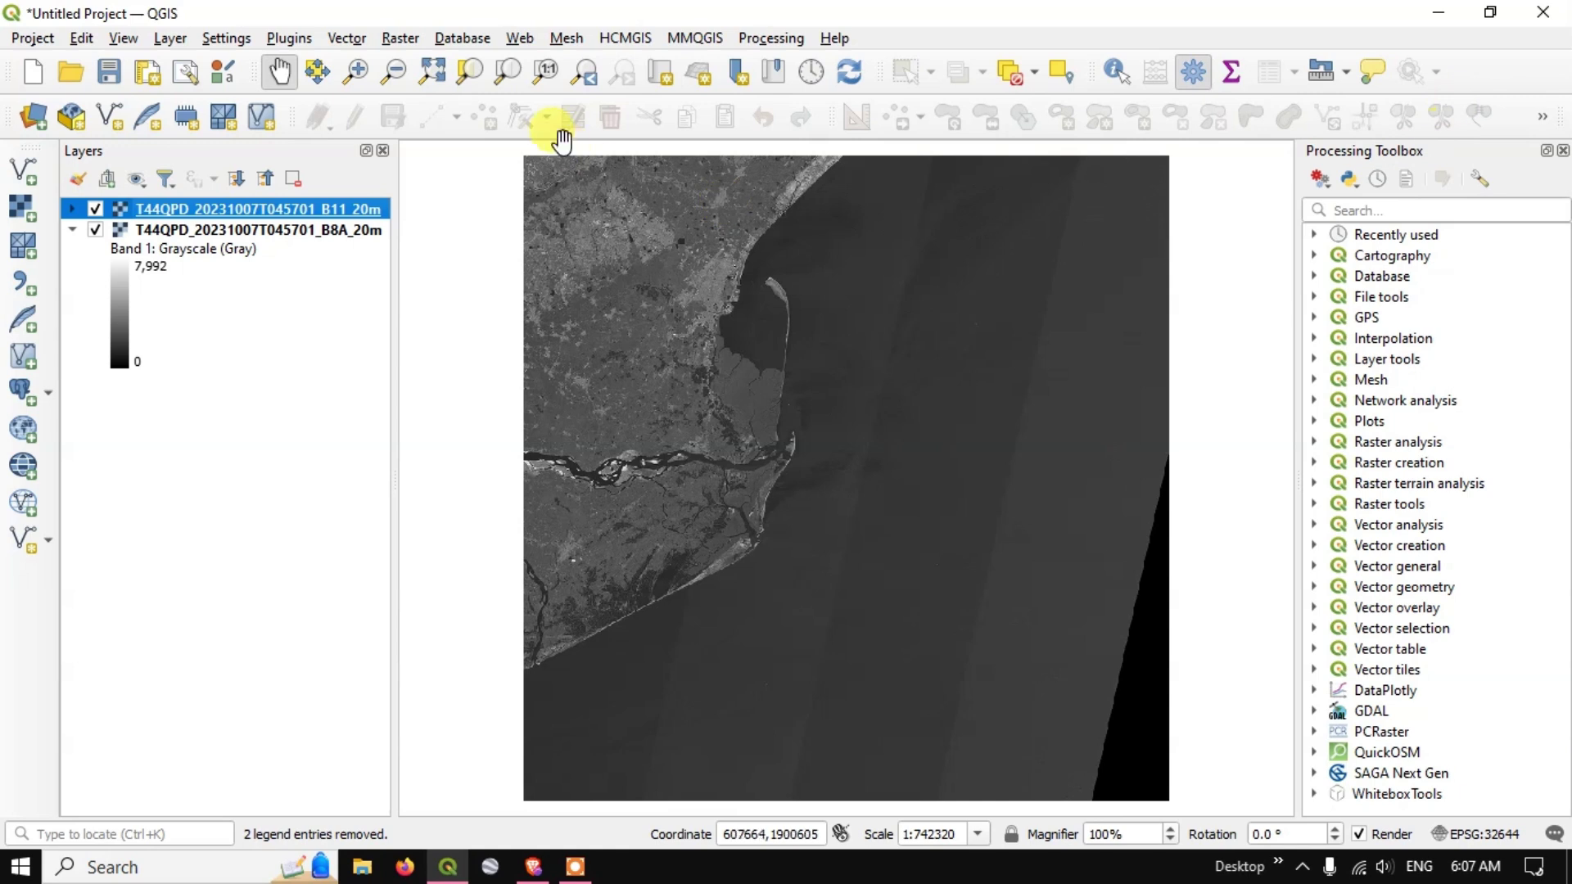
pyautogui.click(73, 209)
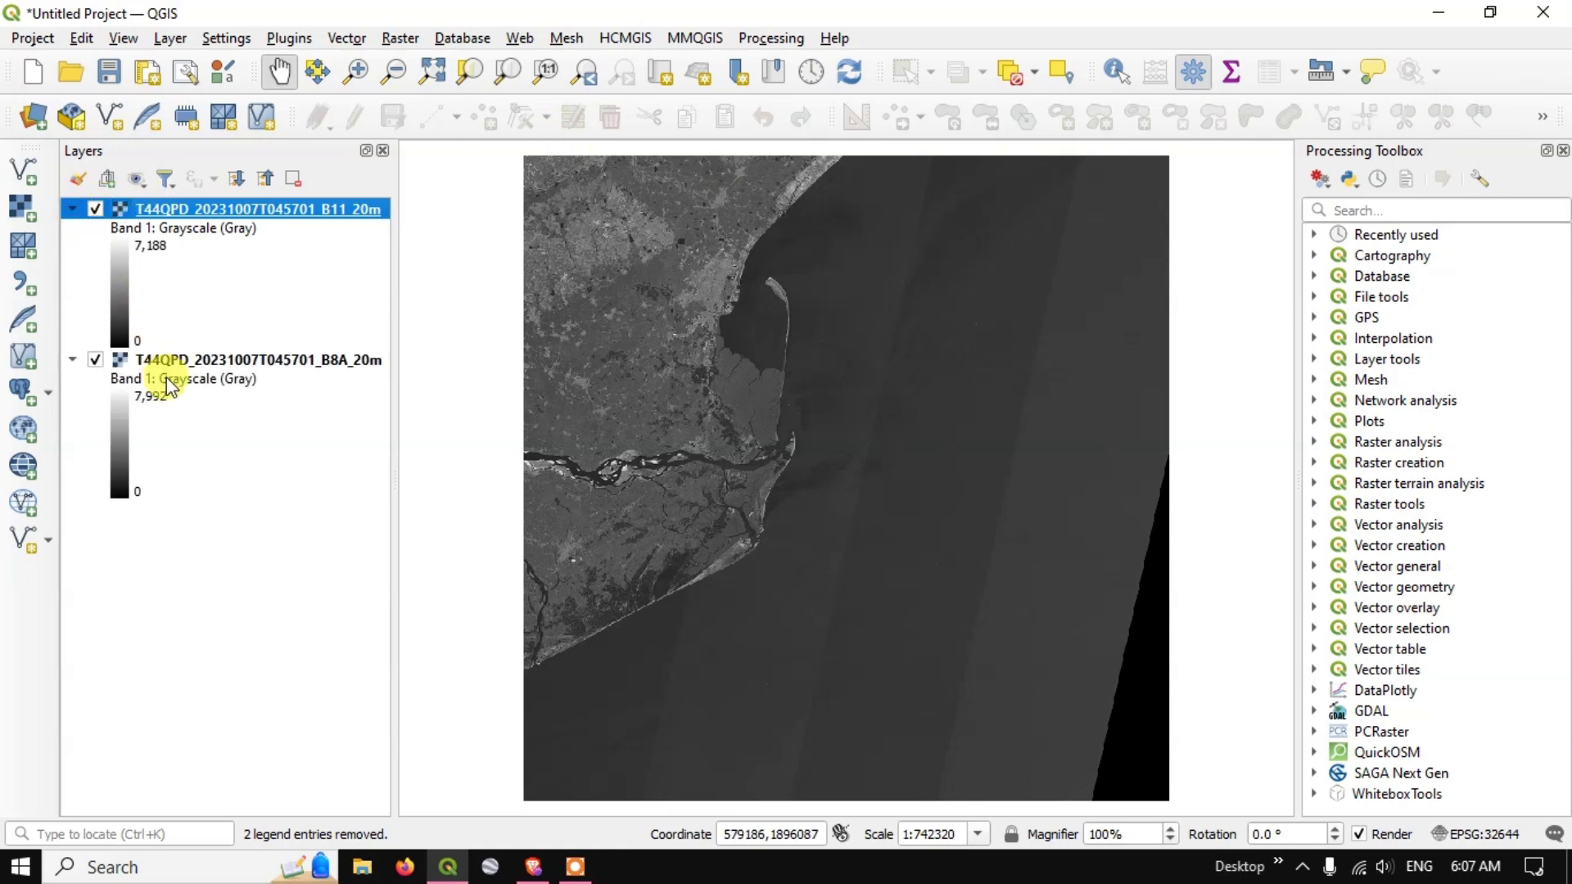
pyautogui.click(327, 263)
pyautogui.click(320, 401)
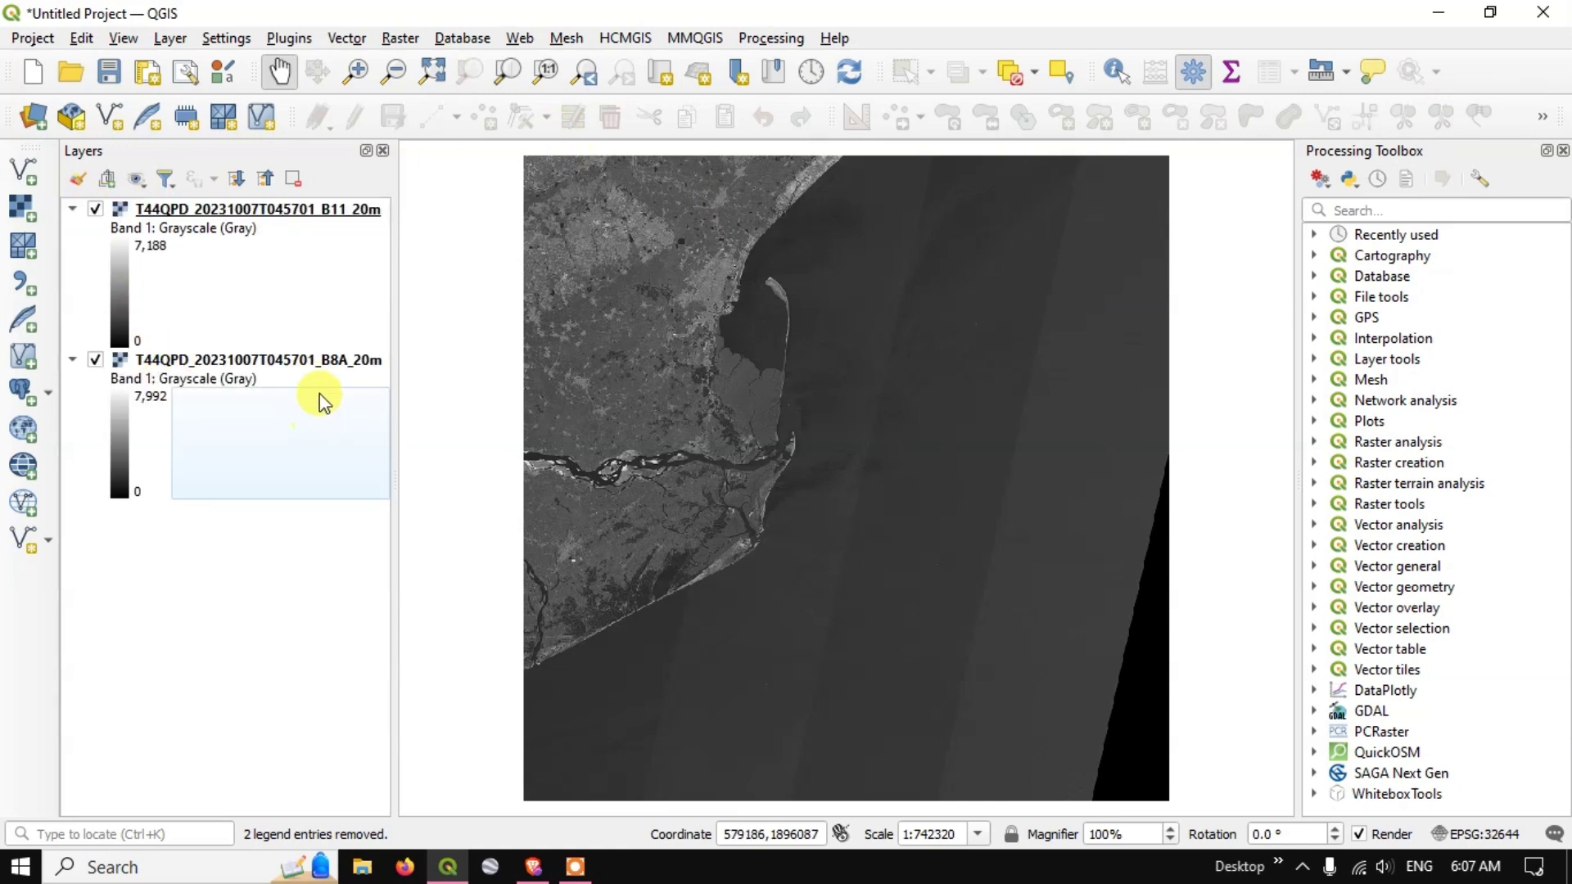
pyautogui.click(331, 366)
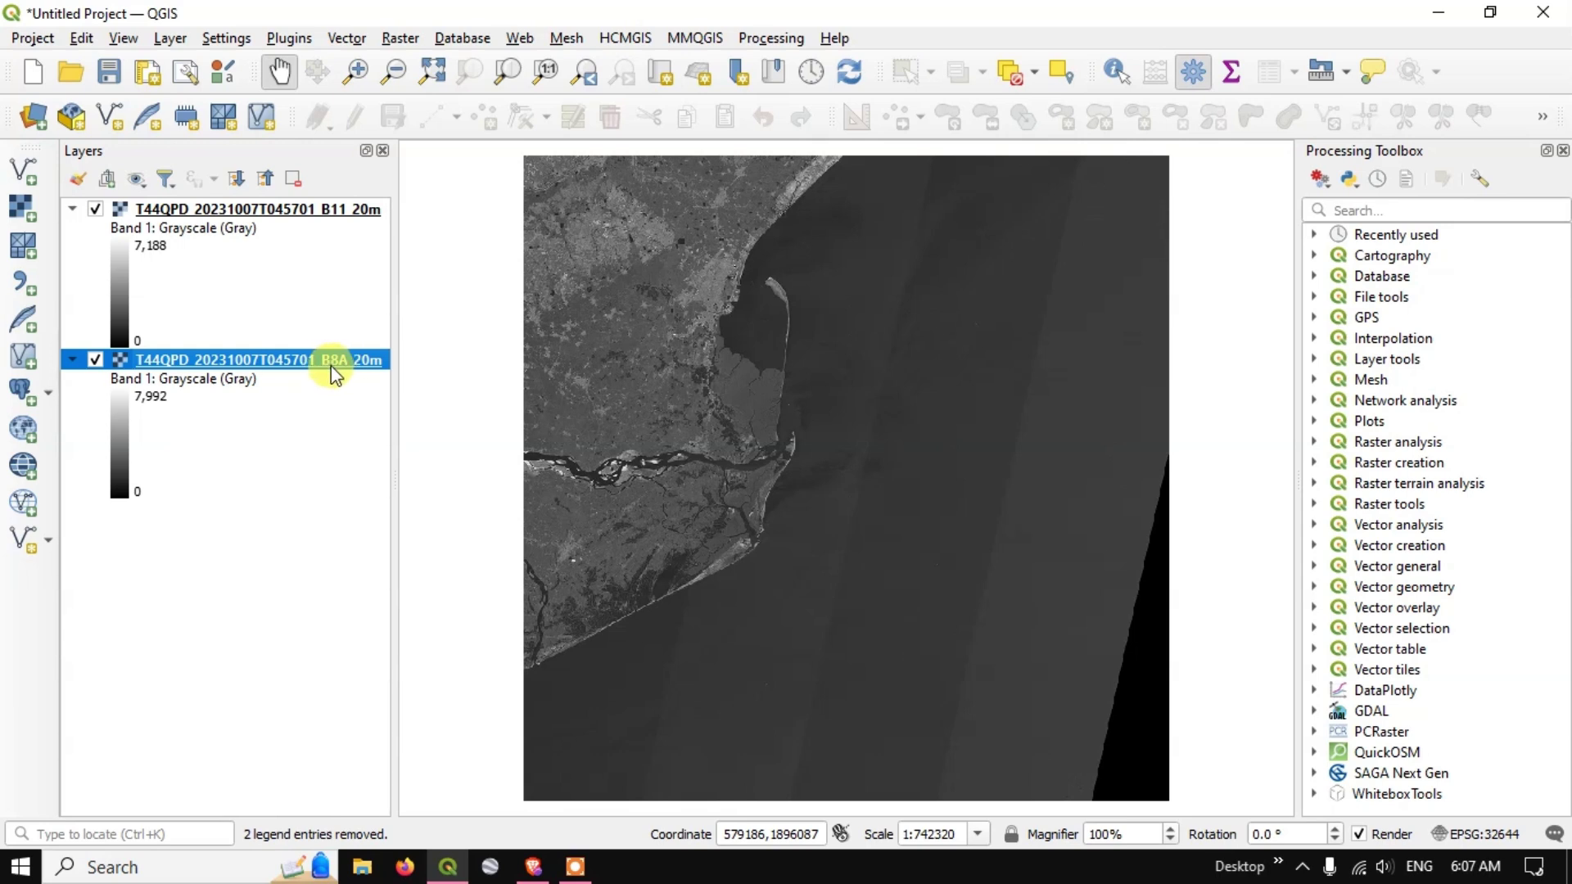
pyautogui.click(330, 212)
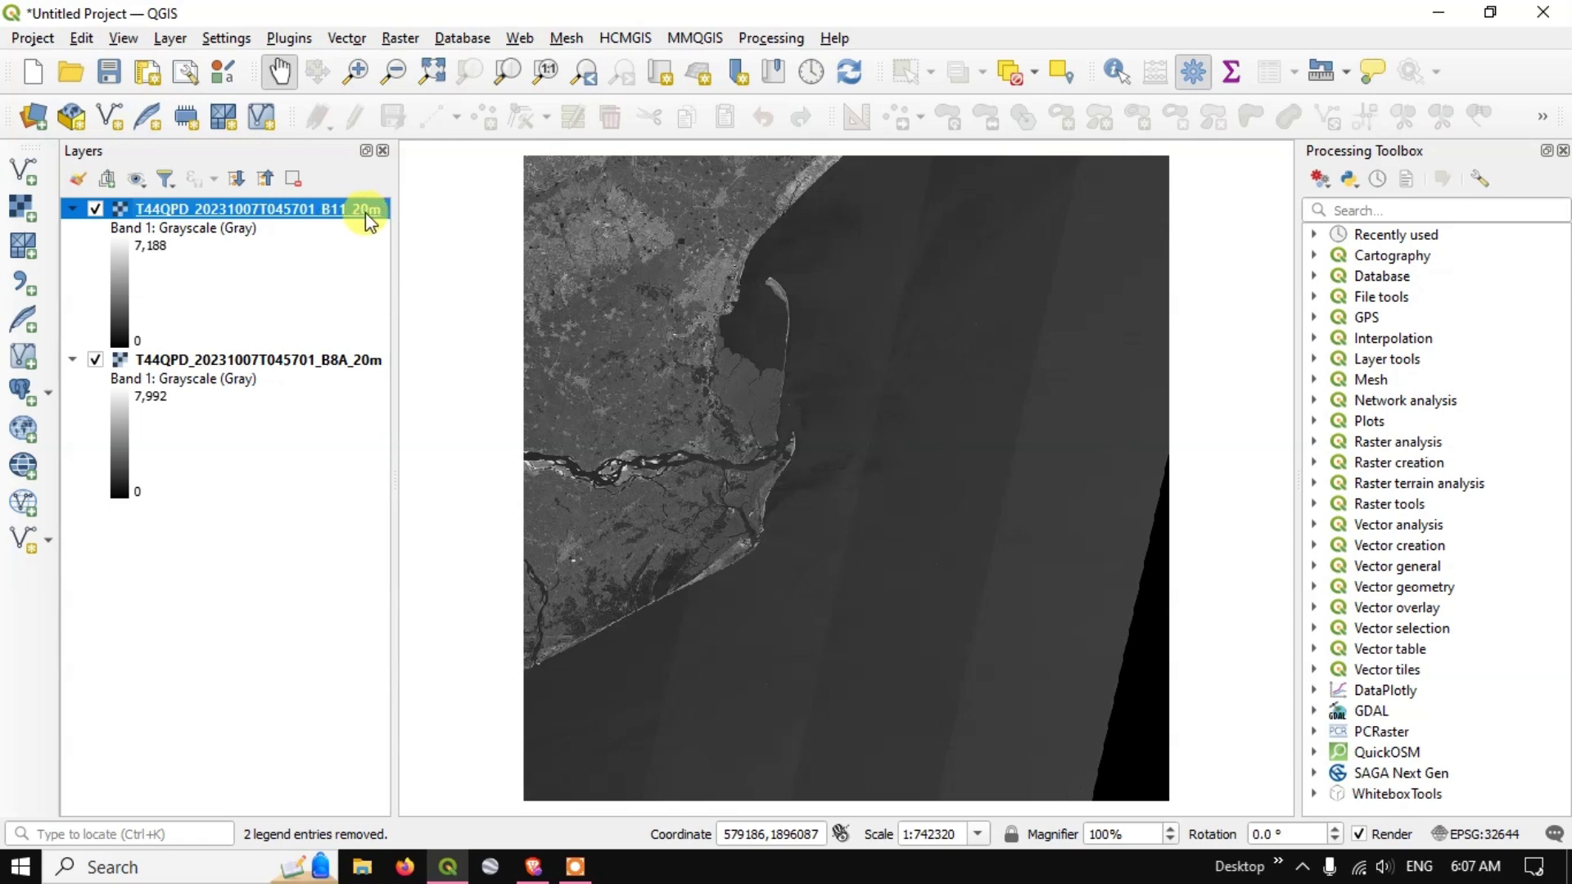
pyautogui.click(365, 361)
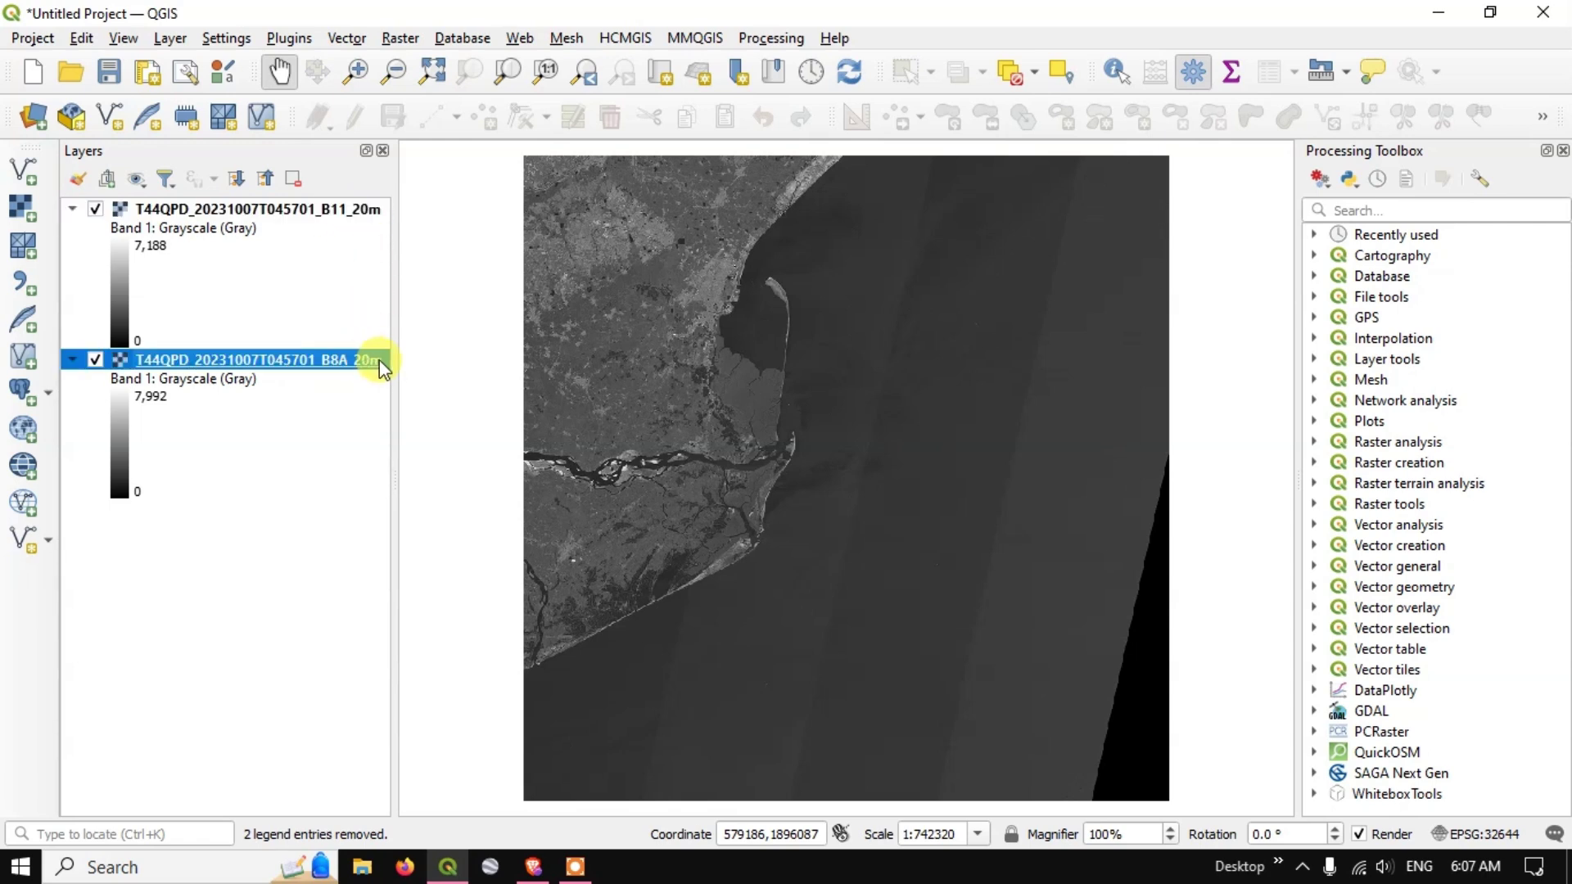
# In the Raster Calculator, enter the numerator ( B8A@1 - B11@1 ) followed by a division sign.
pyautogui.click(400, 38)
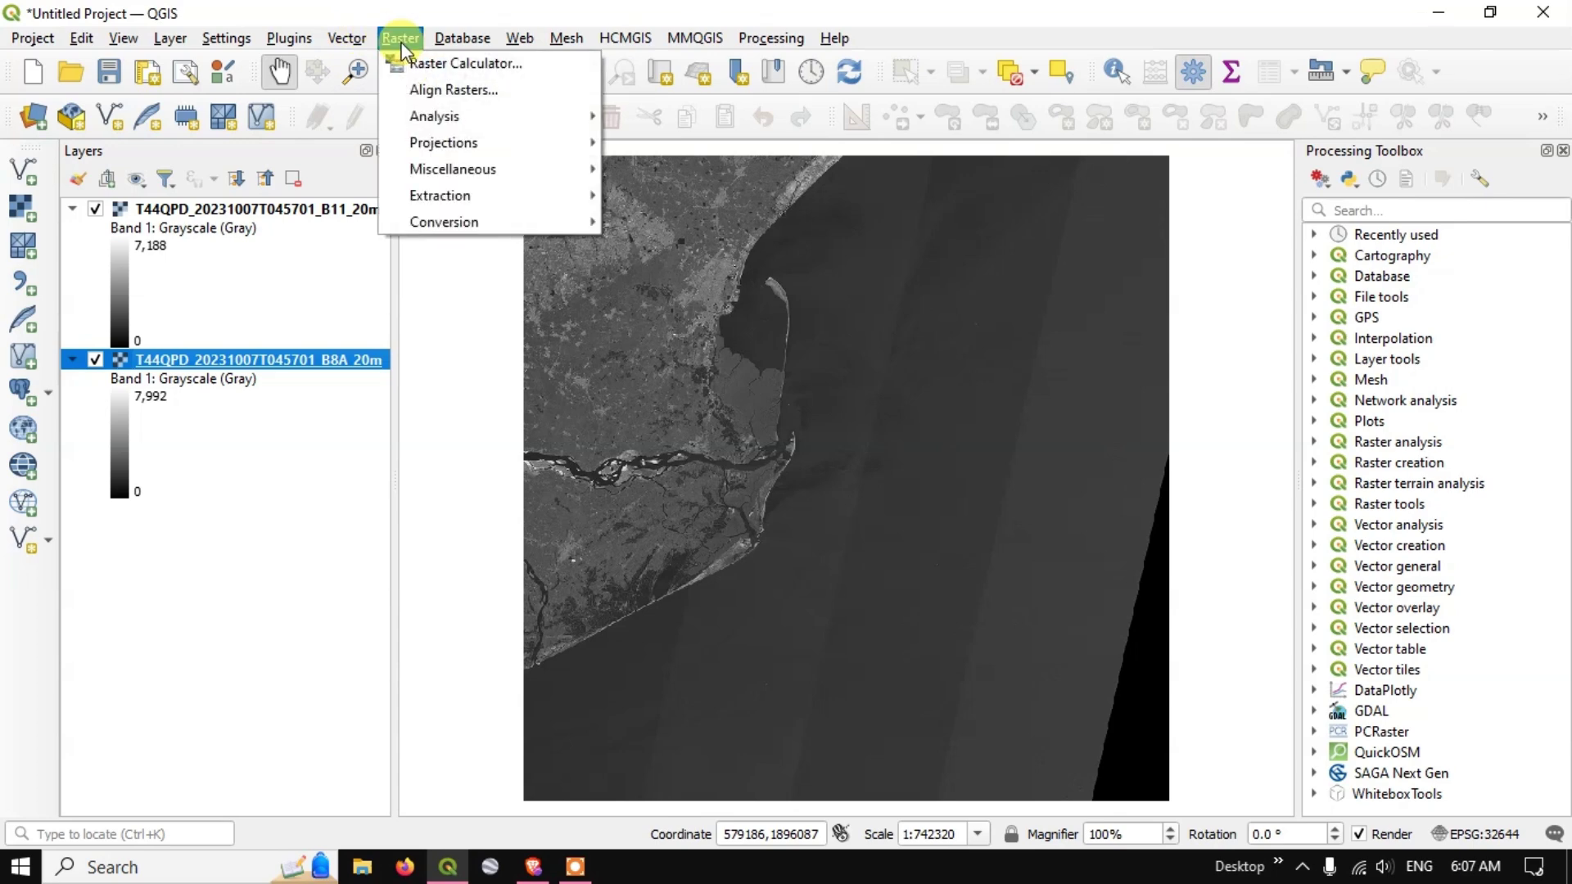
pyautogui.click(461, 64)
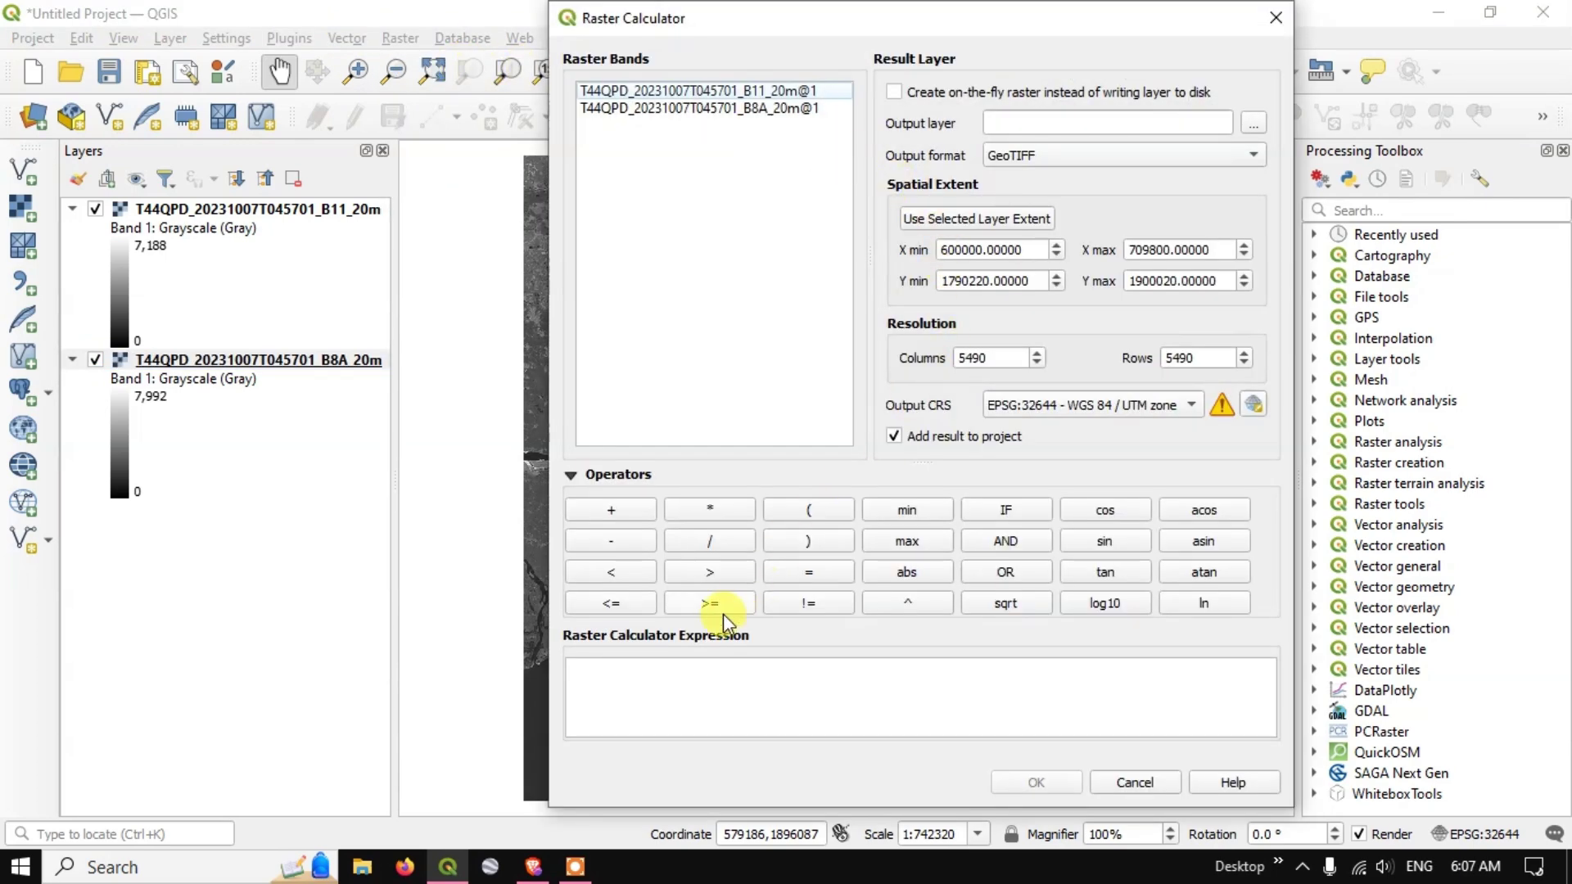
pyautogui.click(681, 679)
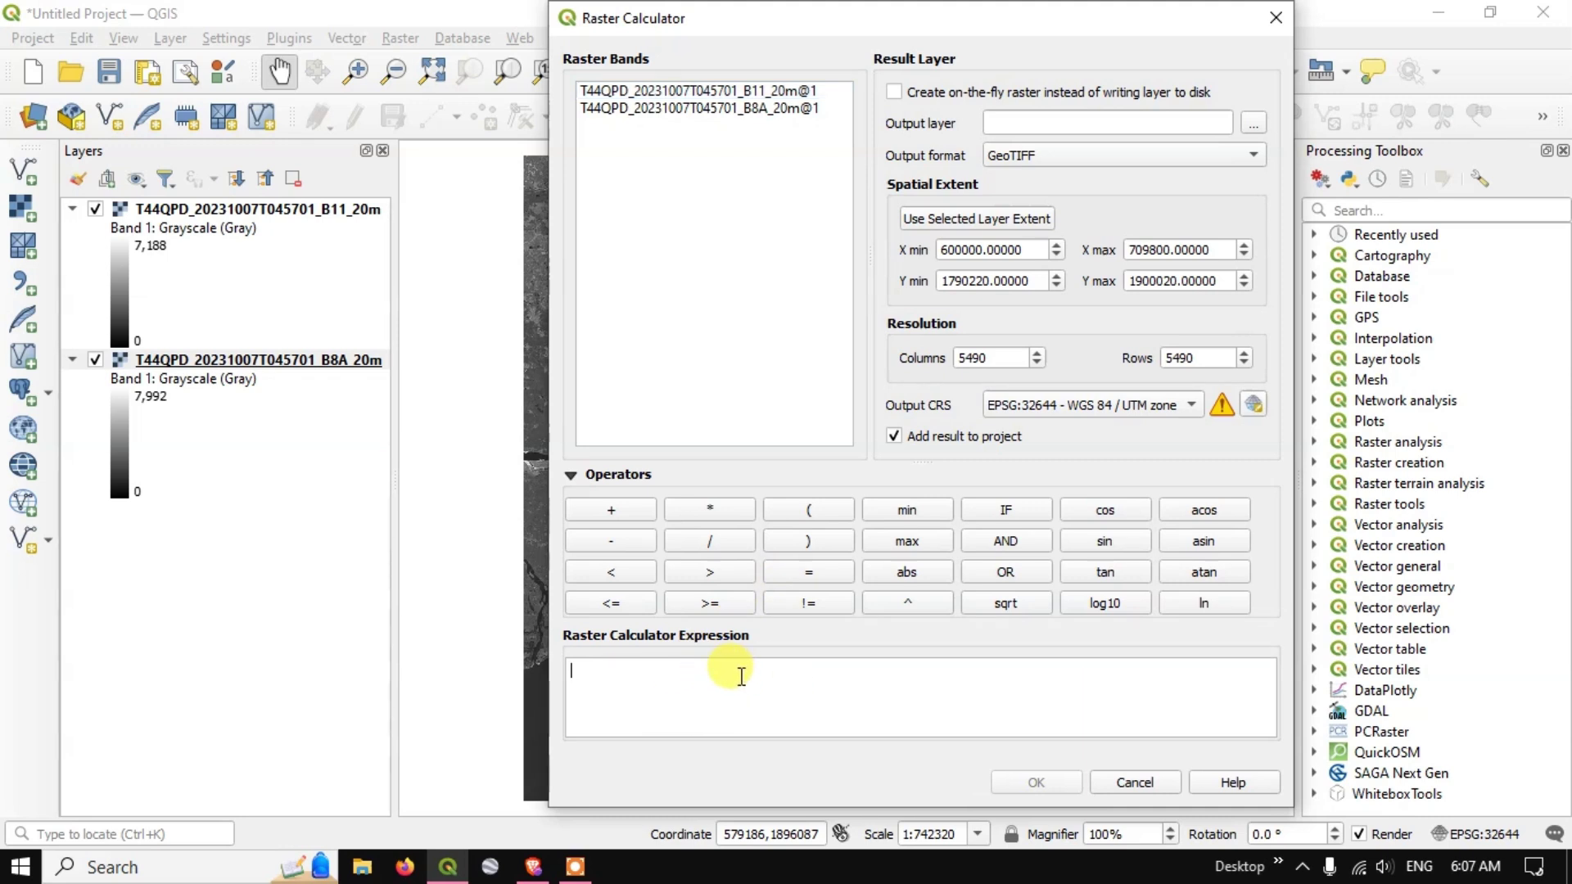
pyautogui.click(810, 511)
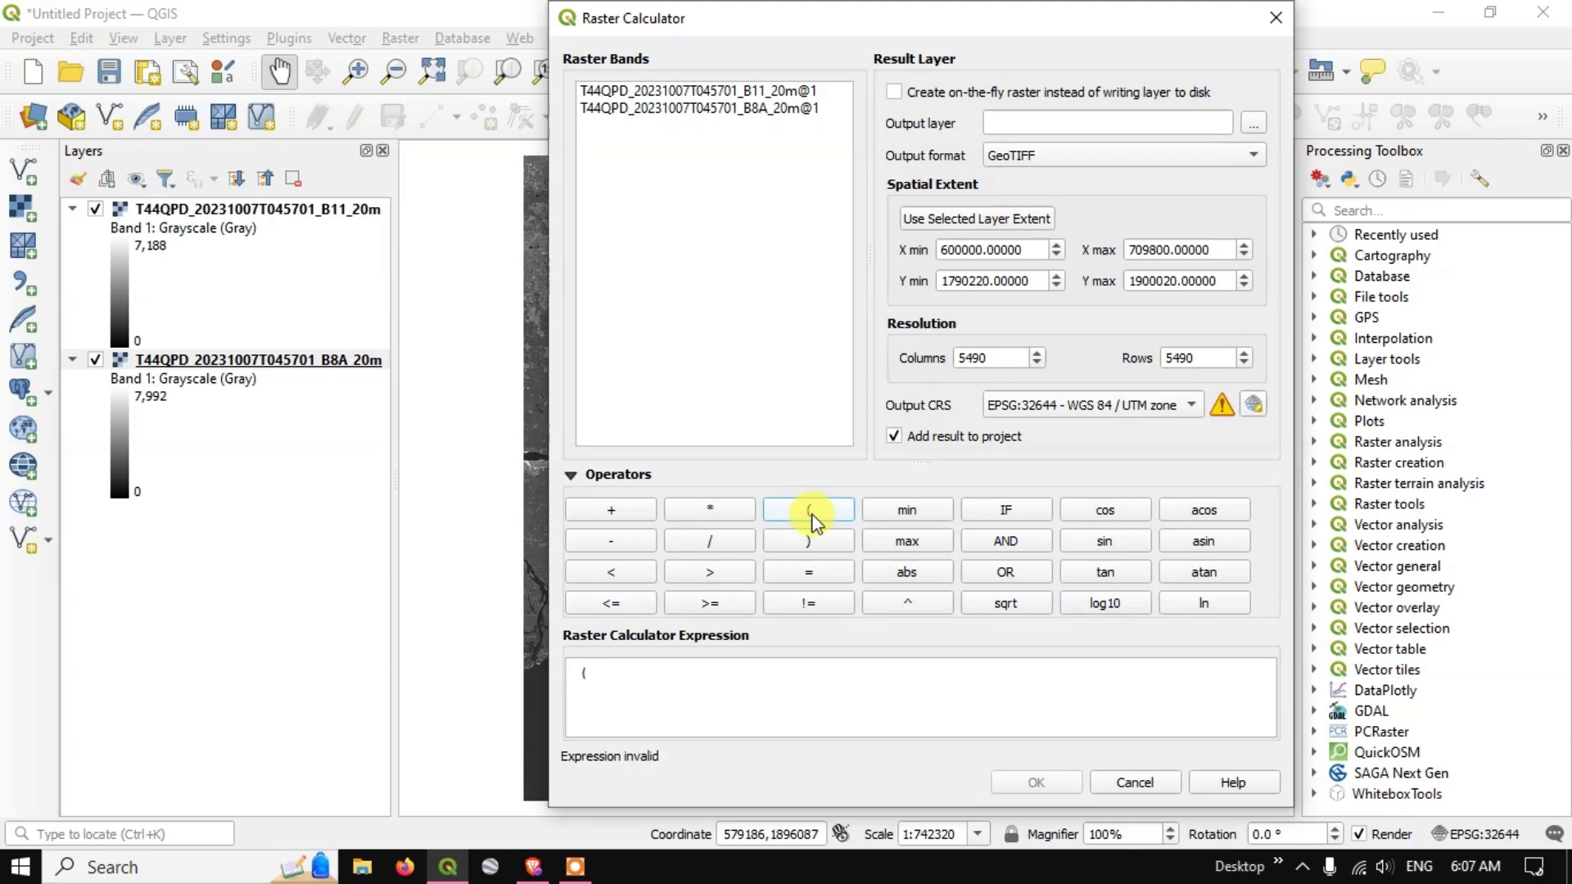
pyautogui.doubleClick(739, 109)
pyautogui.click(623, 540)
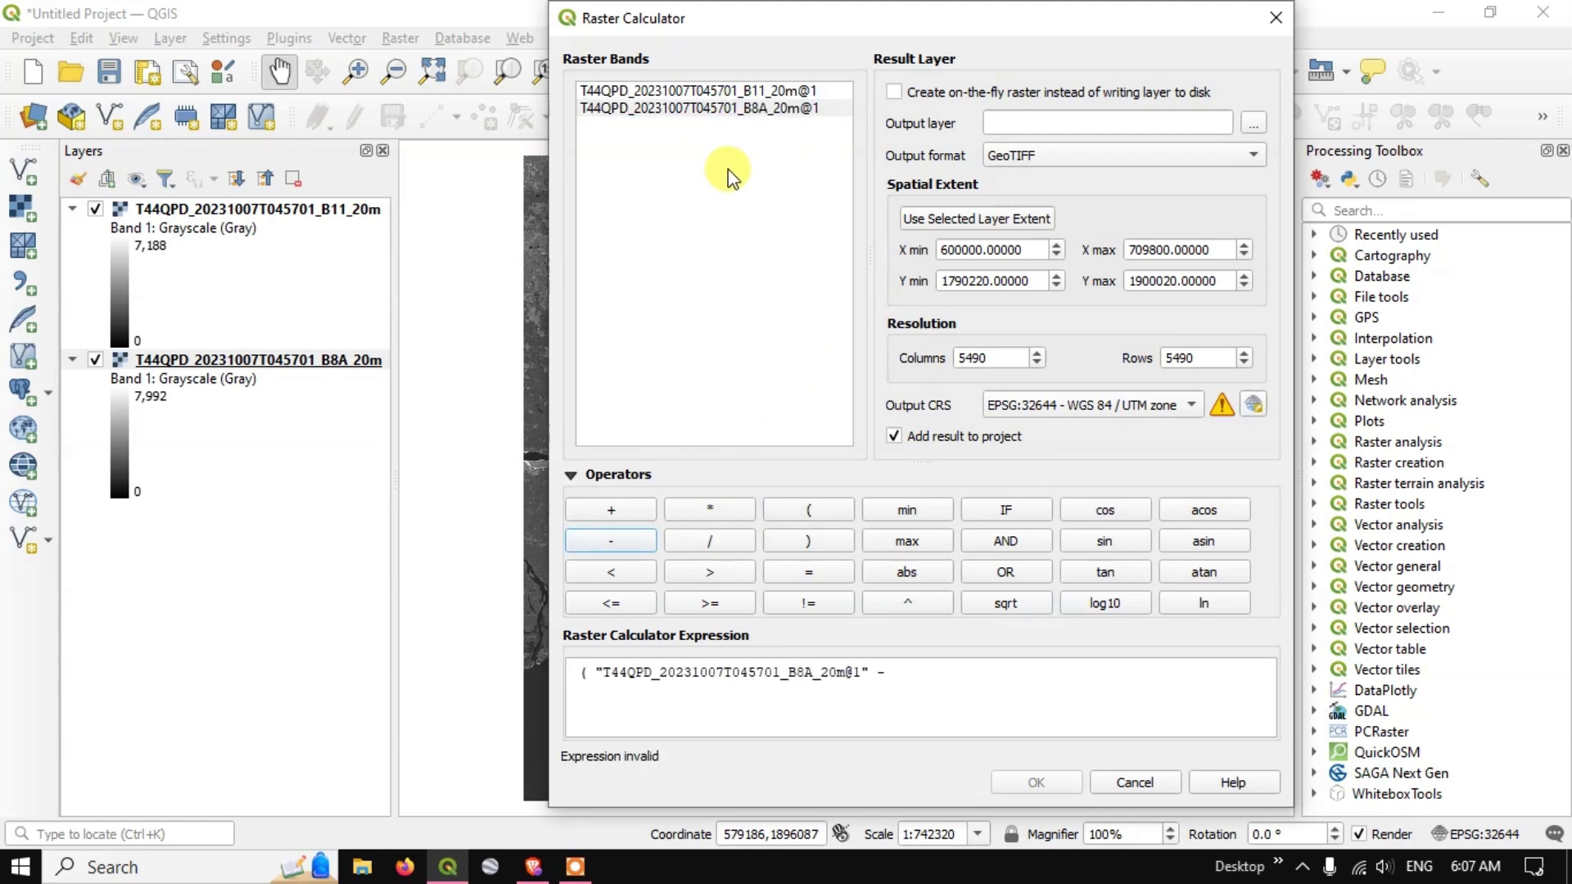
pyautogui.doubleClick(765, 91)
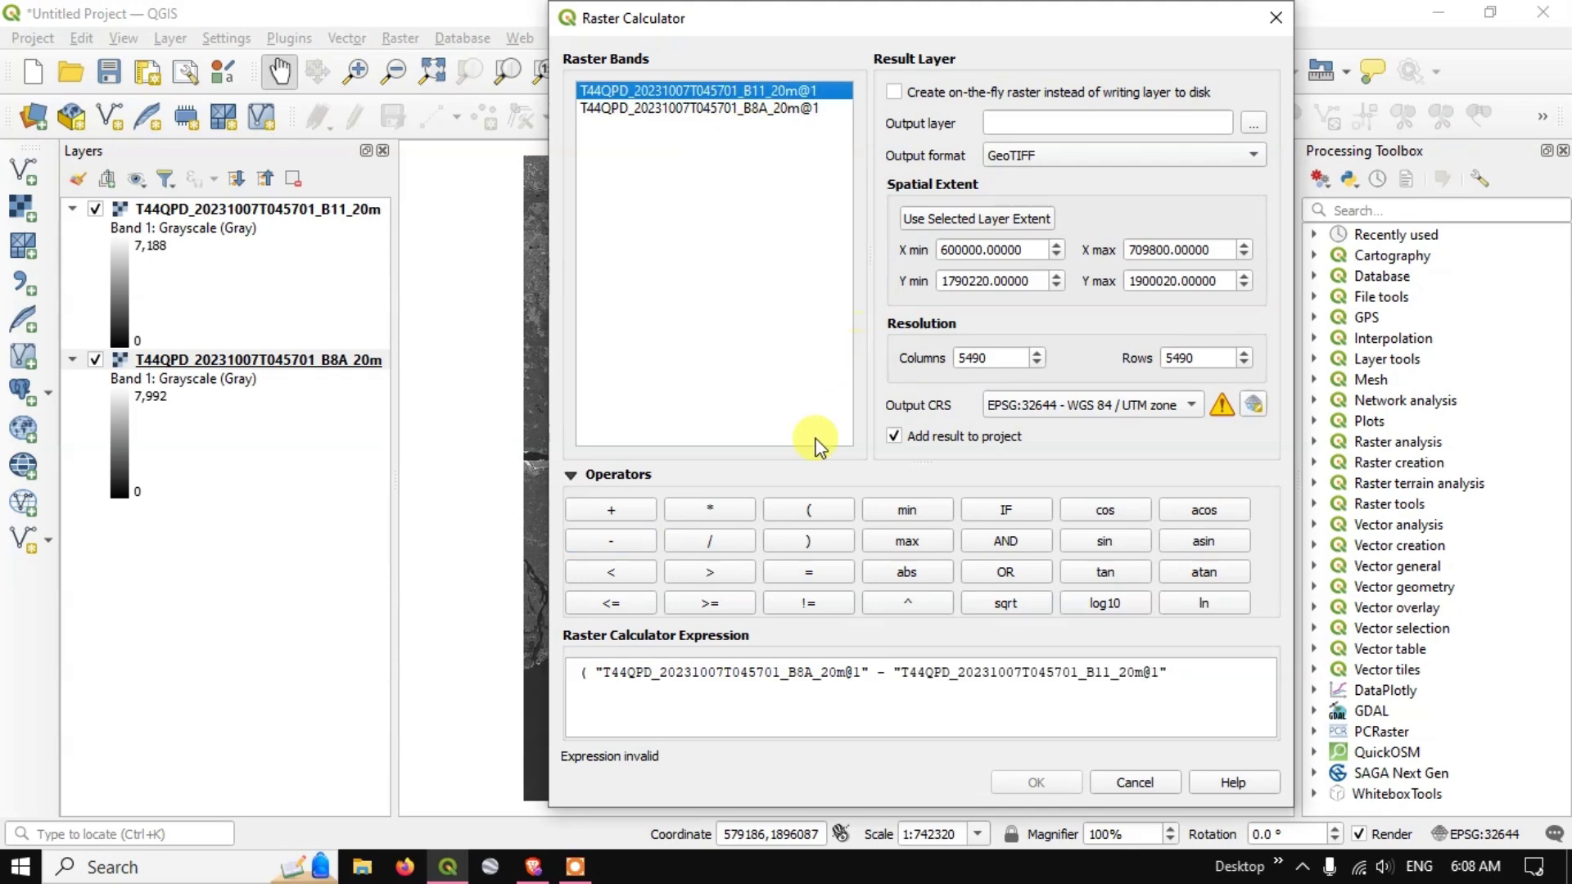
pyautogui.click(804, 543)
pyautogui.click(710, 542)
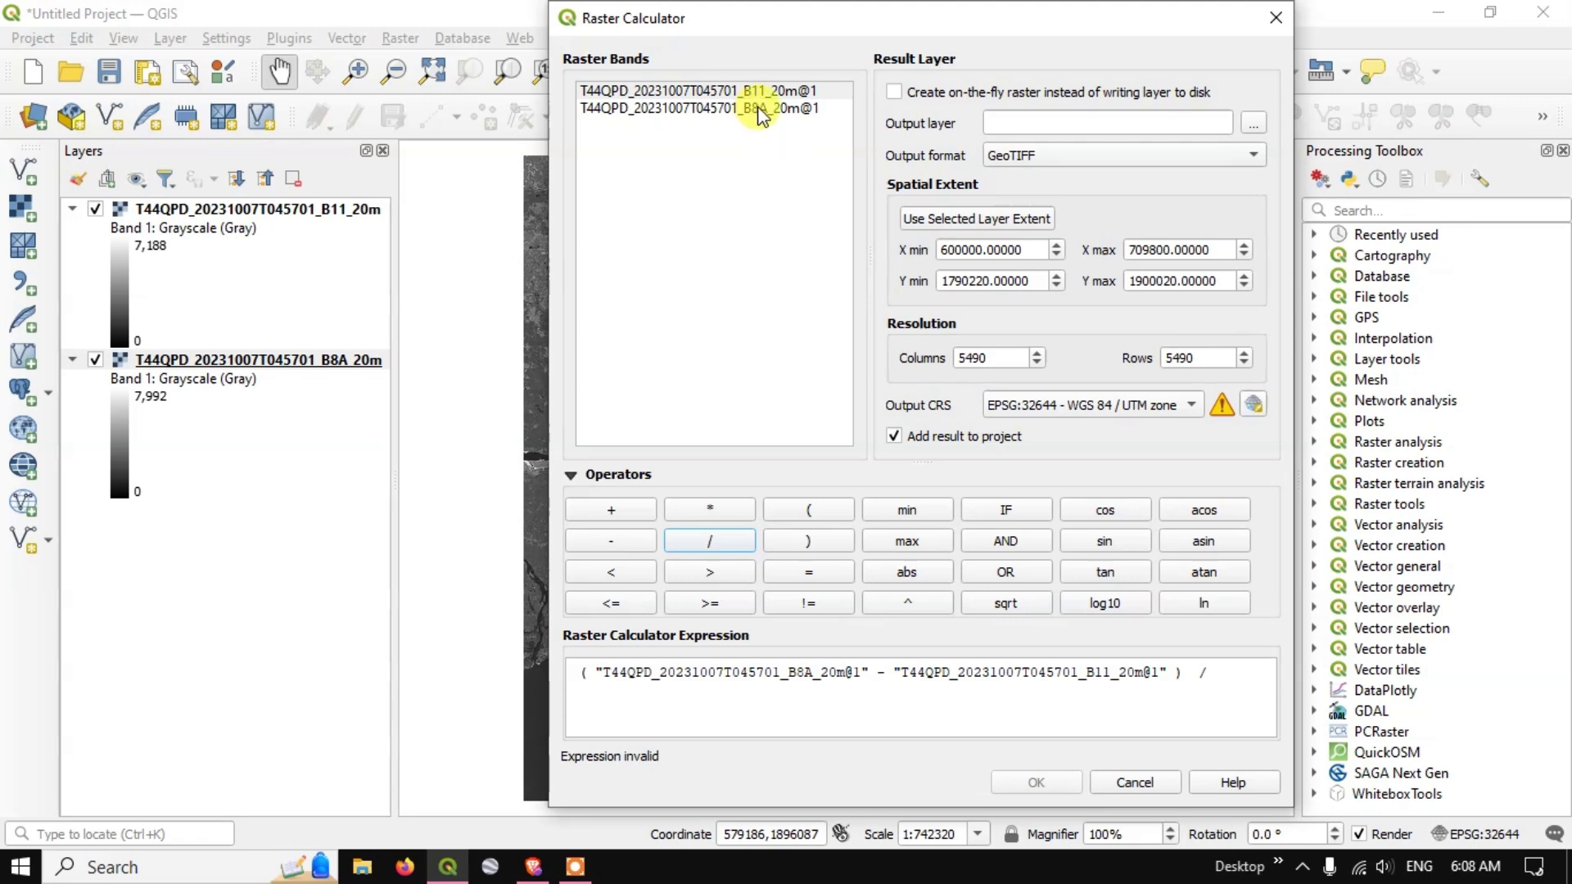
# Add the denominator ( B8A@1 + B11@1 ) to complete the NDMI expression.
pyautogui.click(812, 512)
pyautogui.doubleClick(755, 108)
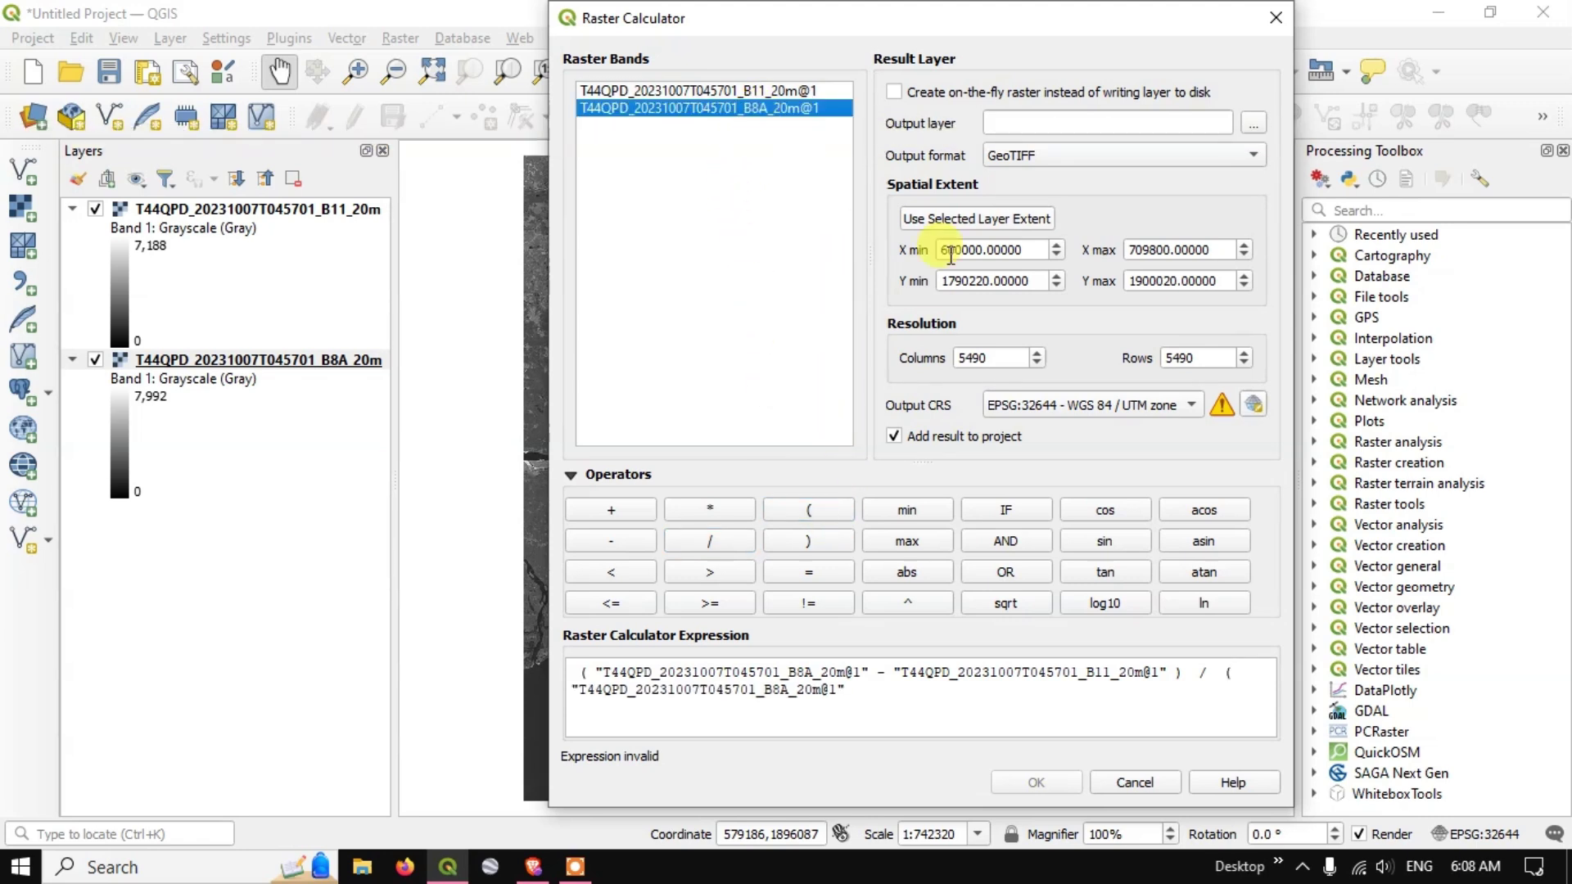
pyautogui.click(637, 514)
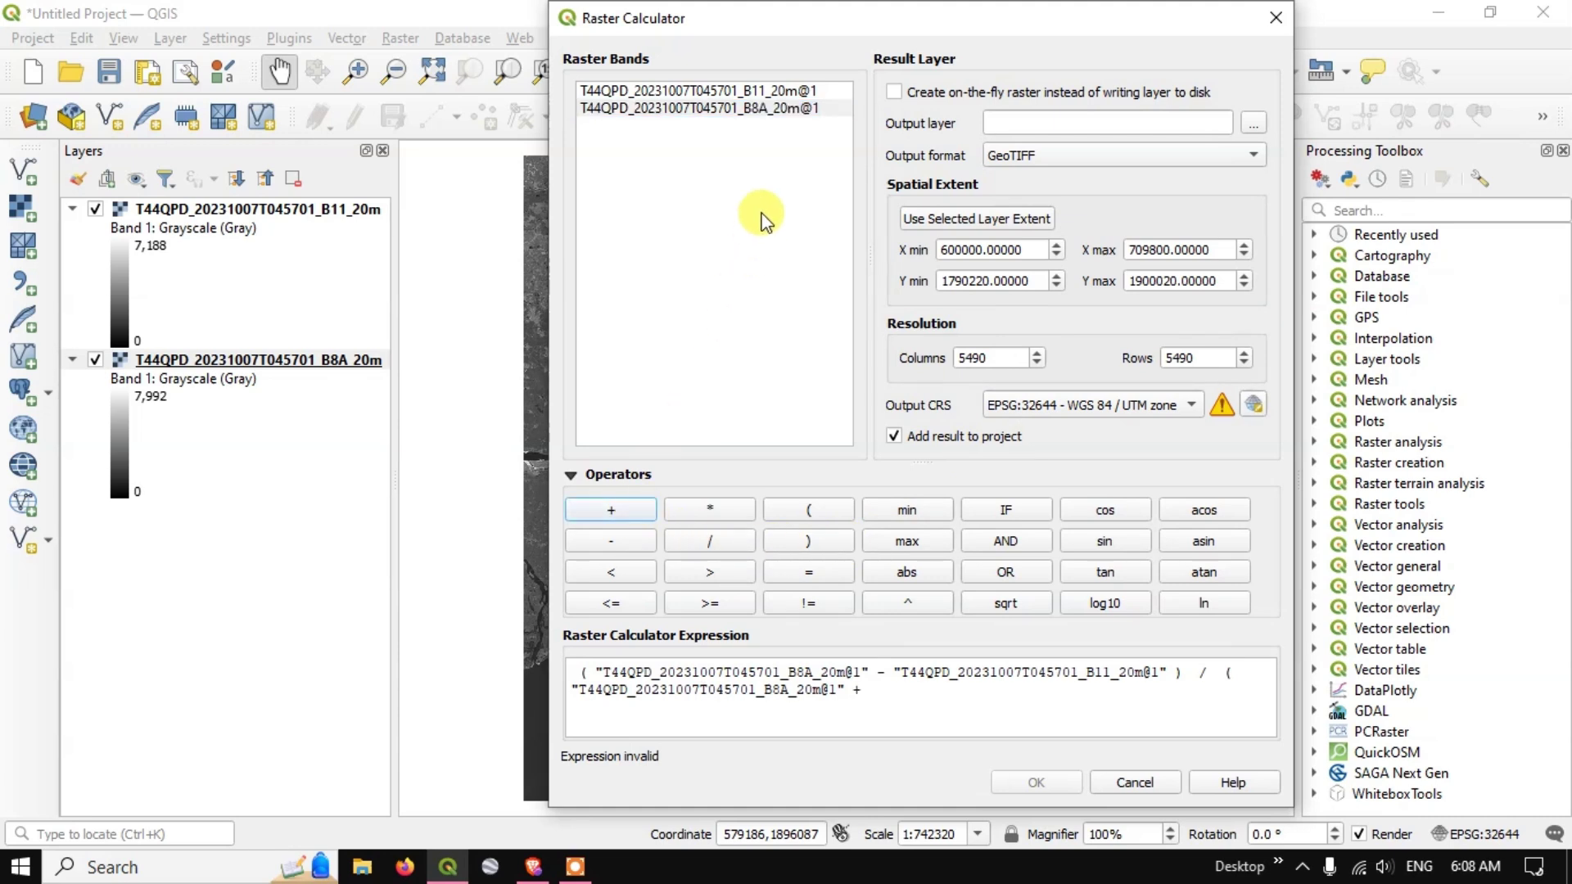
pyautogui.doubleClick(775, 92)
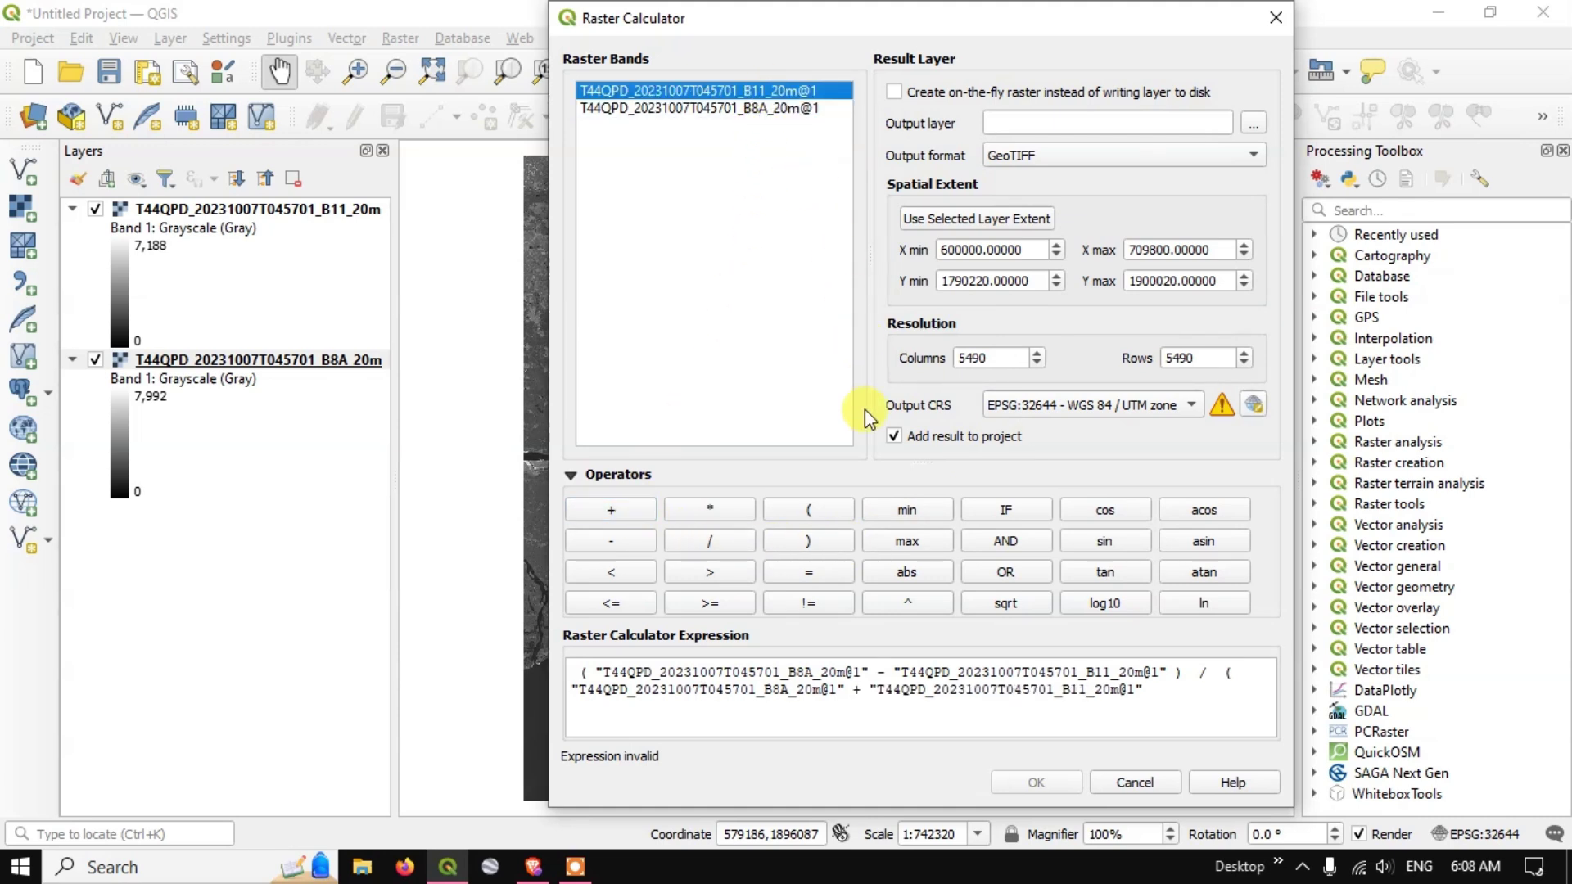
pyautogui.click(824, 543)
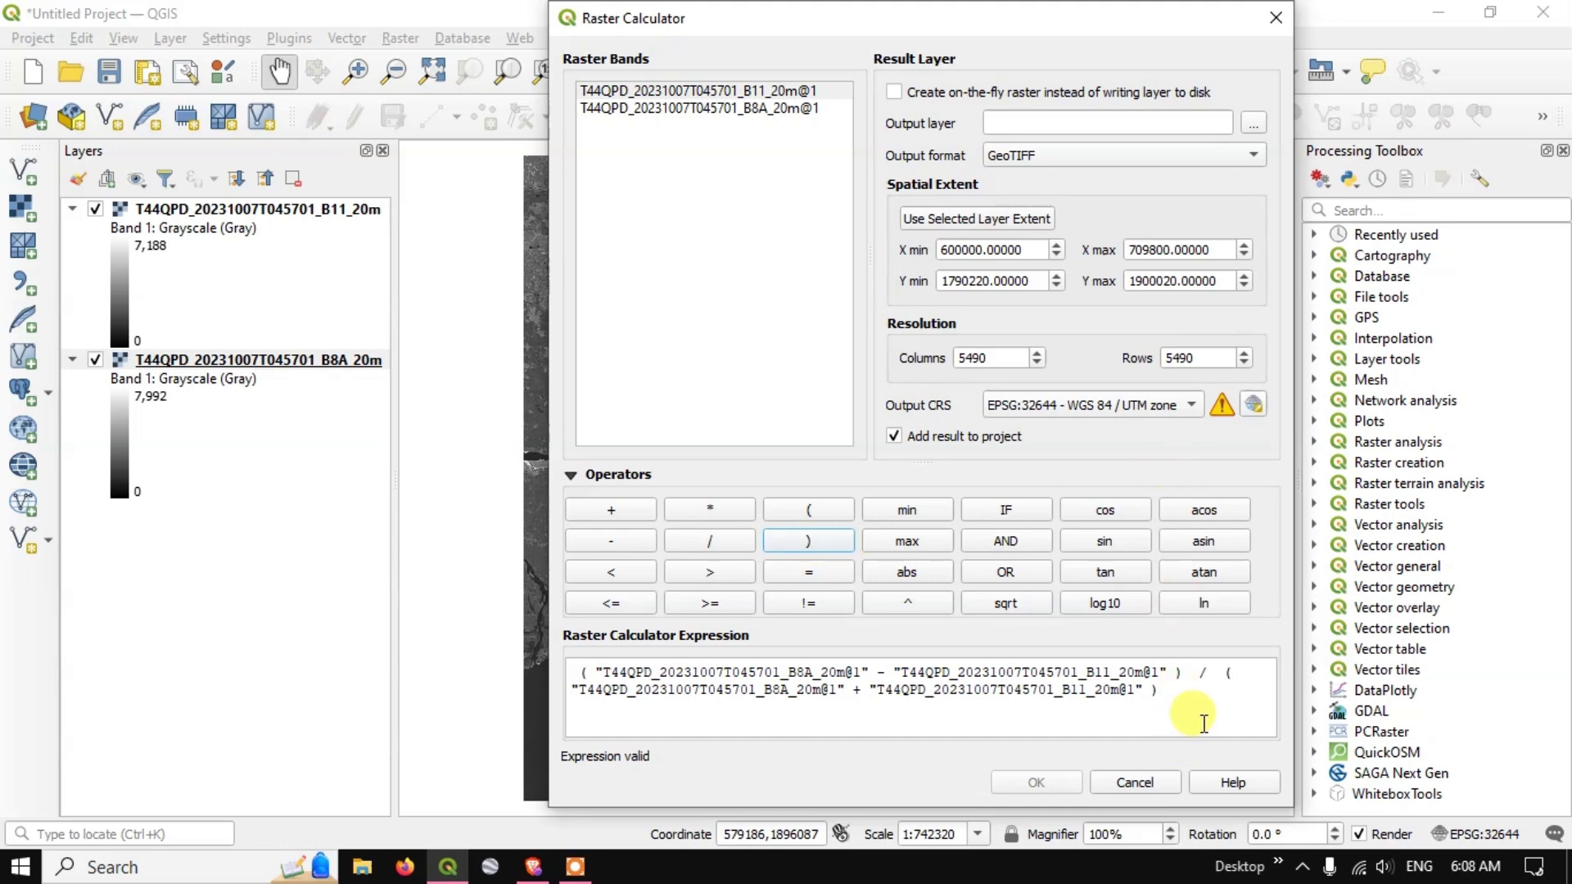
# Set the output file to NDMI in D:\Terra_Spatial and run the calculation.
pyautogui.click(1259, 119)
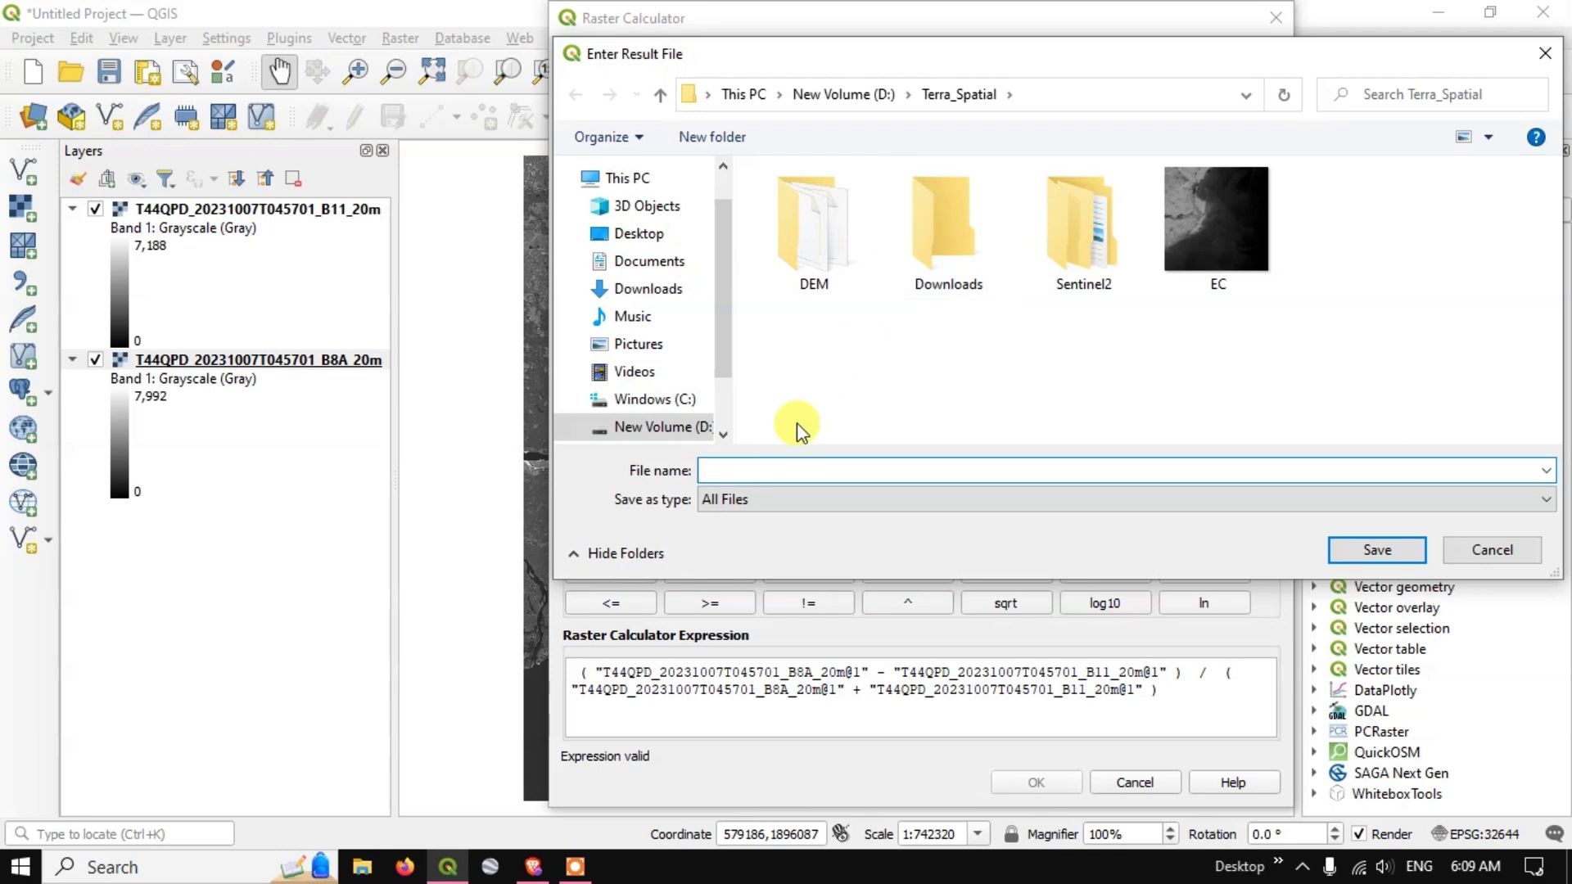
pyautogui.click(760, 461)
pyautogui.write('NDMI')
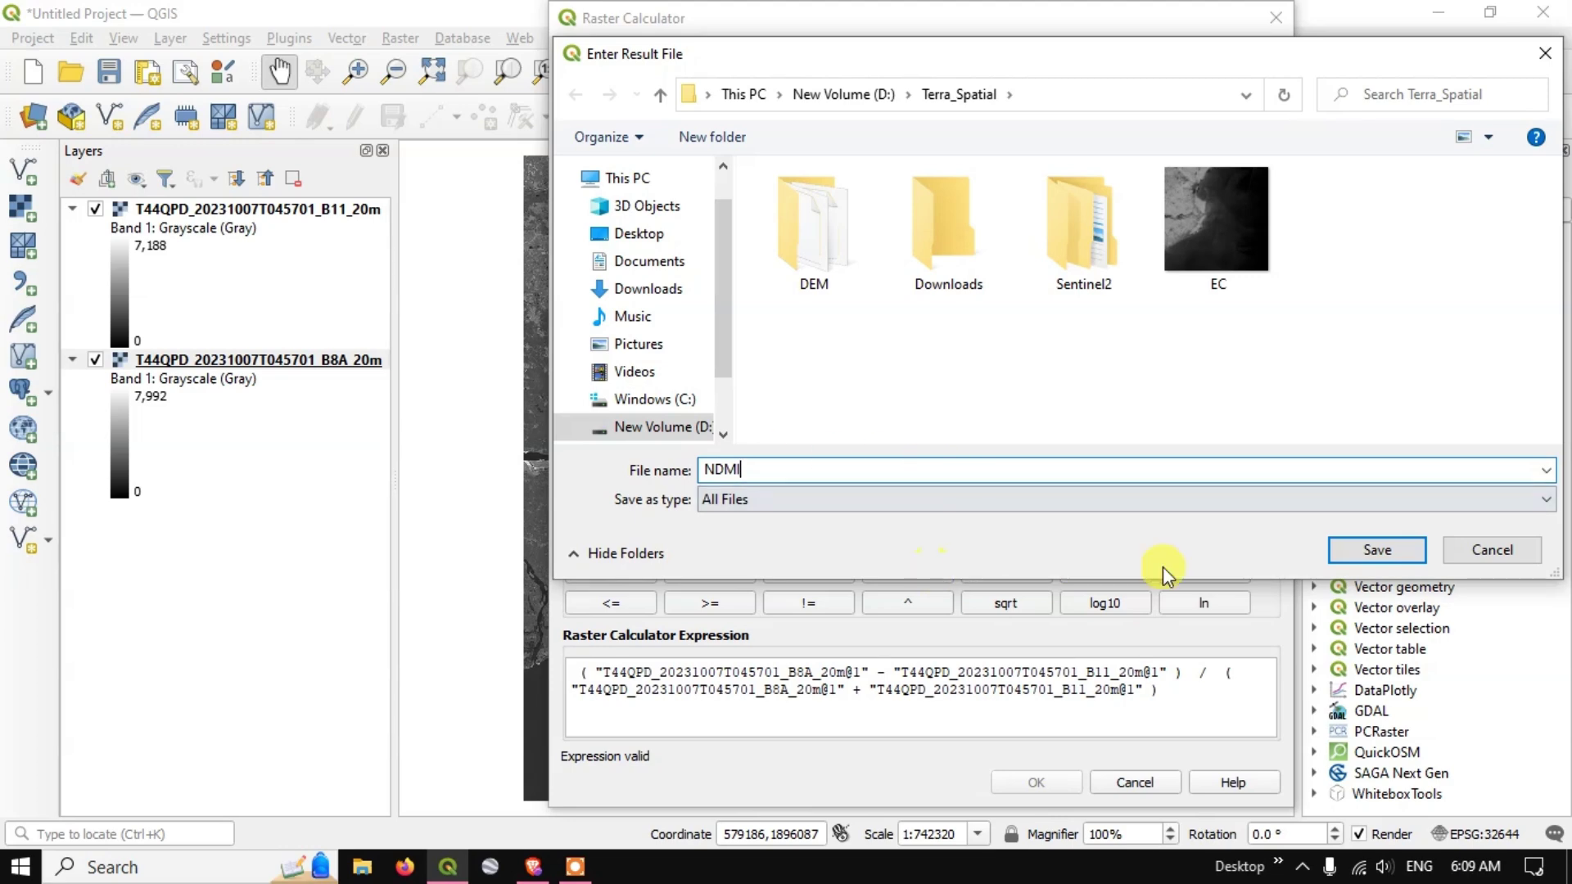
pyautogui.click(1372, 549)
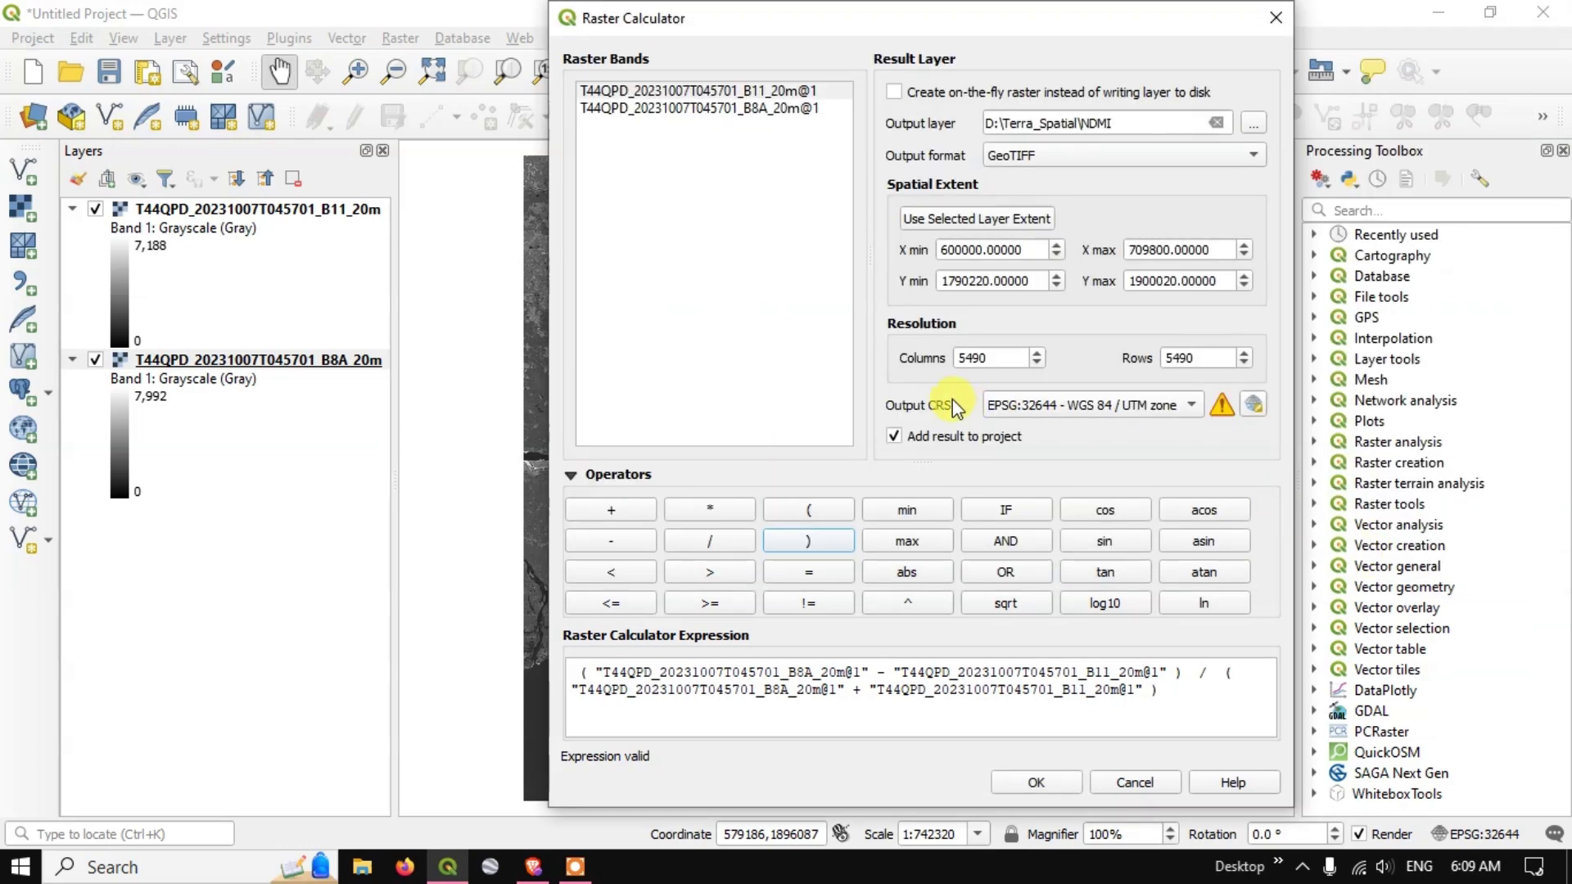
pyautogui.click(1038, 782)
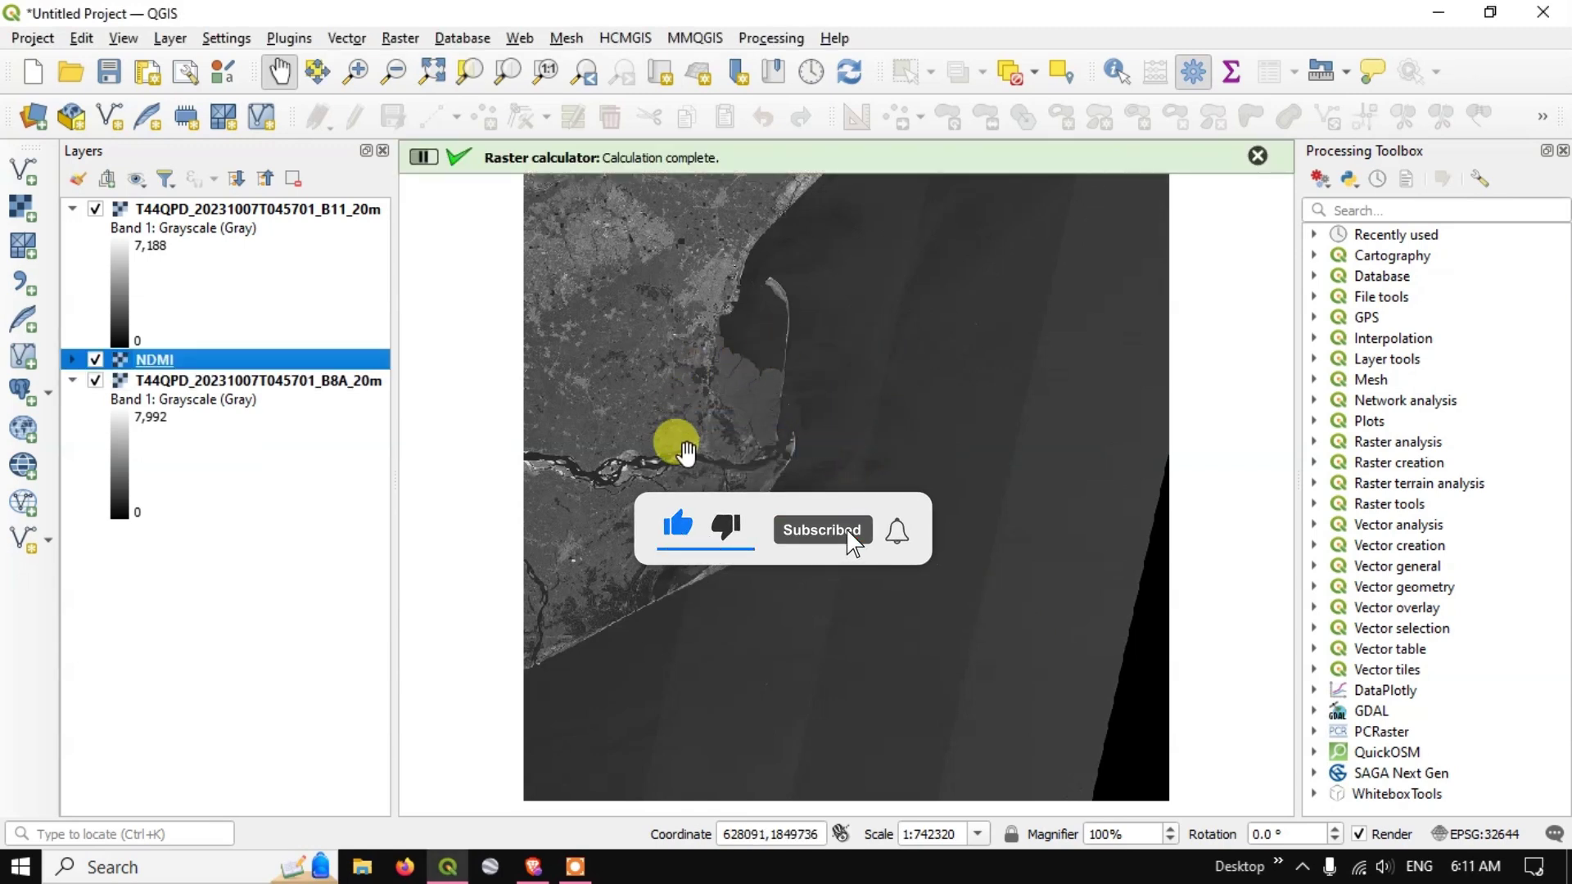
# Hide the B11 and B8A layers, move NDMI to the top, then switch to Copernicus Browser.
pyautogui.click(94, 209)
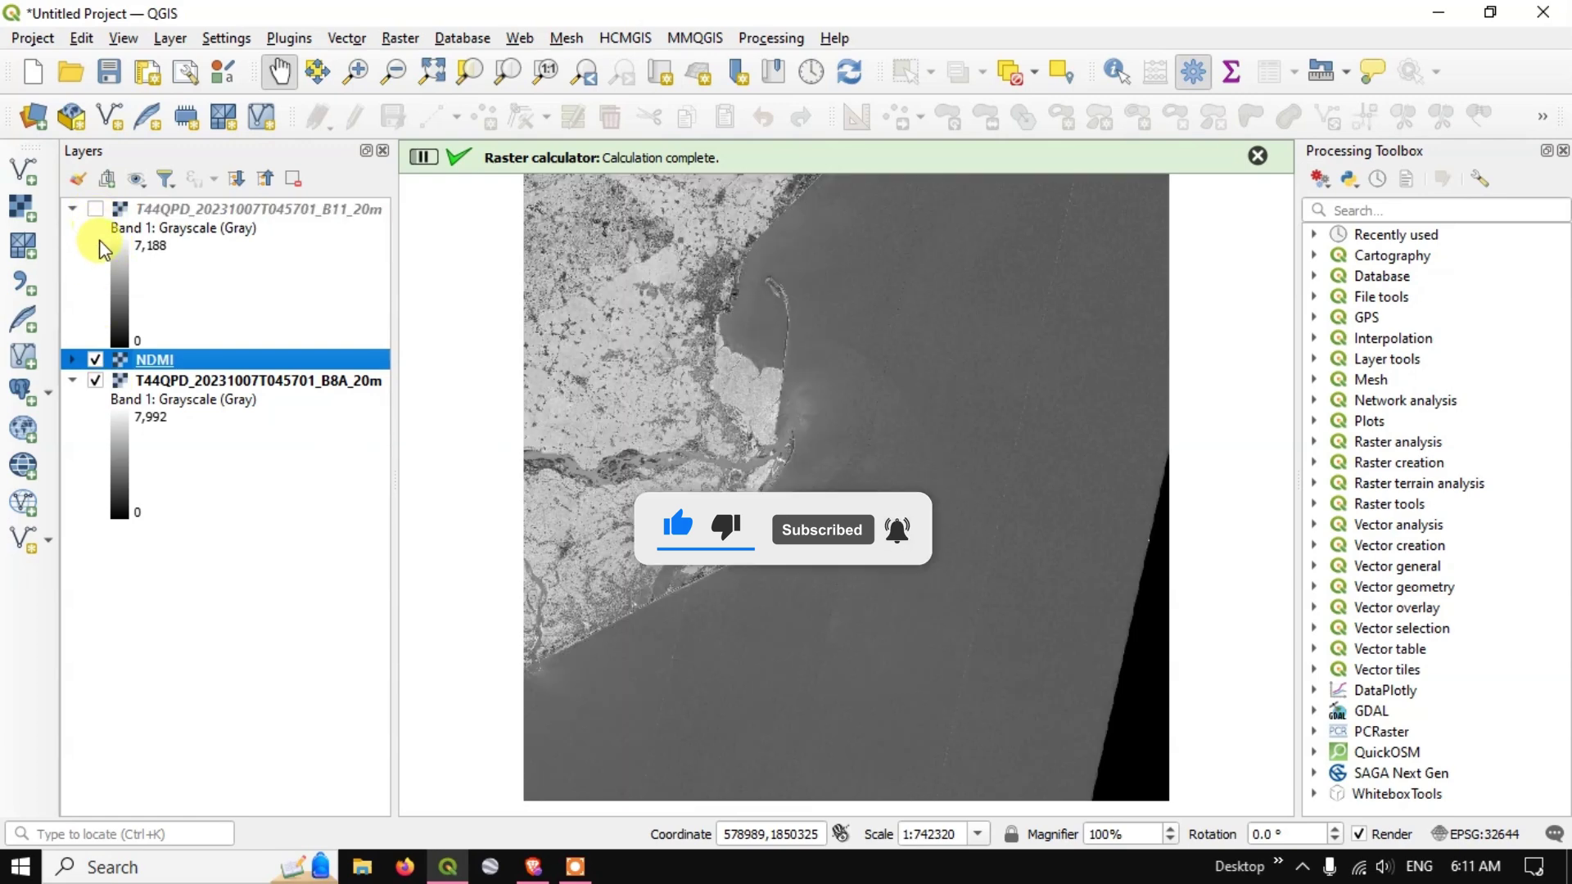
pyautogui.click(96, 381)
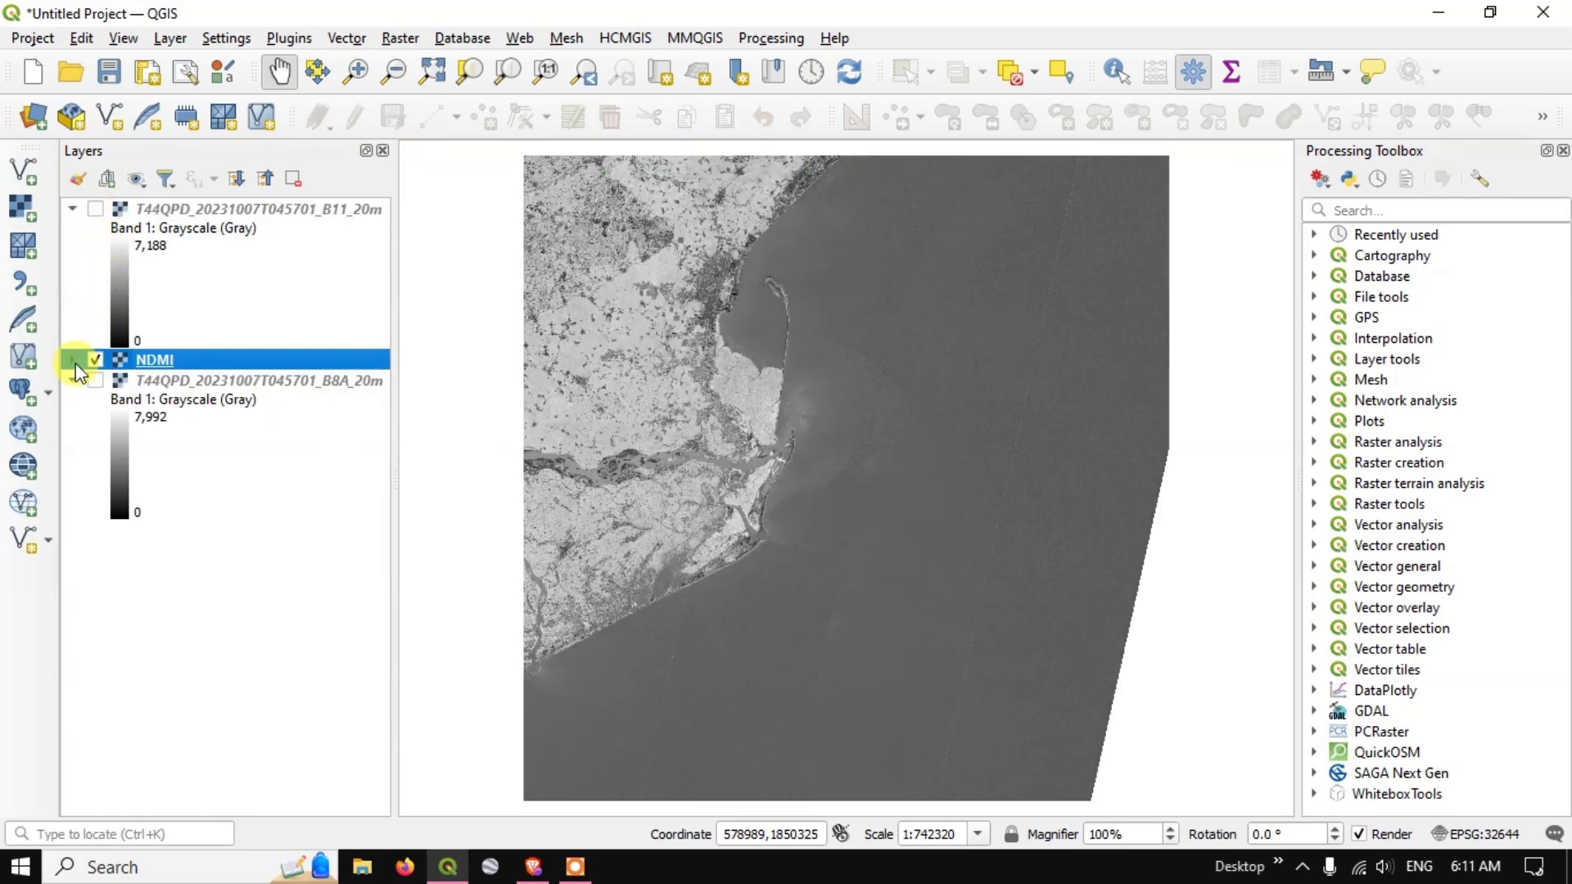
pyautogui.click(73, 209)
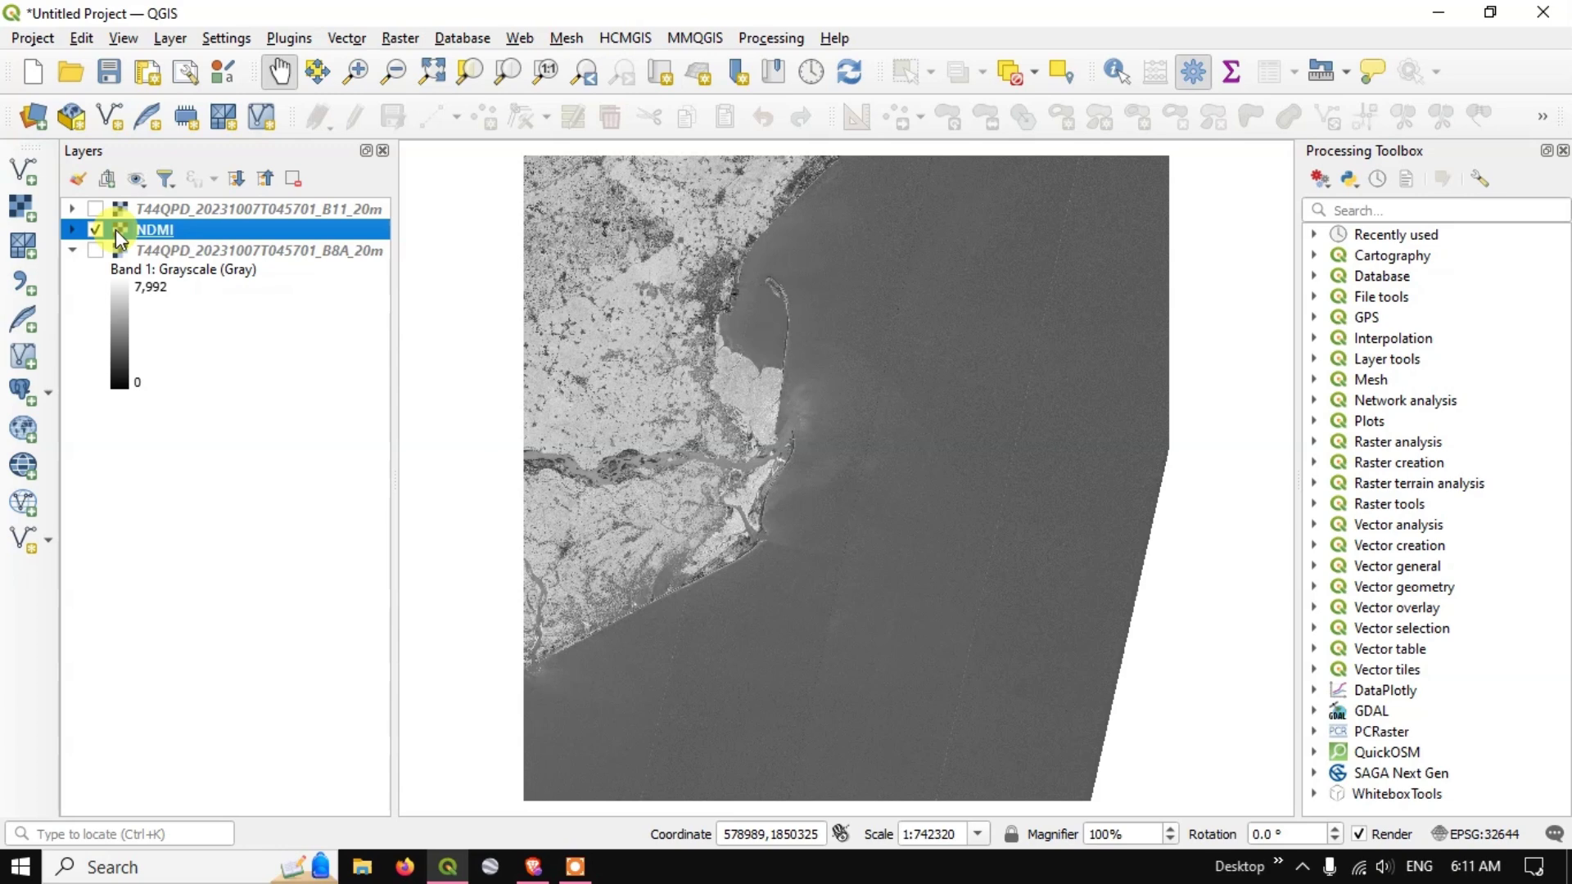
pyautogui.moveTo(140, 204); pyautogui.dragTo(144, 199)
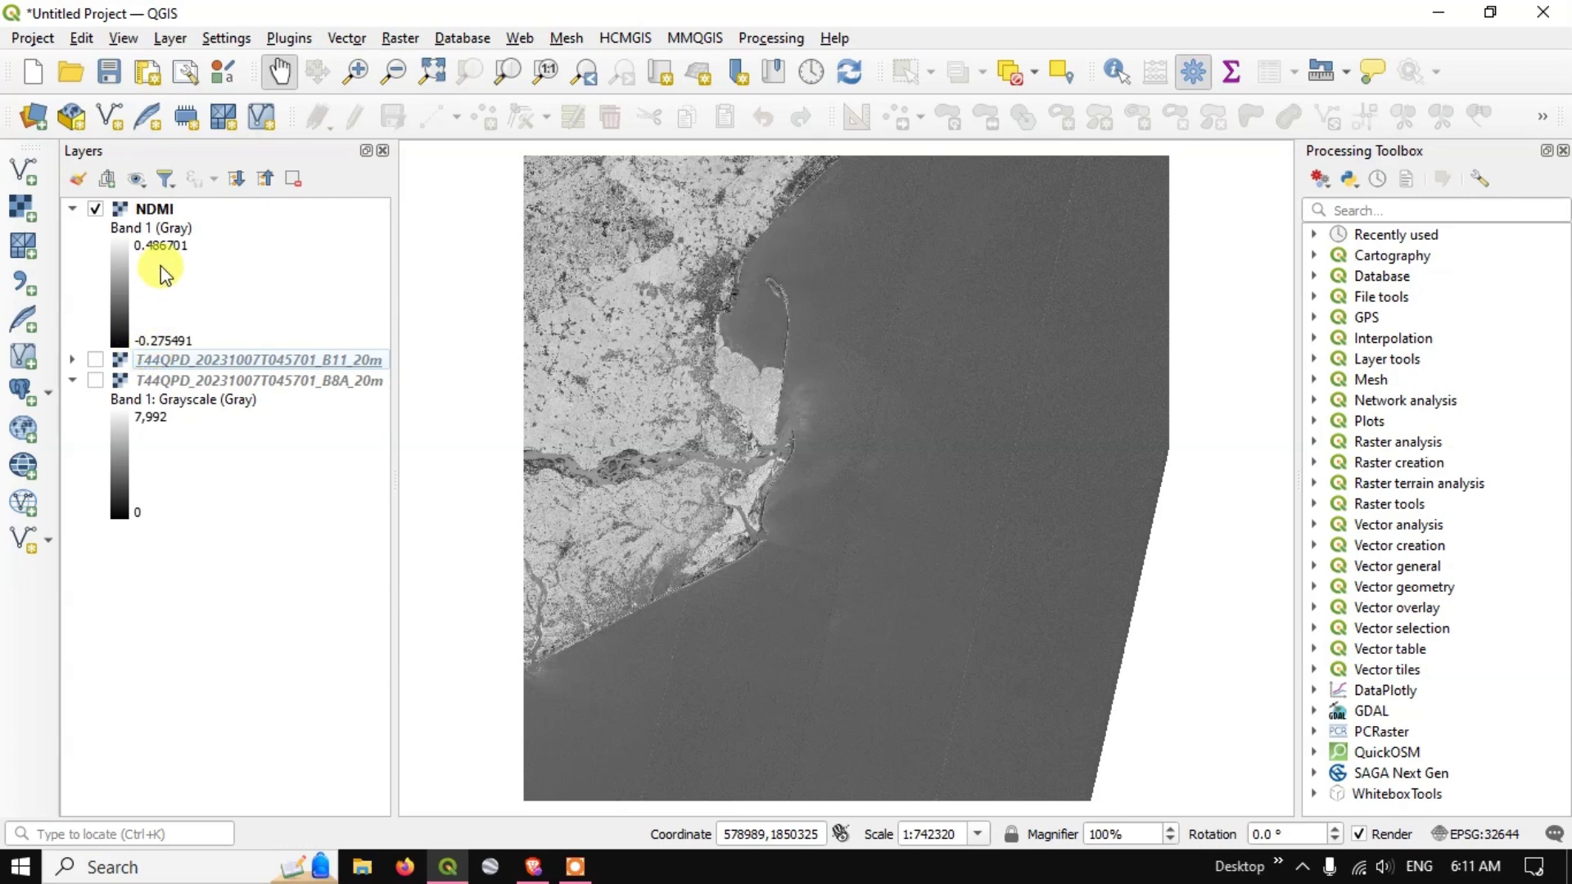
pyautogui.click(161, 209)
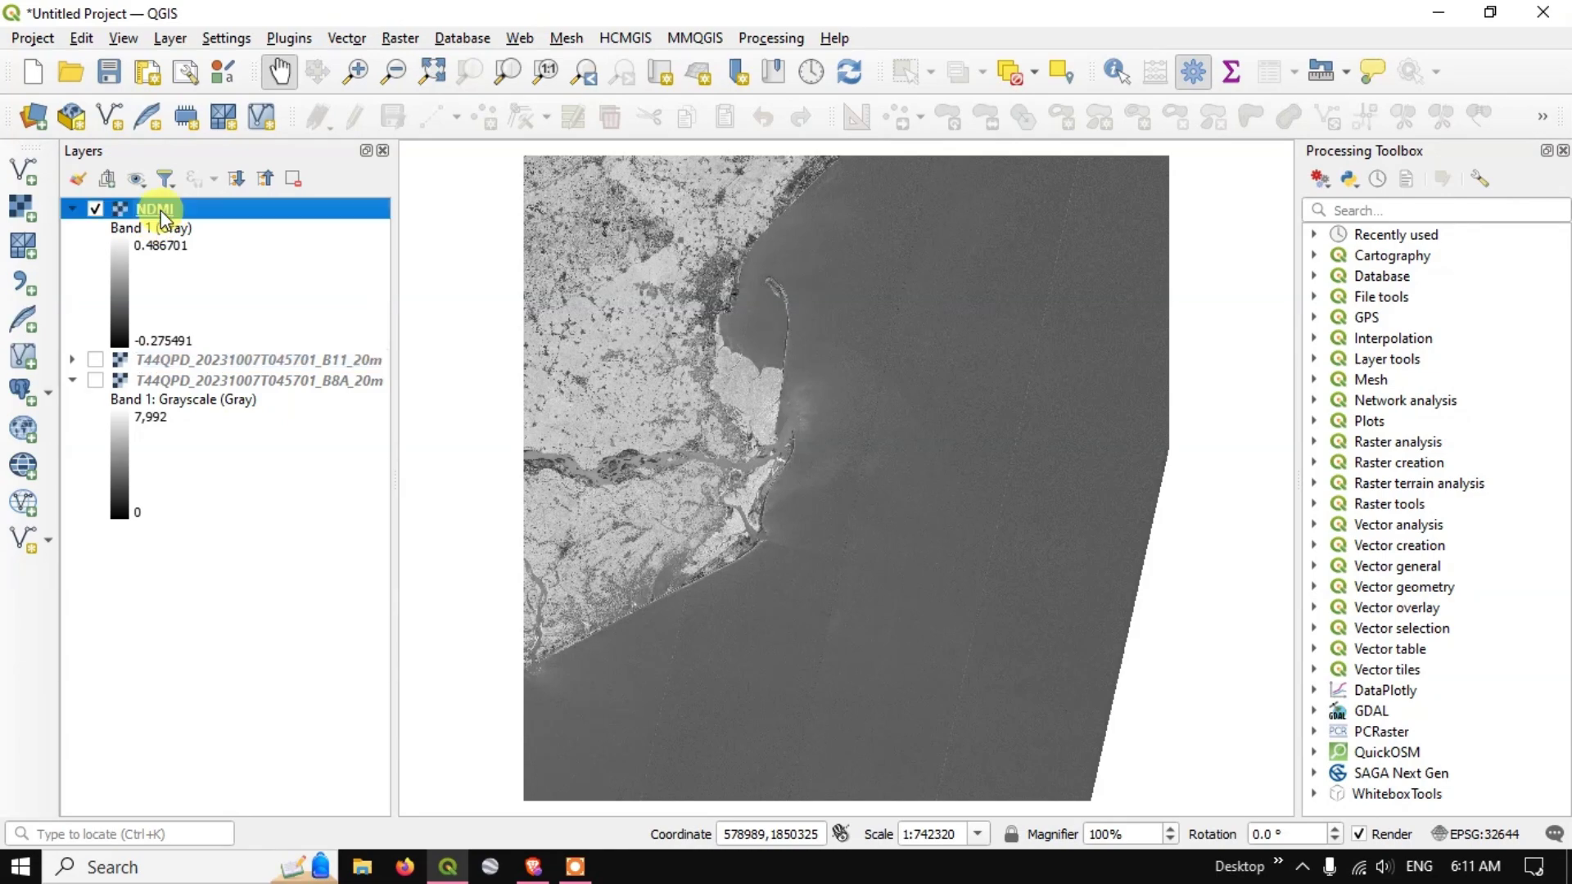
pyautogui.click(533, 866)
# Show the Moisture index map with its legend for comparison, then return to QGIS.
pyautogui.click(288, 445)
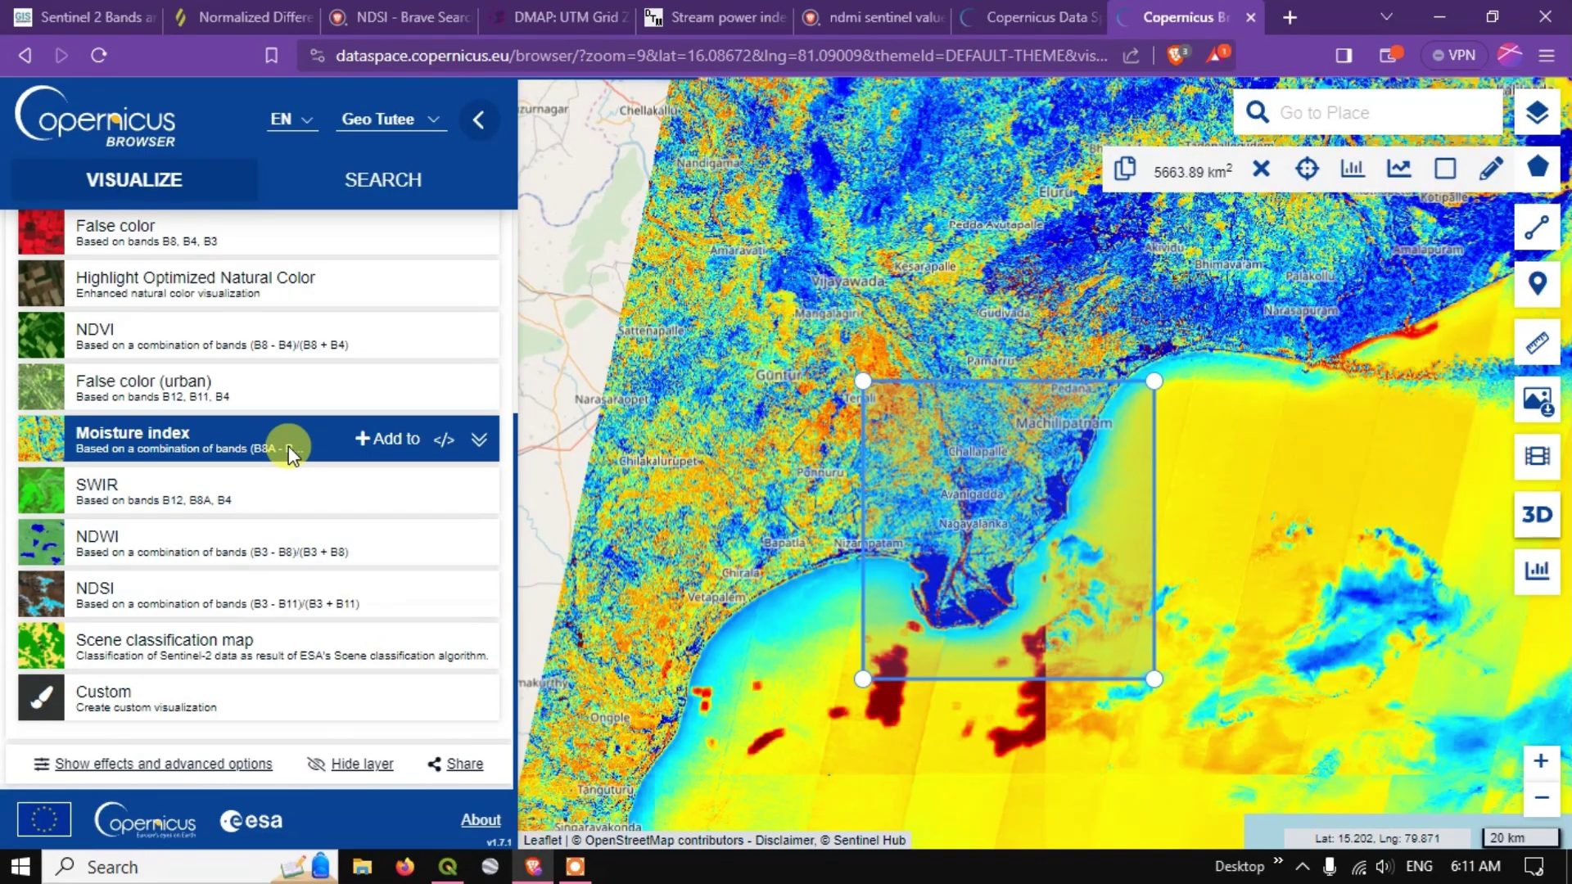
pyautogui.click(482, 443)
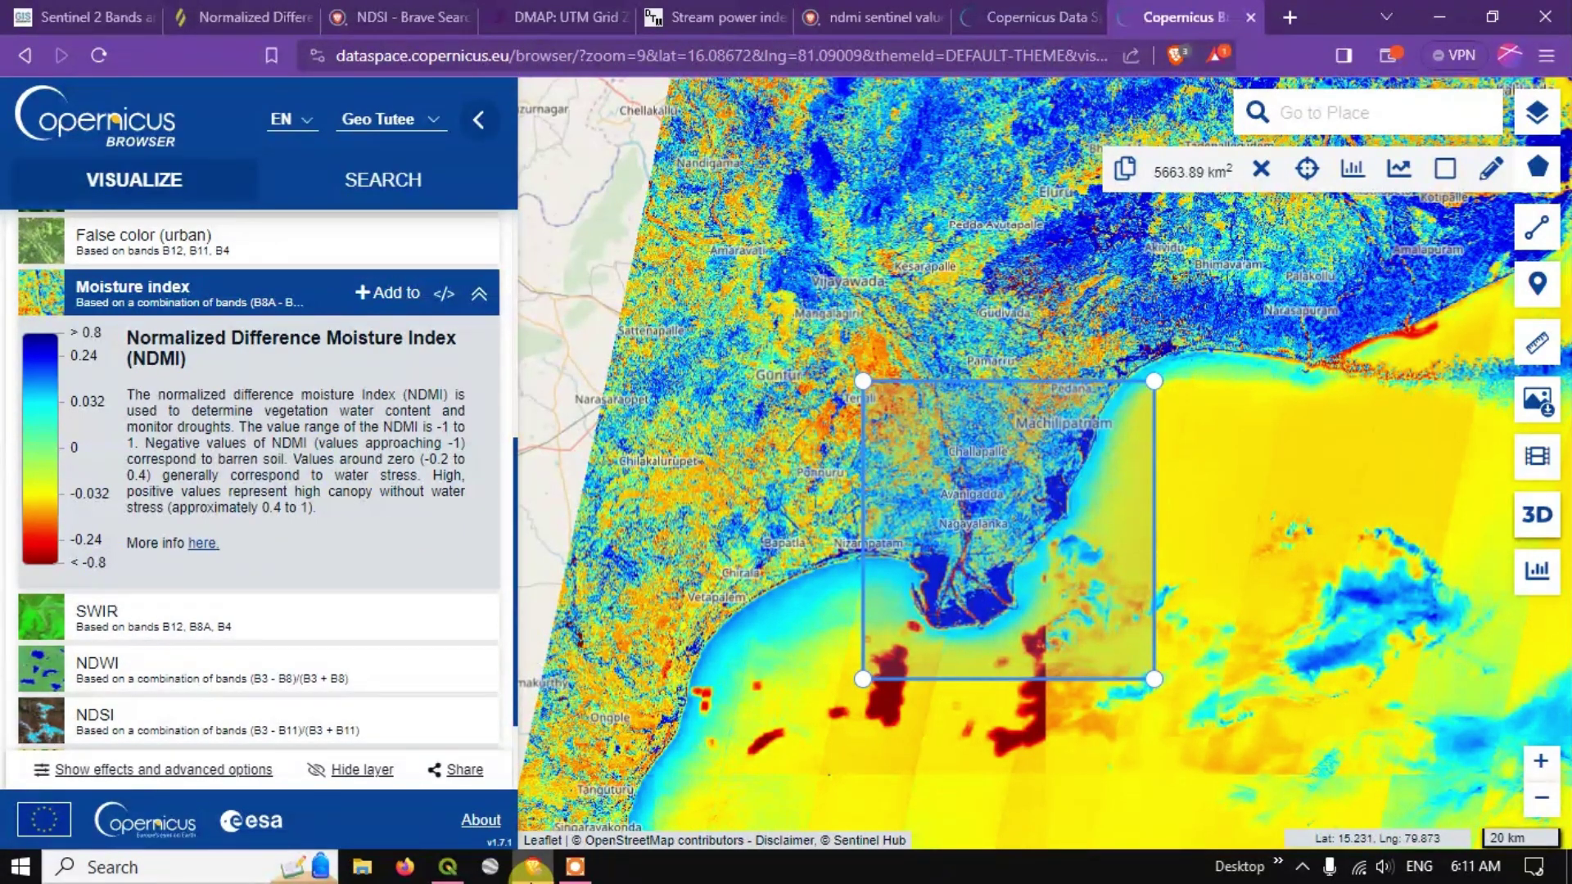
pyautogui.click(449, 867)
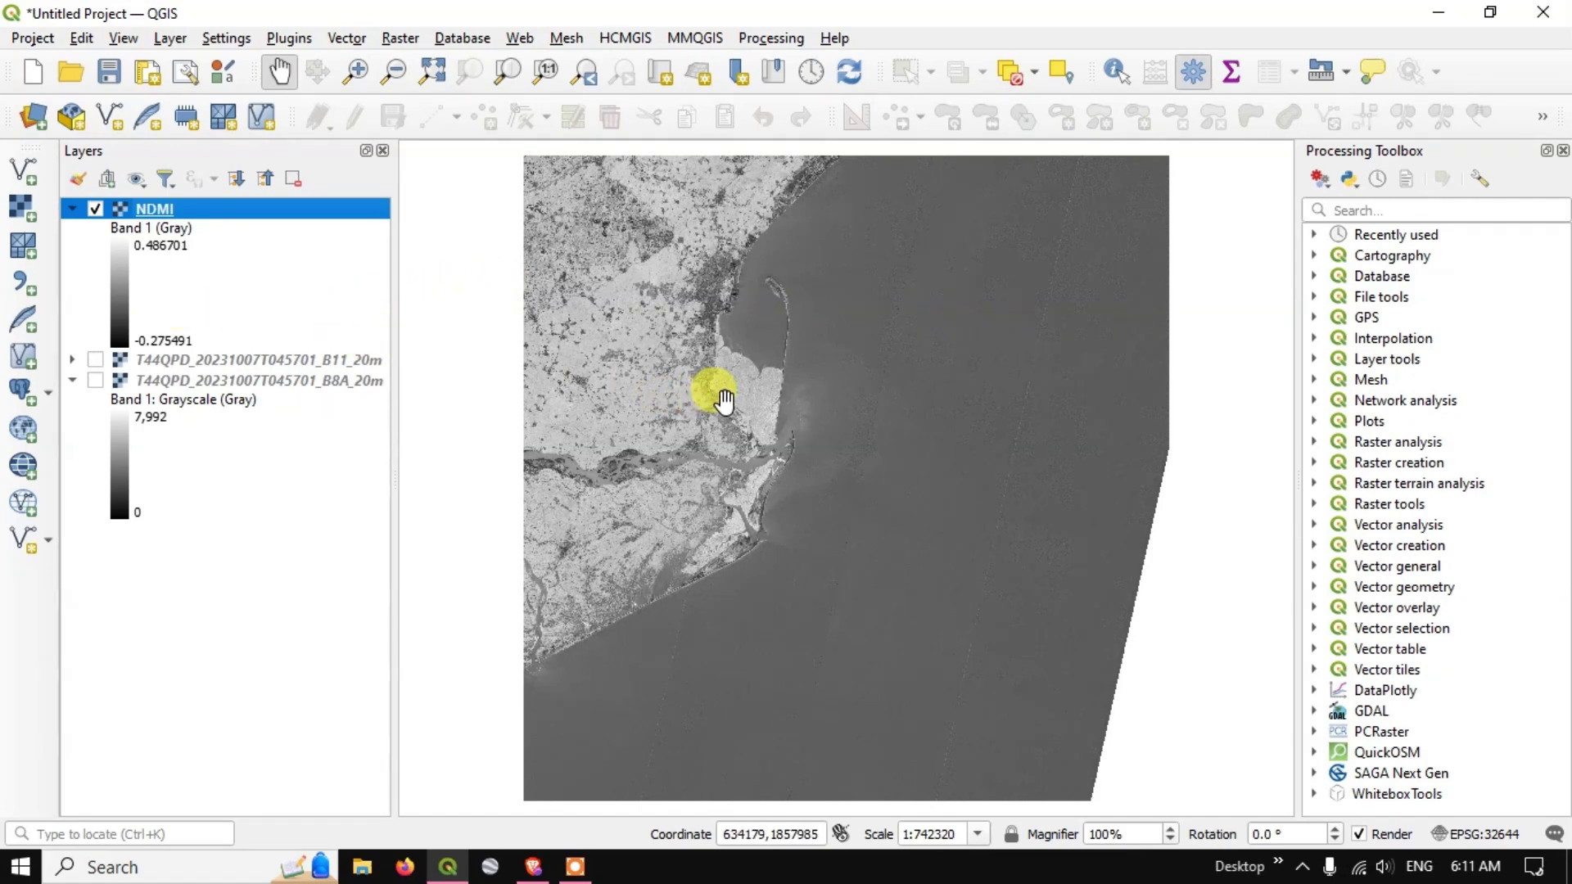
# Set the NDMI layer's Symbology render type to Singleband pseudocolor.
pyautogui.scroll(2, 724, 401)
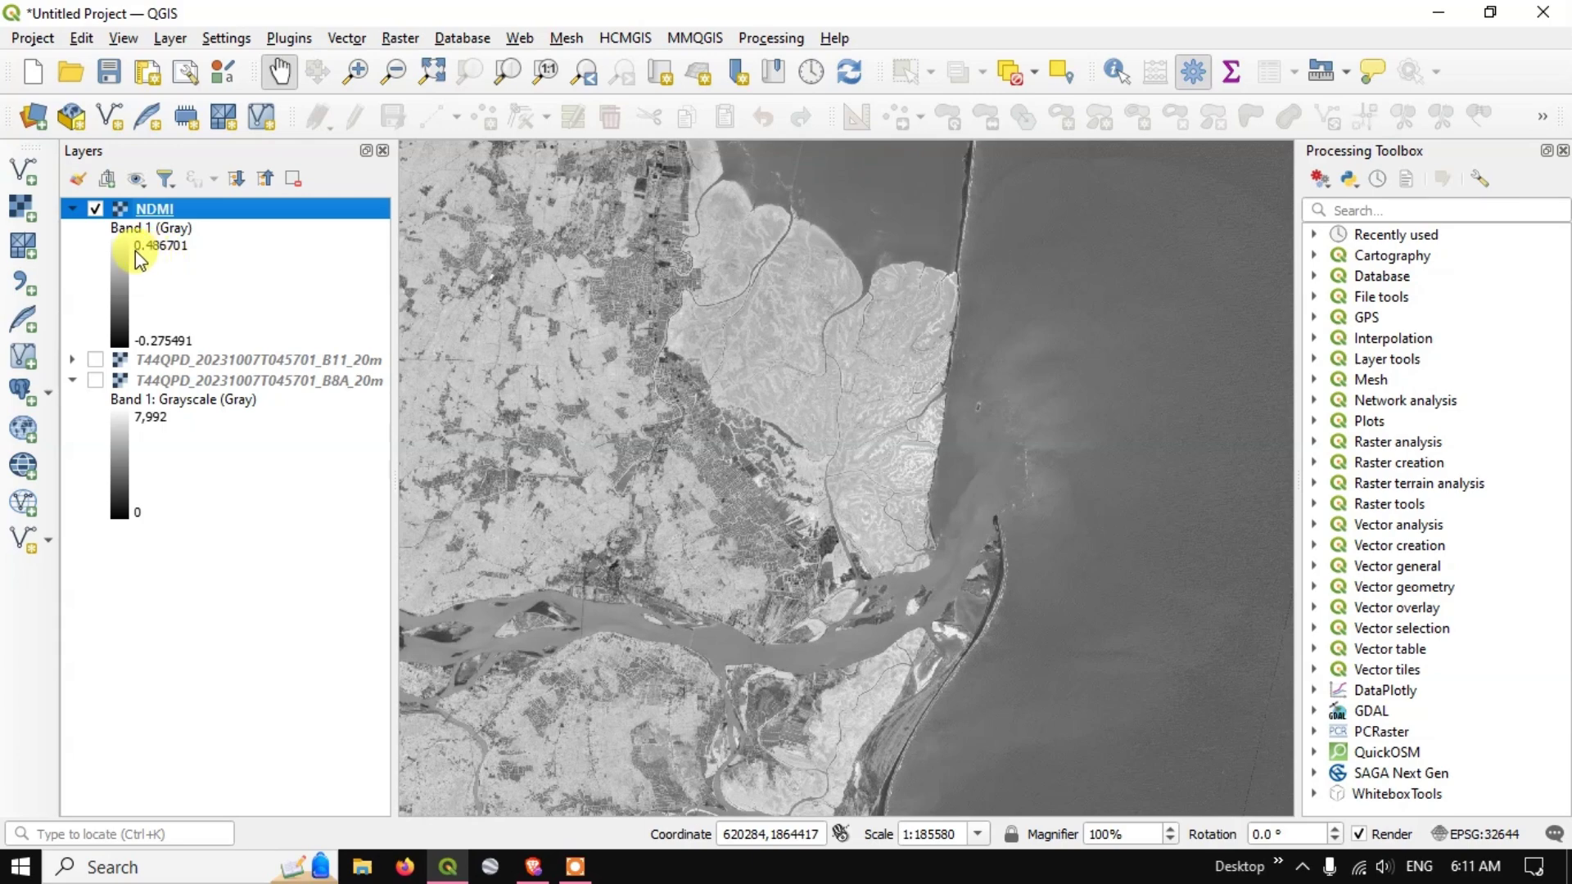
pyautogui.scroll(-2, 901, 354)
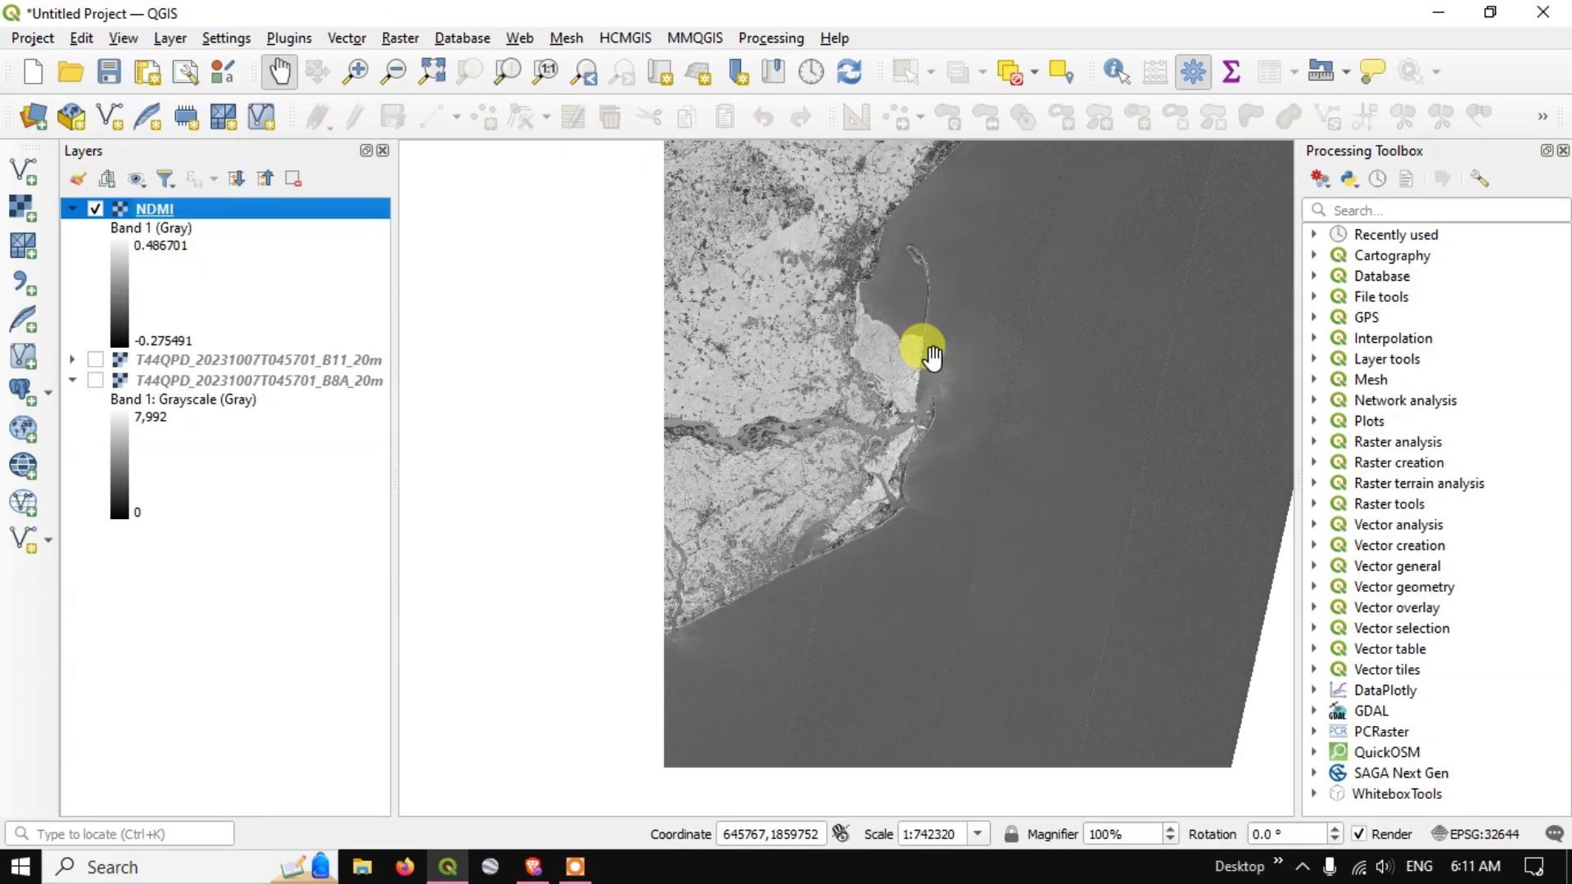
pyautogui.rightClick(221, 204)
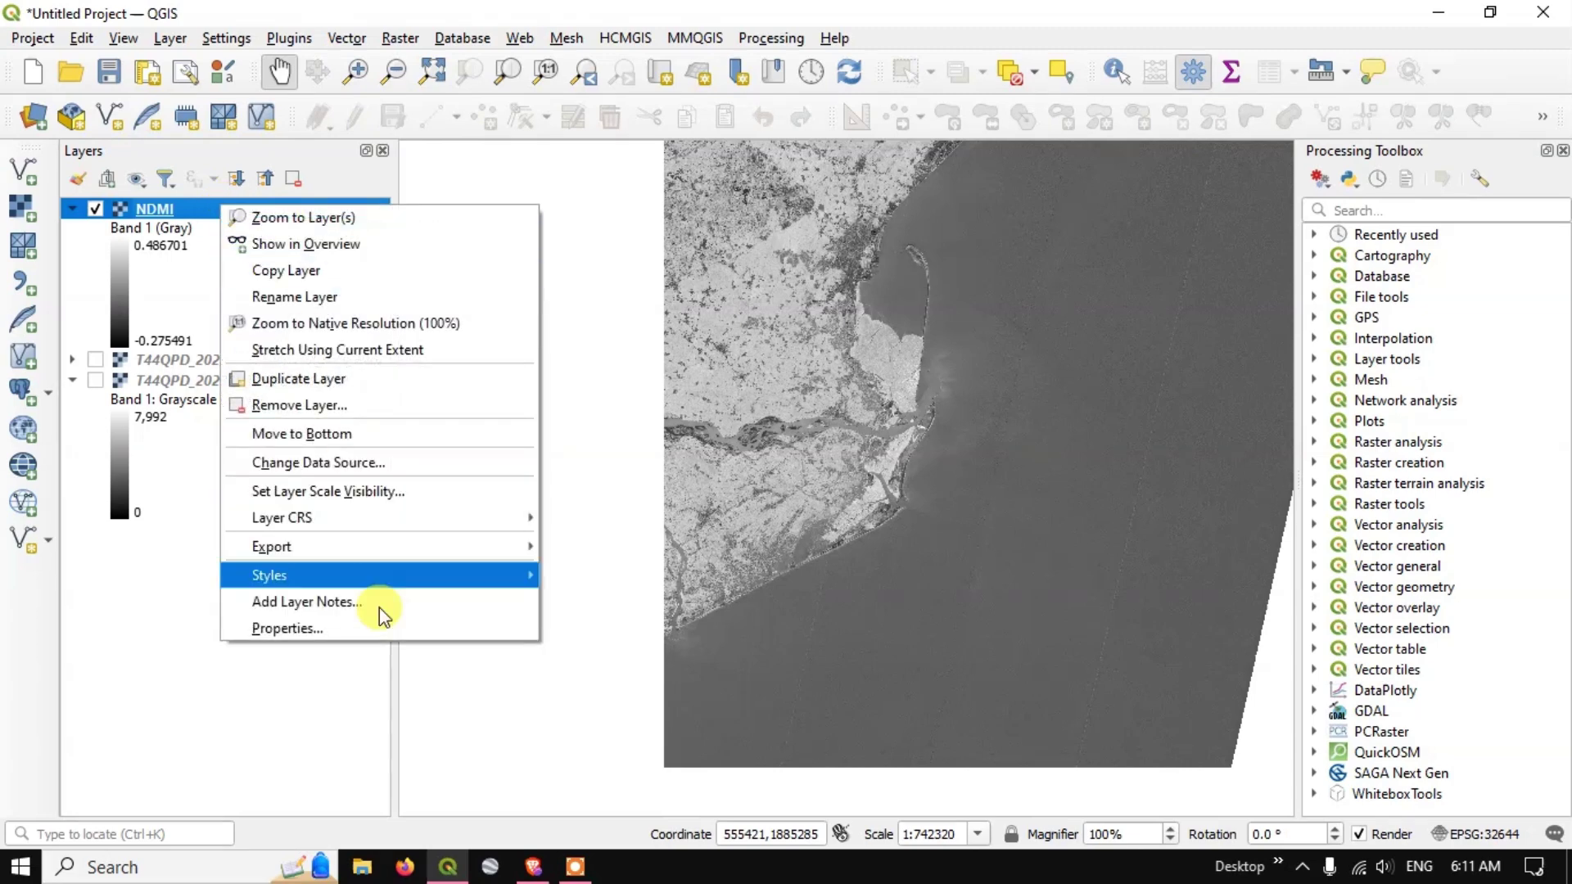
pyautogui.click(388, 630)
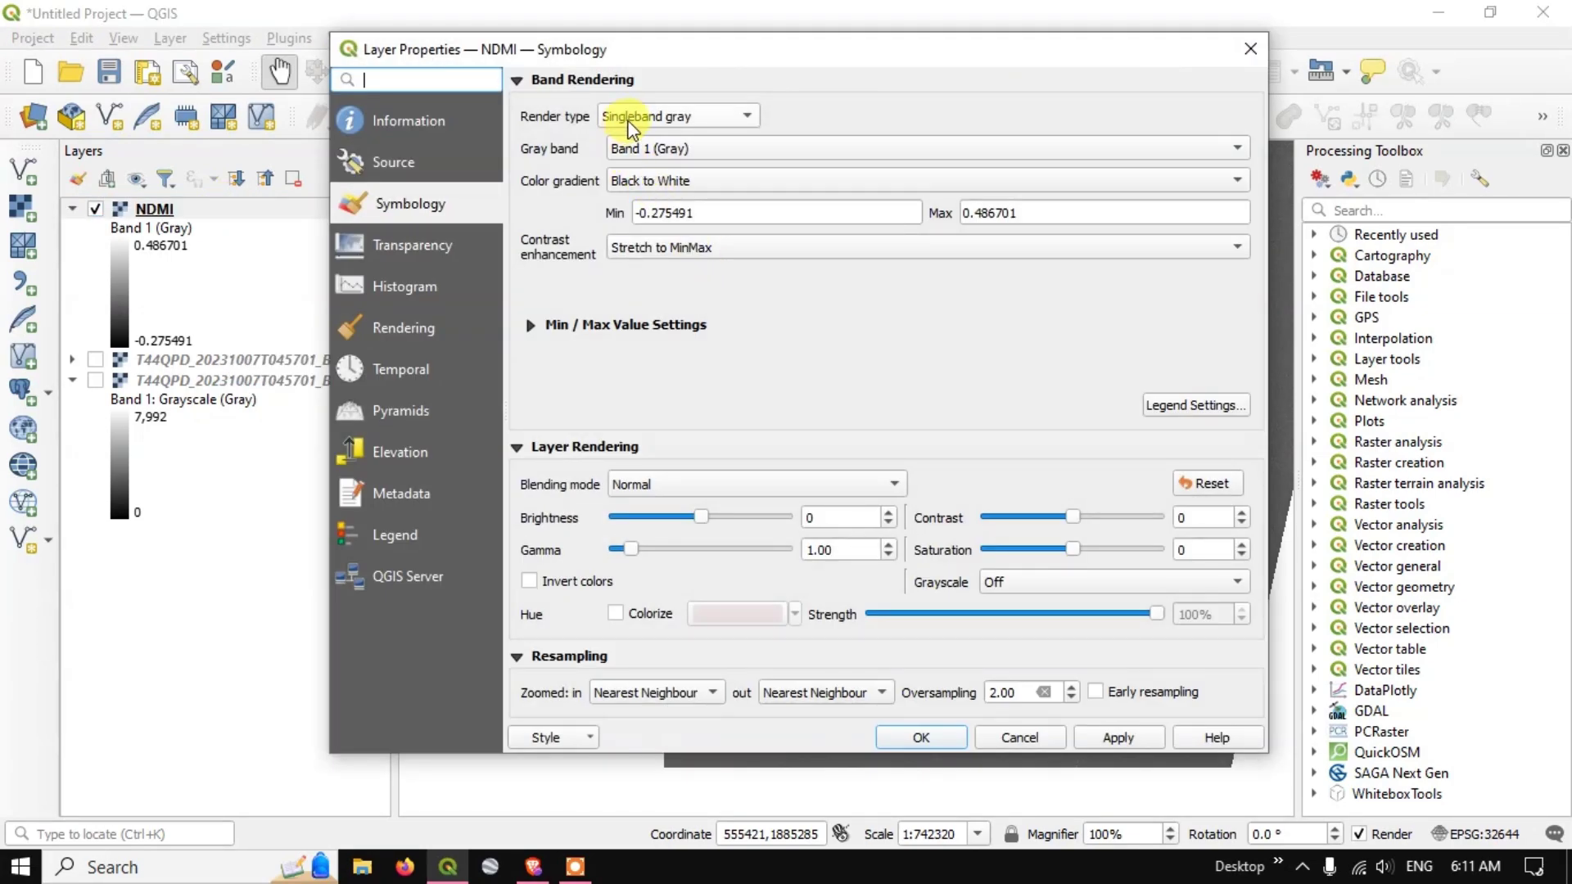
pyautogui.click(630, 120)
pyautogui.click(647, 141)
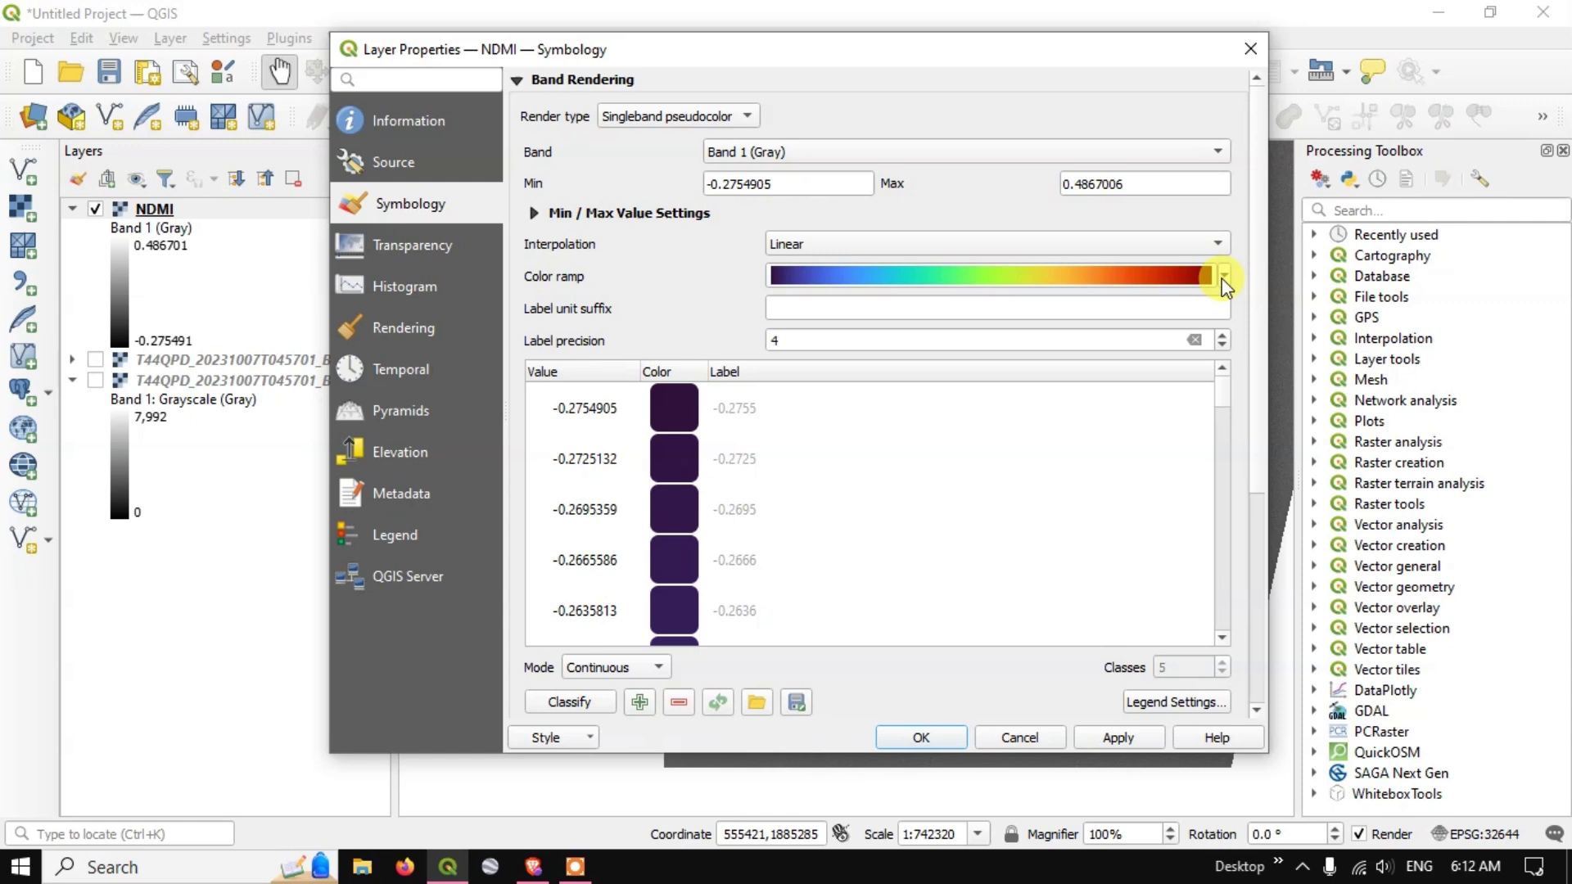
# Invert the color ramp so low values show red and high values blue, then apply it.
pyautogui.scroll(-3, 730, 426)
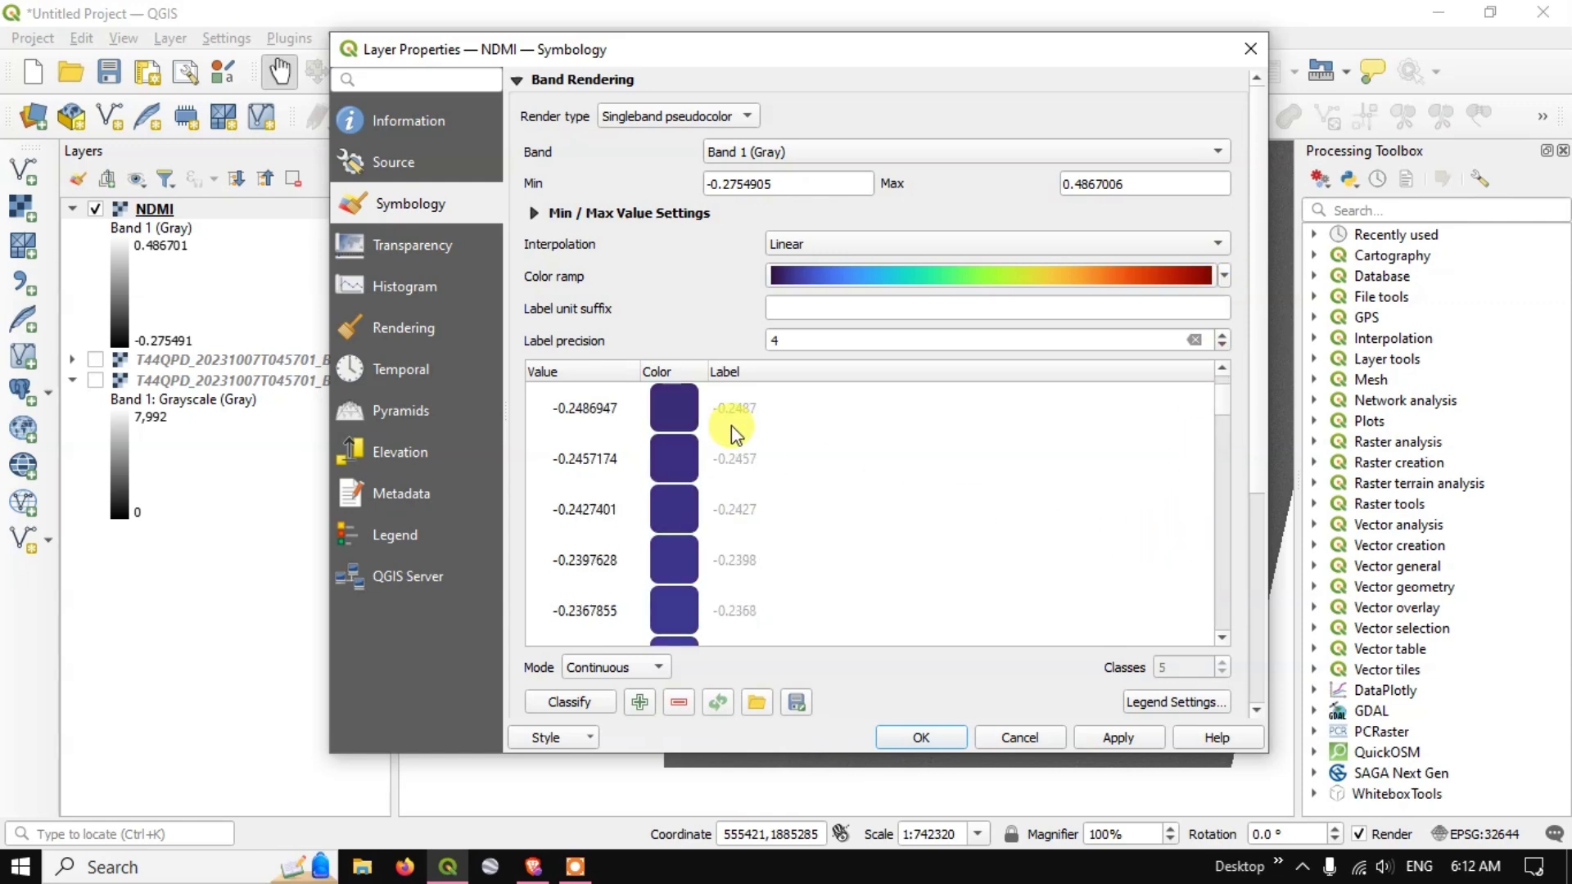
pyautogui.scroll(3, 730, 426)
pyautogui.click(1224, 276)
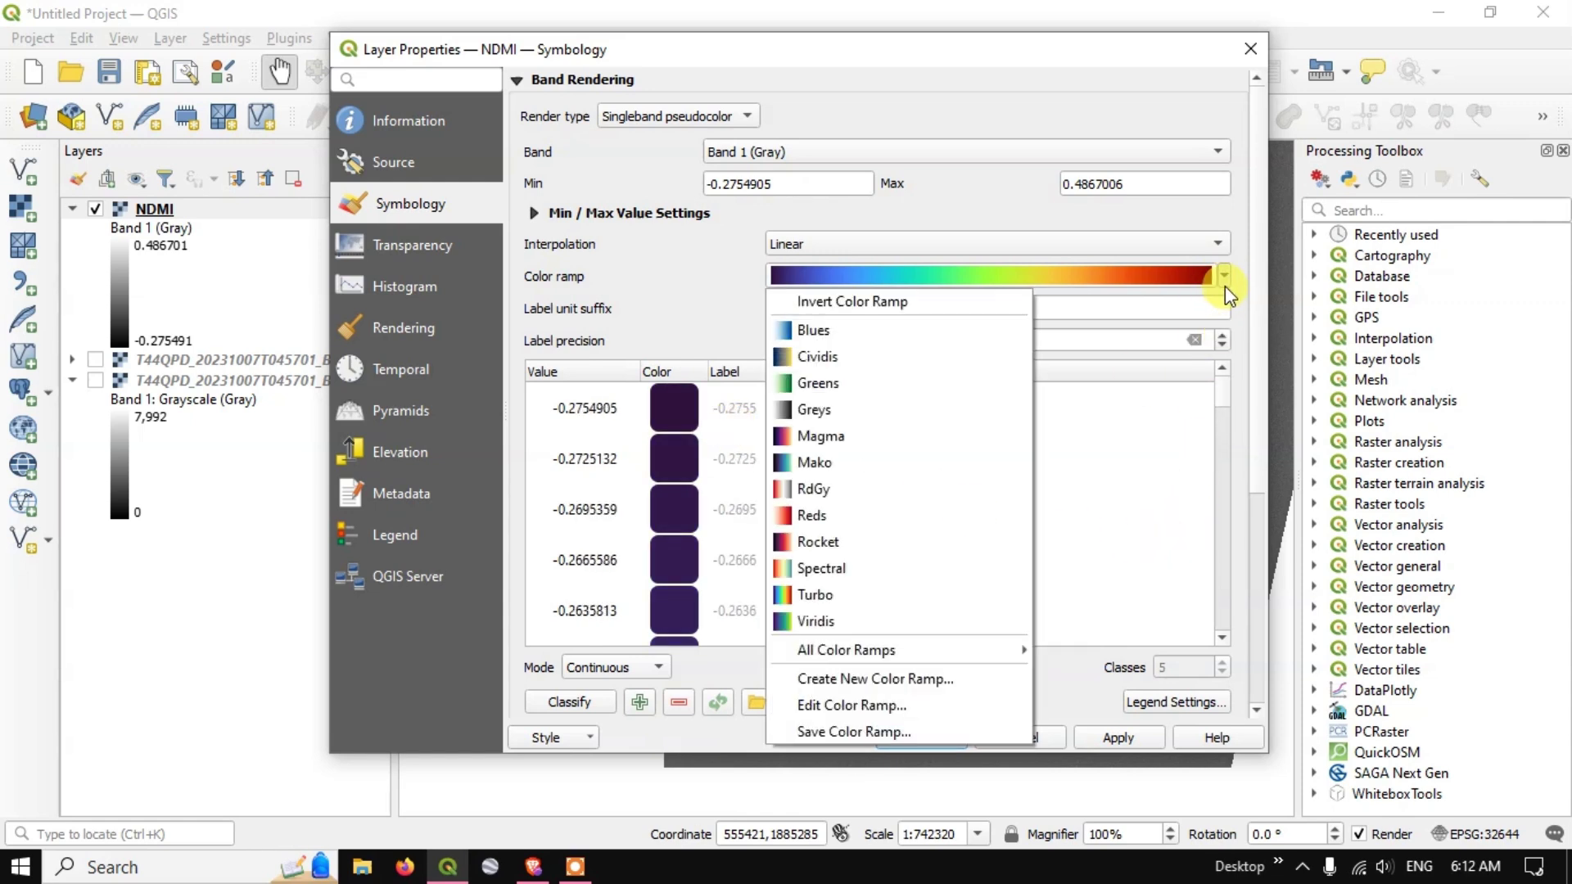
pyautogui.click(909, 300)
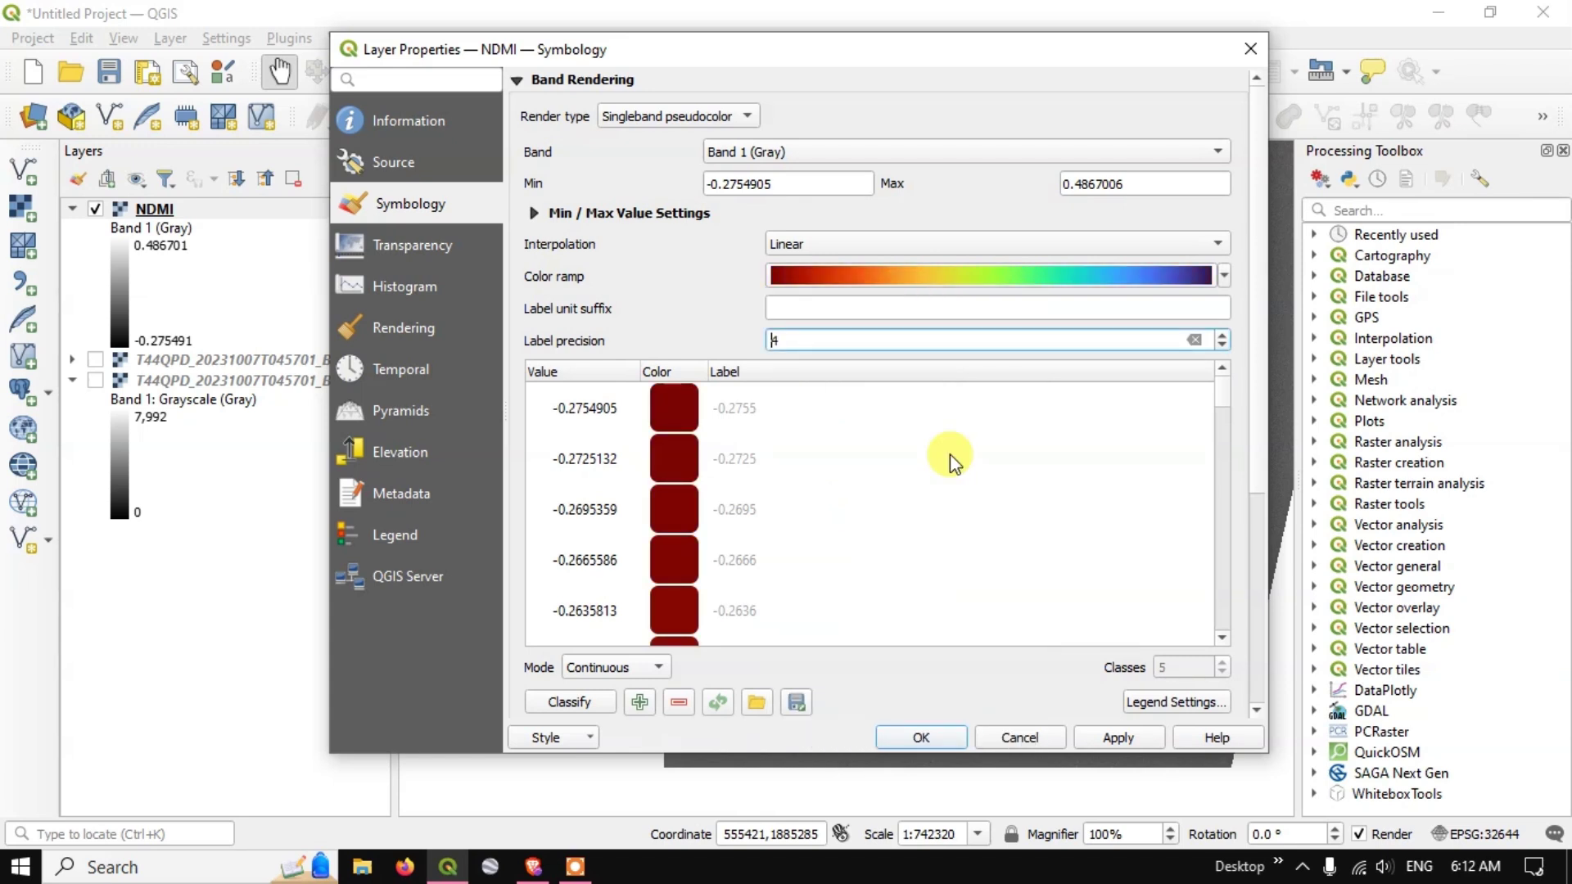
pyautogui.scroll(-10, 949, 454)
pyautogui.scroll(-20, 895, 462)
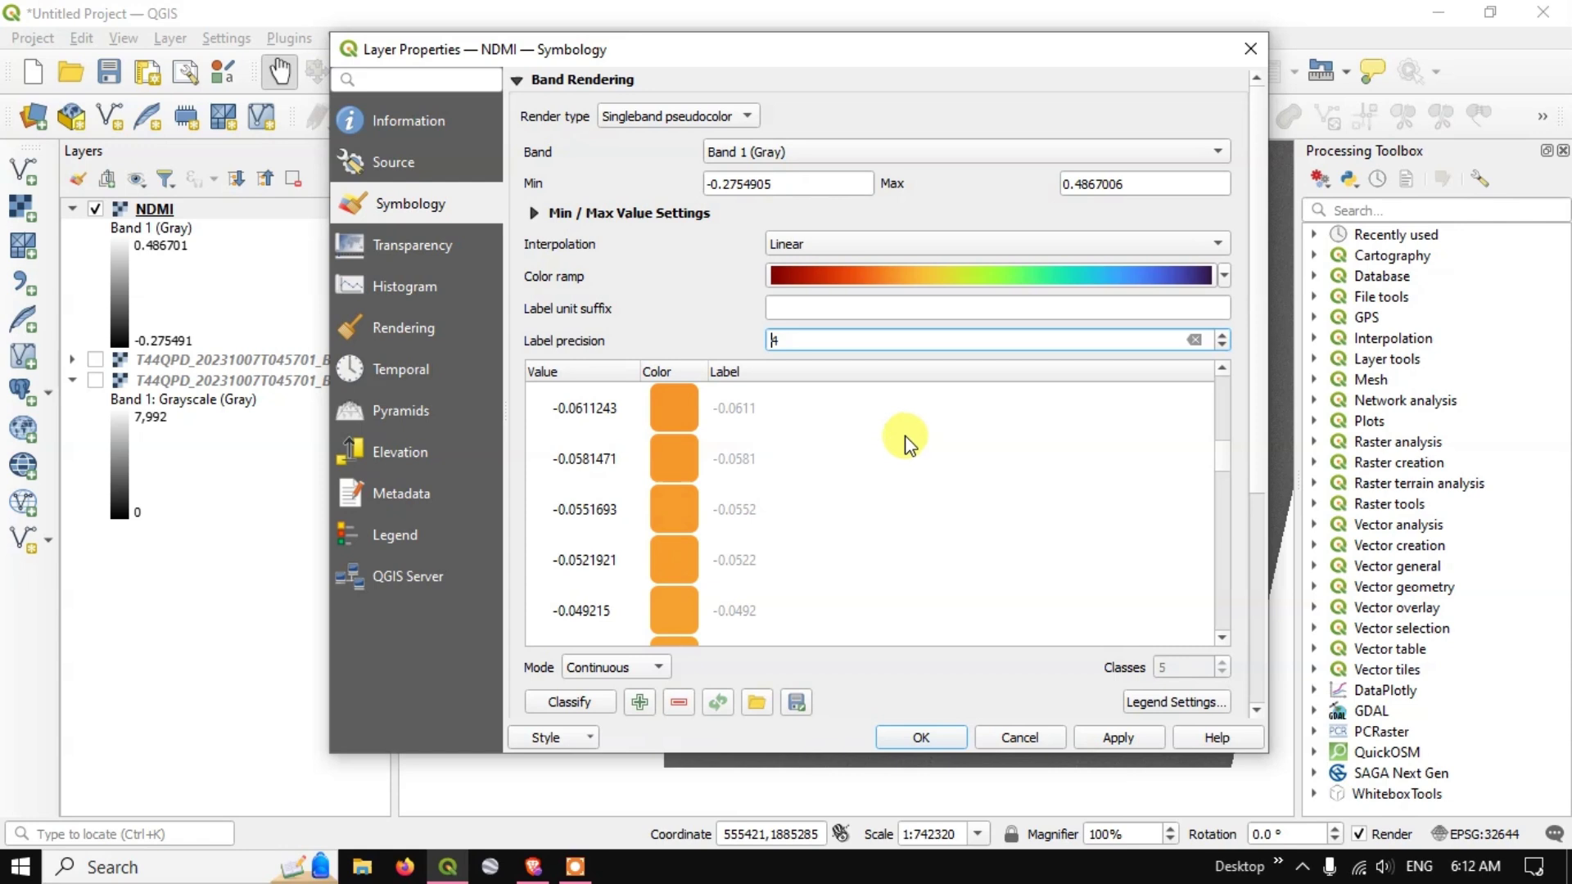
pyautogui.scroll(-15, 907, 442)
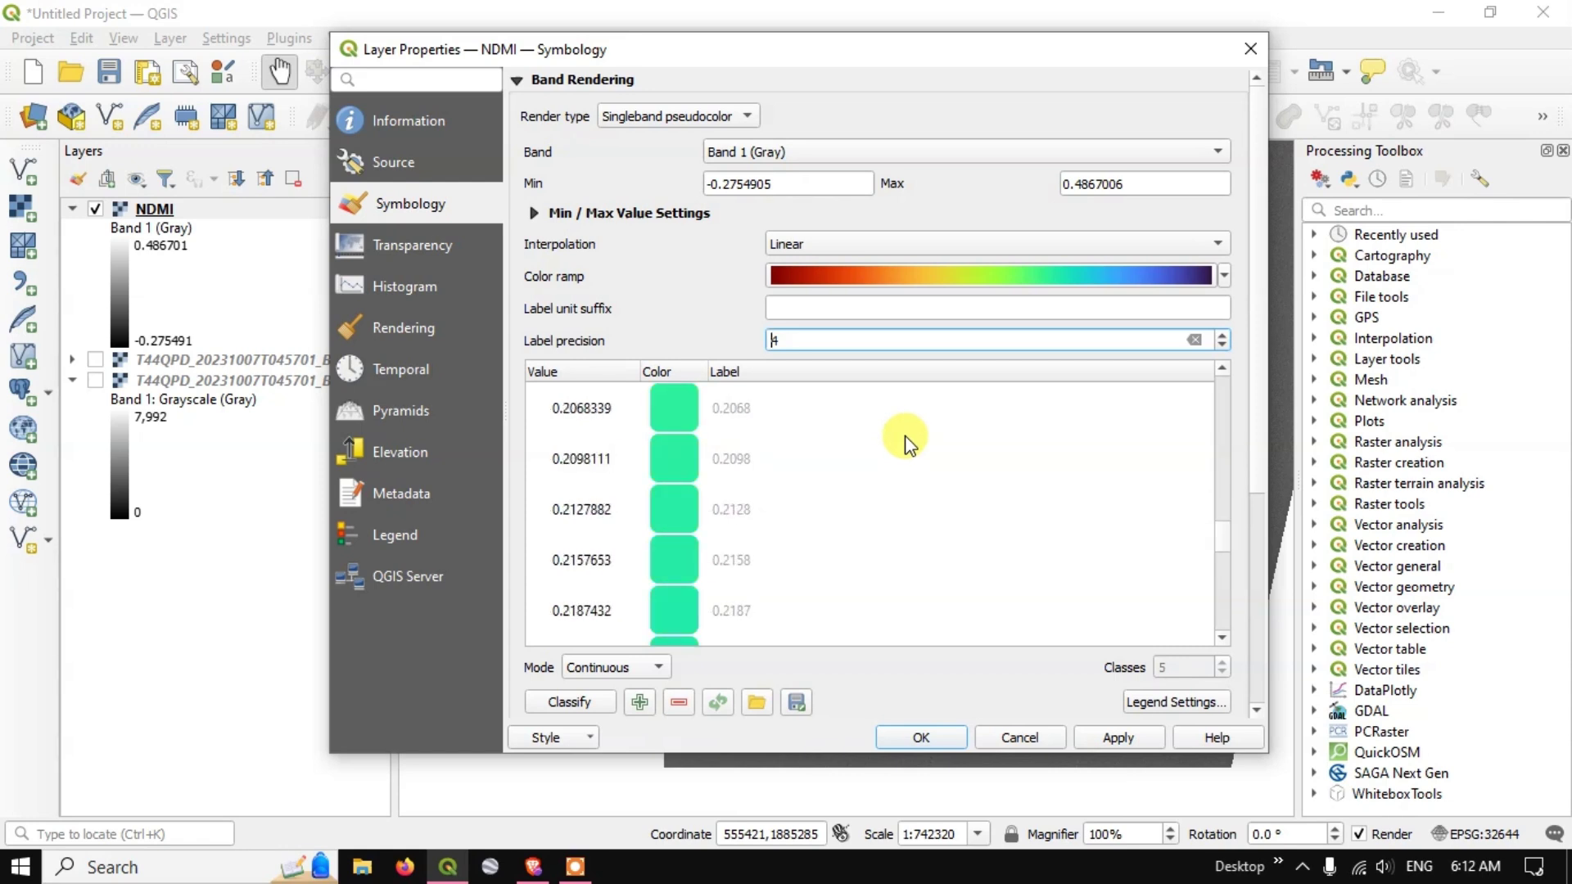
pyautogui.scroll(-20, 907, 442)
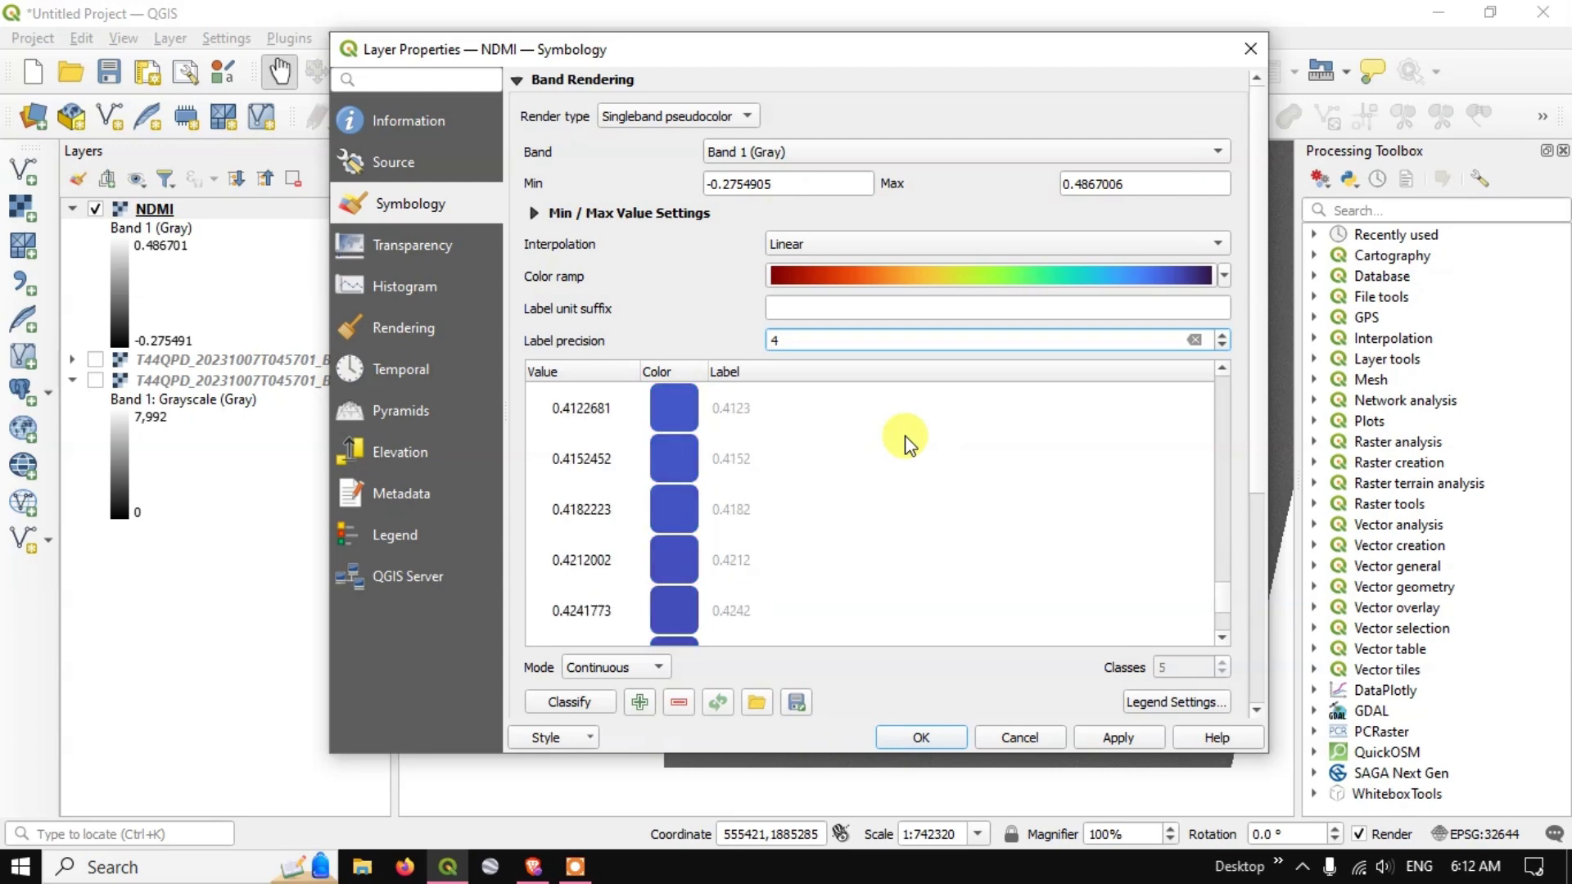
pyautogui.scroll(-5, 907, 442)
pyautogui.scroll(9, 904, 439)
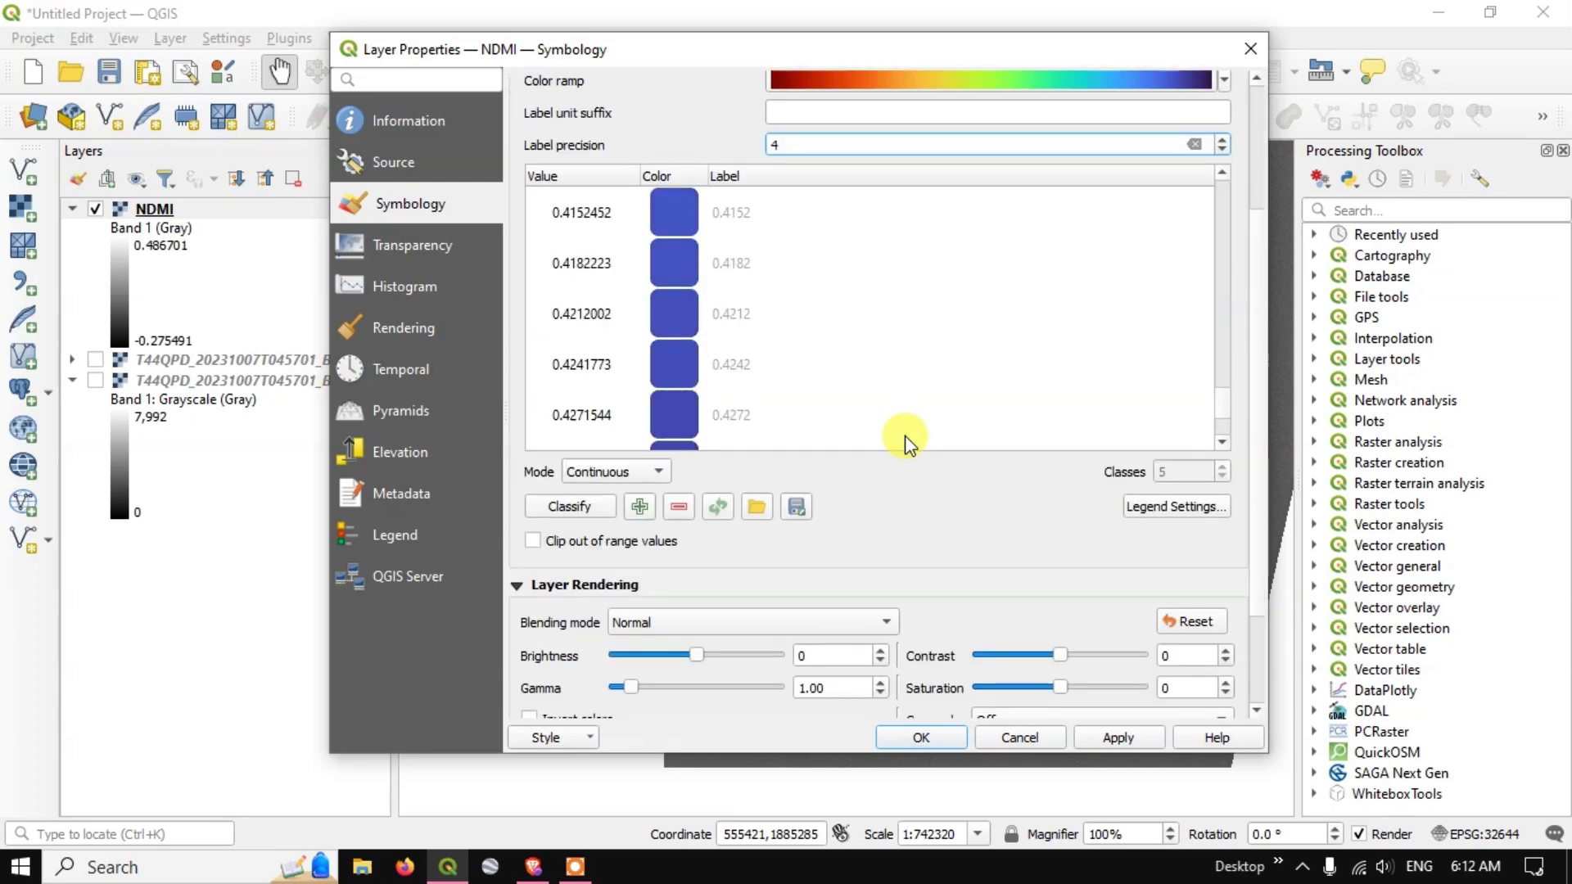
pyautogui.scroll(3, 1245, 123)
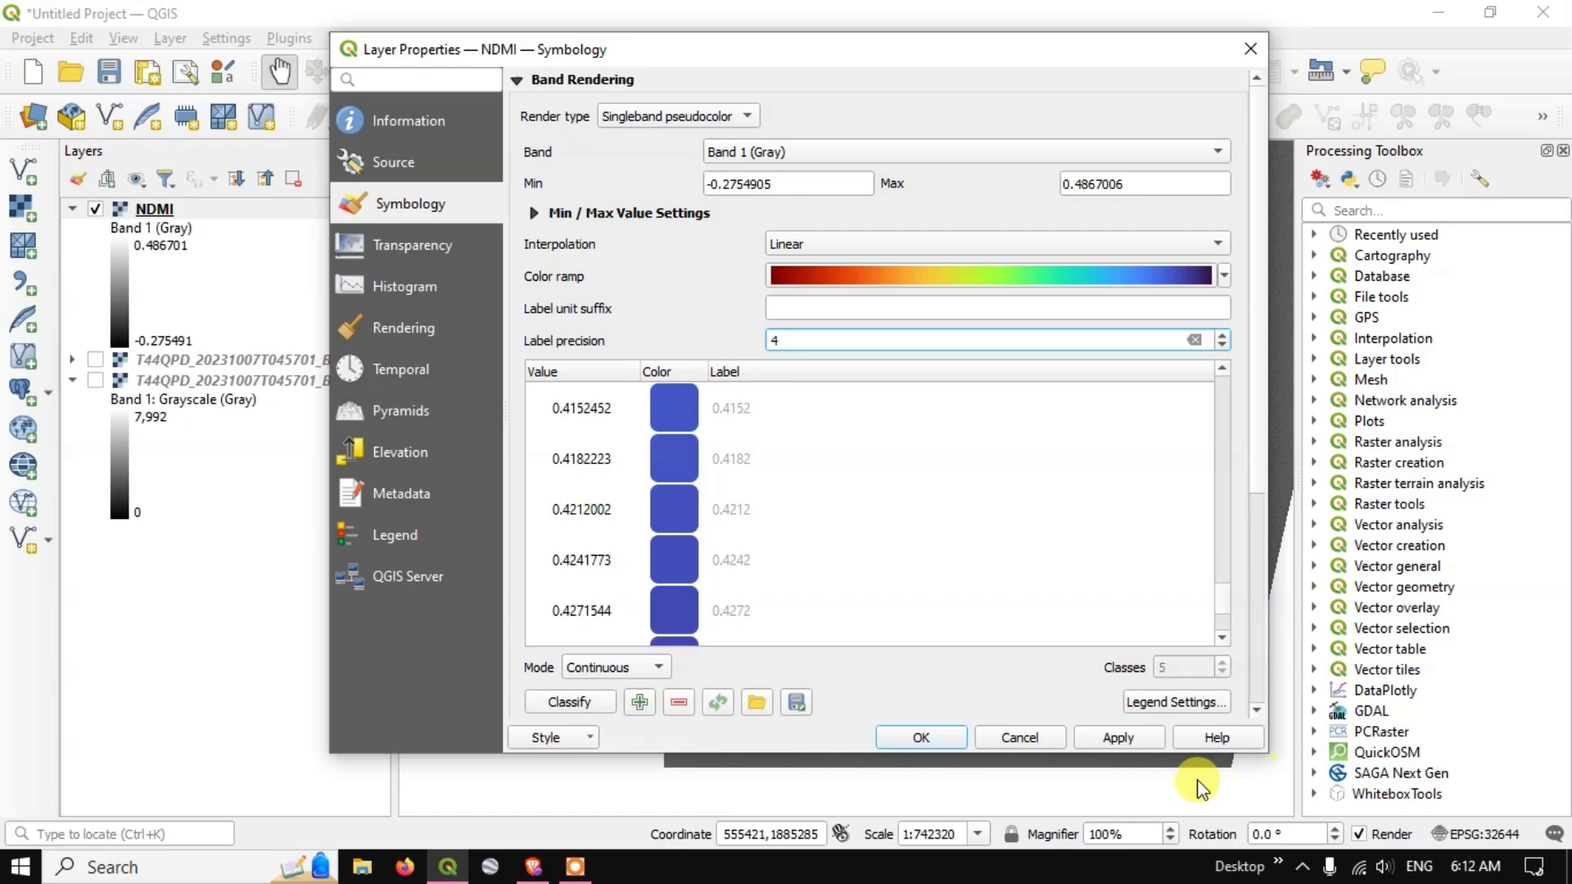
pyautogui.click(1139, 732)
pyautogui.click(923, 735)
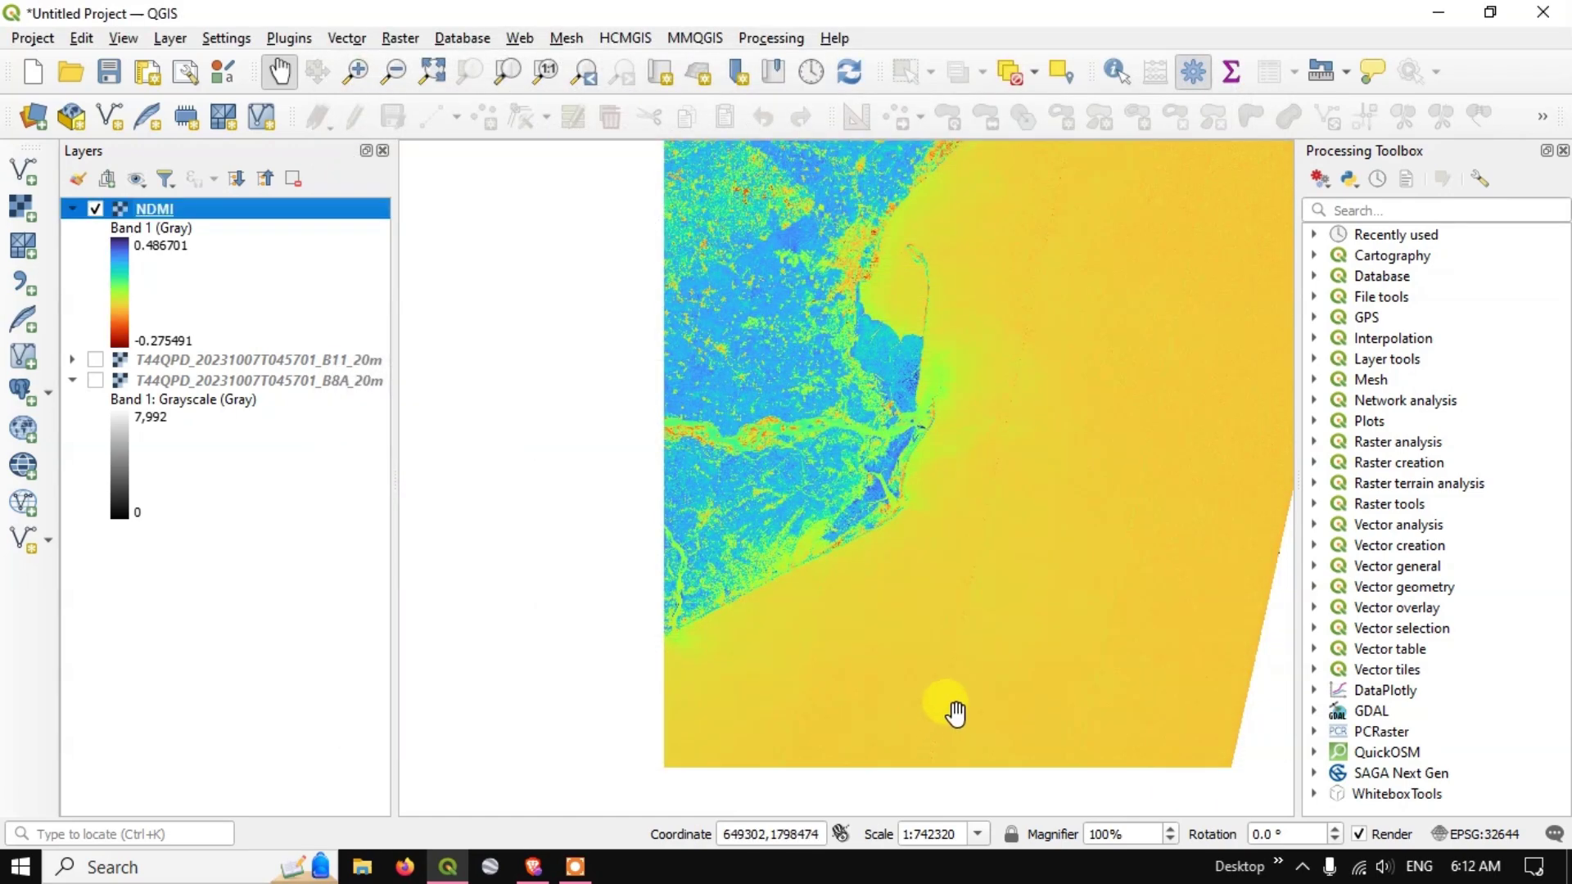
pyautogui.scroll(3, 800, 323)
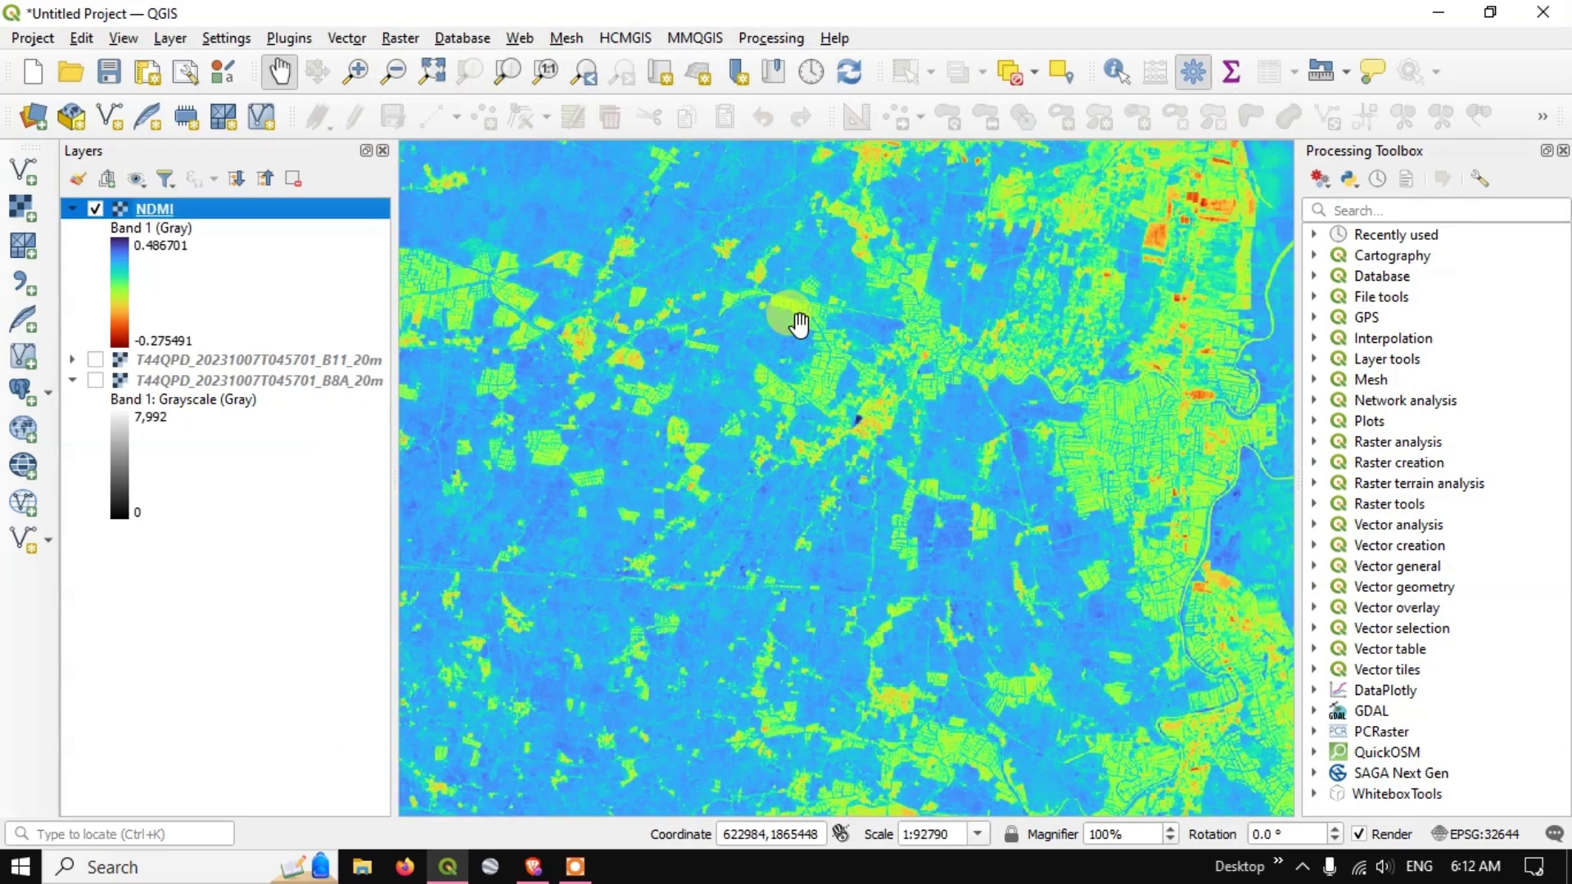
pyautogui.moveTo(859, 339); pyautogui.dragTo(783, 321)
pyautogui.moveTo(1039, 459); pyautogui.dragTo(1000, 410)
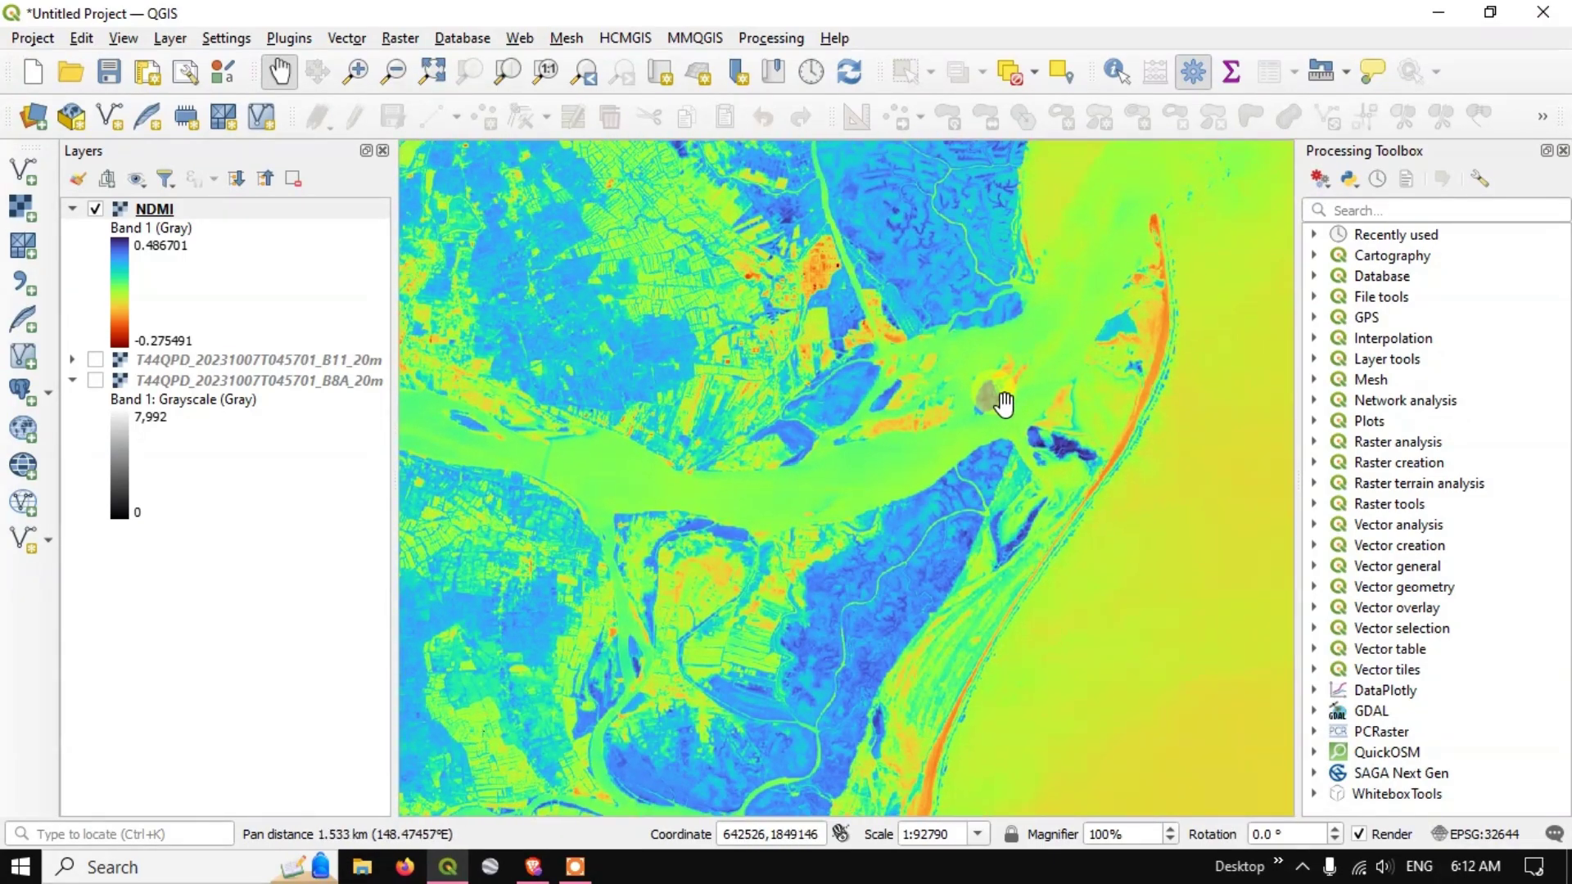
pyautogui.scroll(3, 1081, 450)
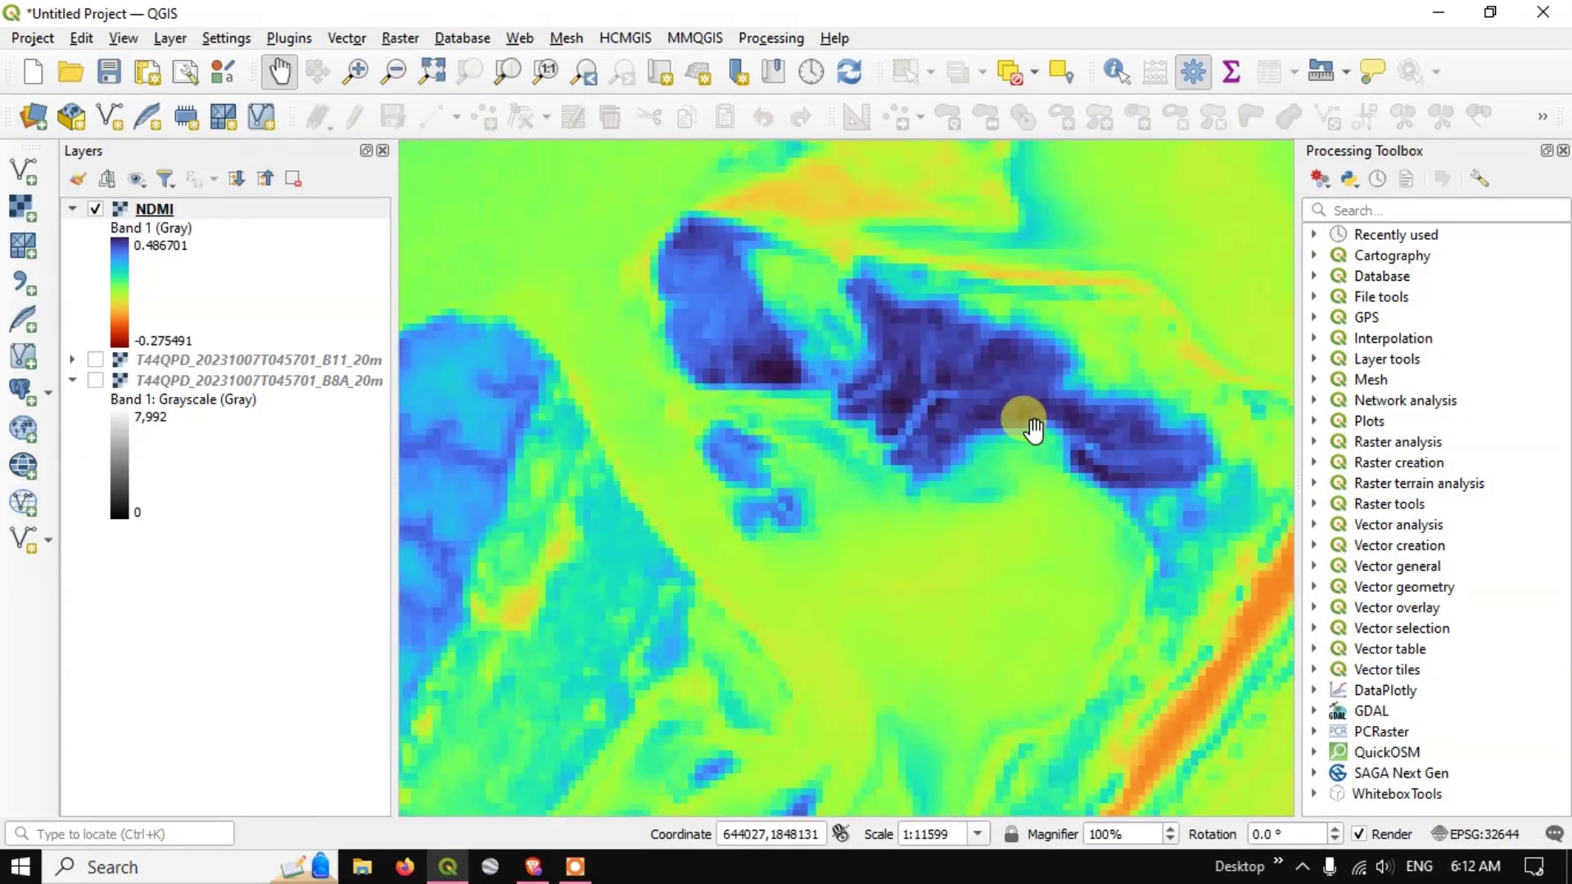
pyautogui.scroll(-3, 970, 354)
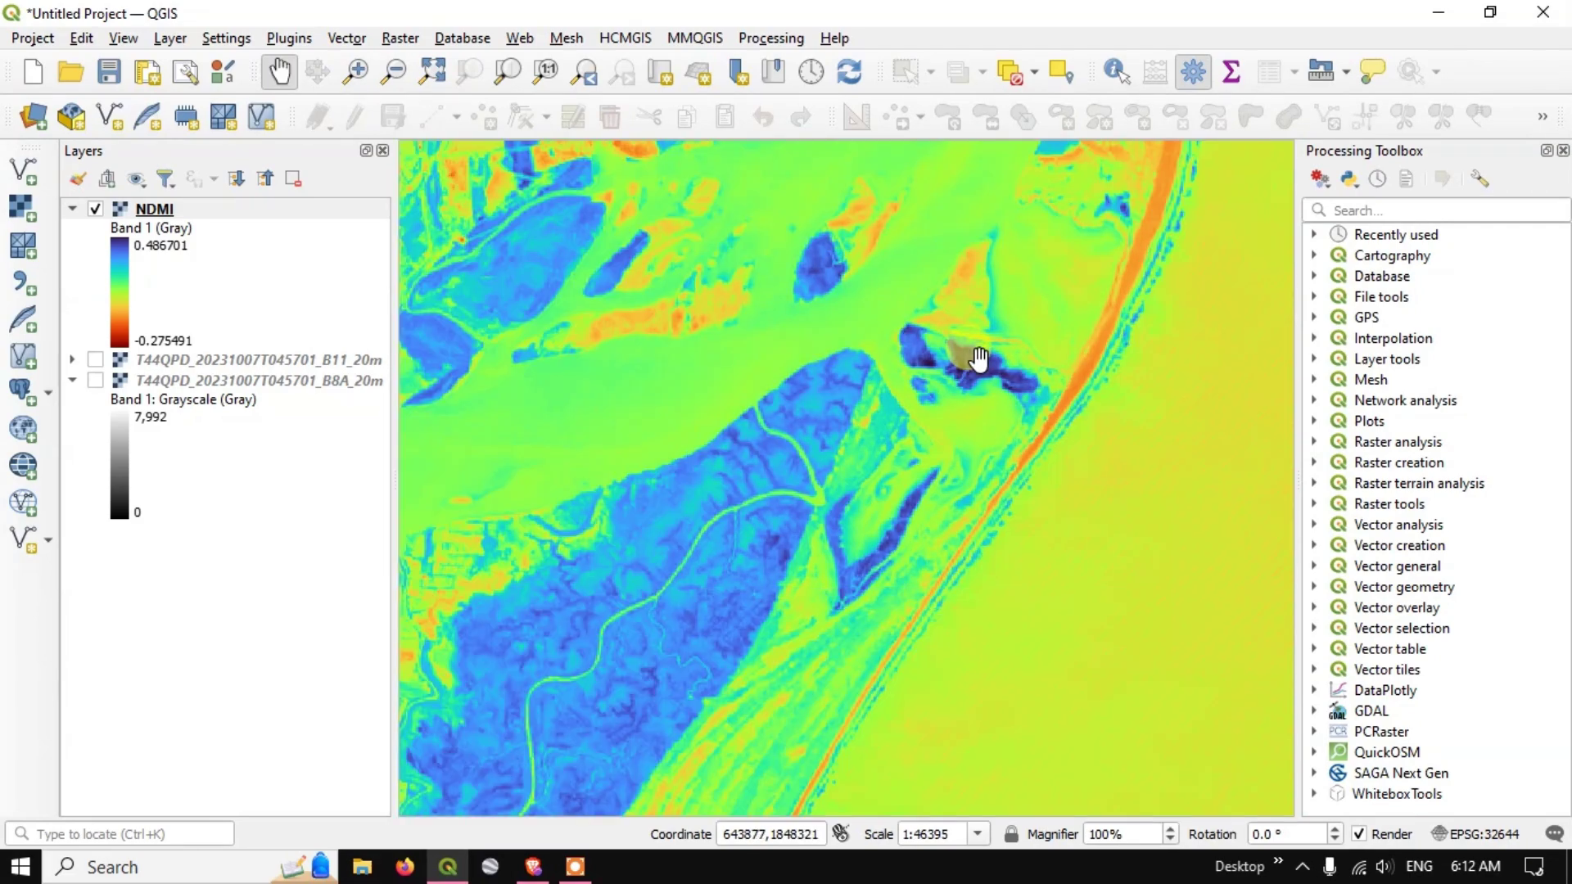
pyautogui.moveTo(979, 354); pyautogui.dragTo(846, 428)
pyautogui.scroll(-1, 855, 361)
pyautogui.scroll(-2, 835, 364)
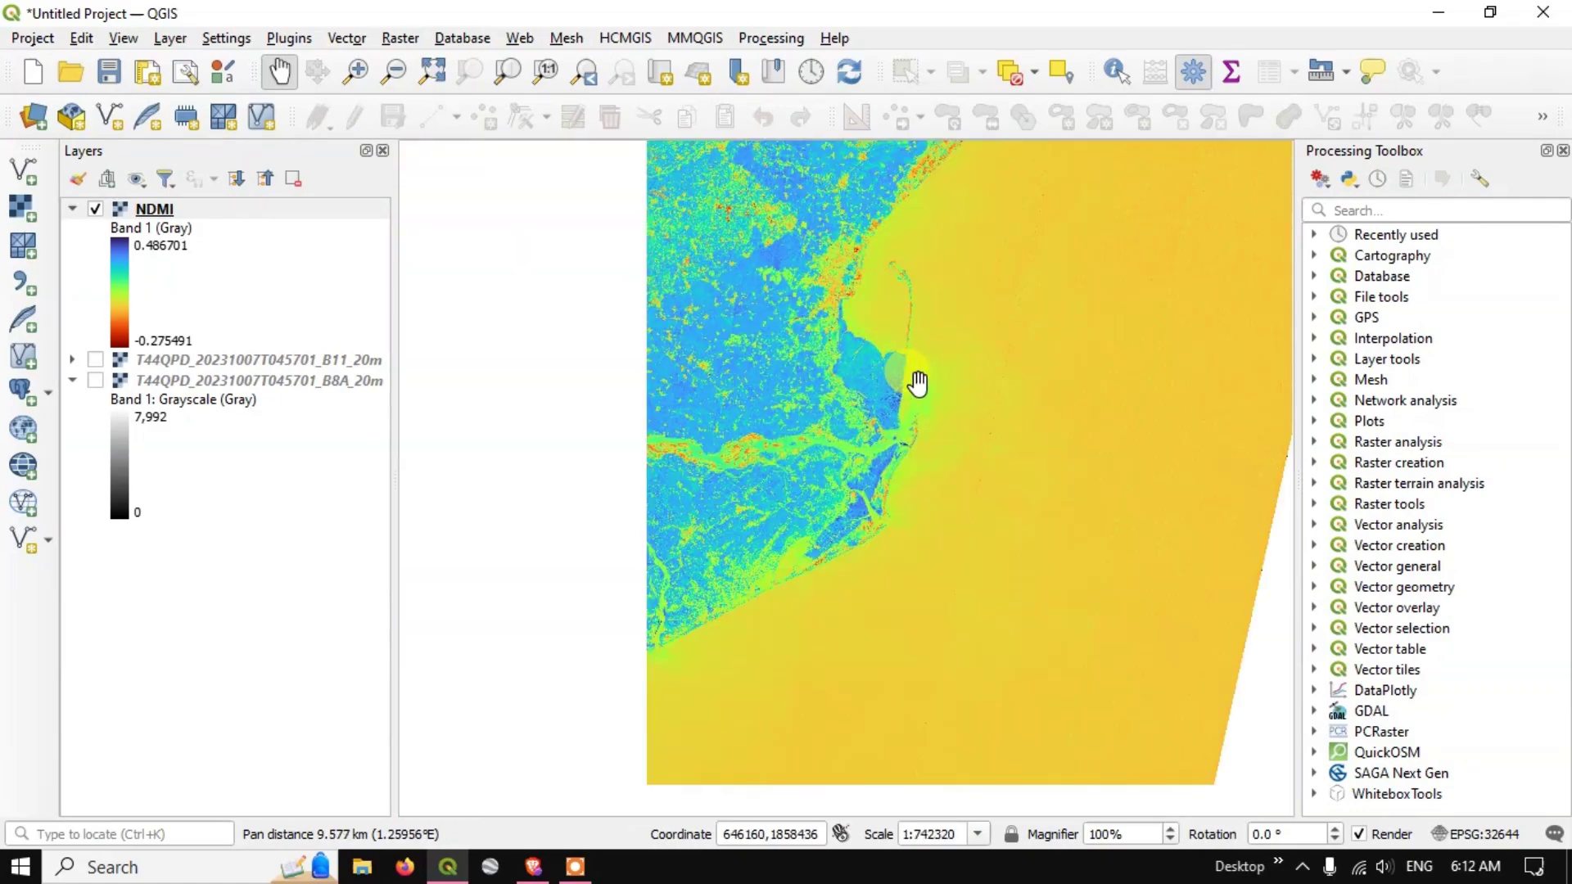
pyautogui.scroll(2, 898, 375)
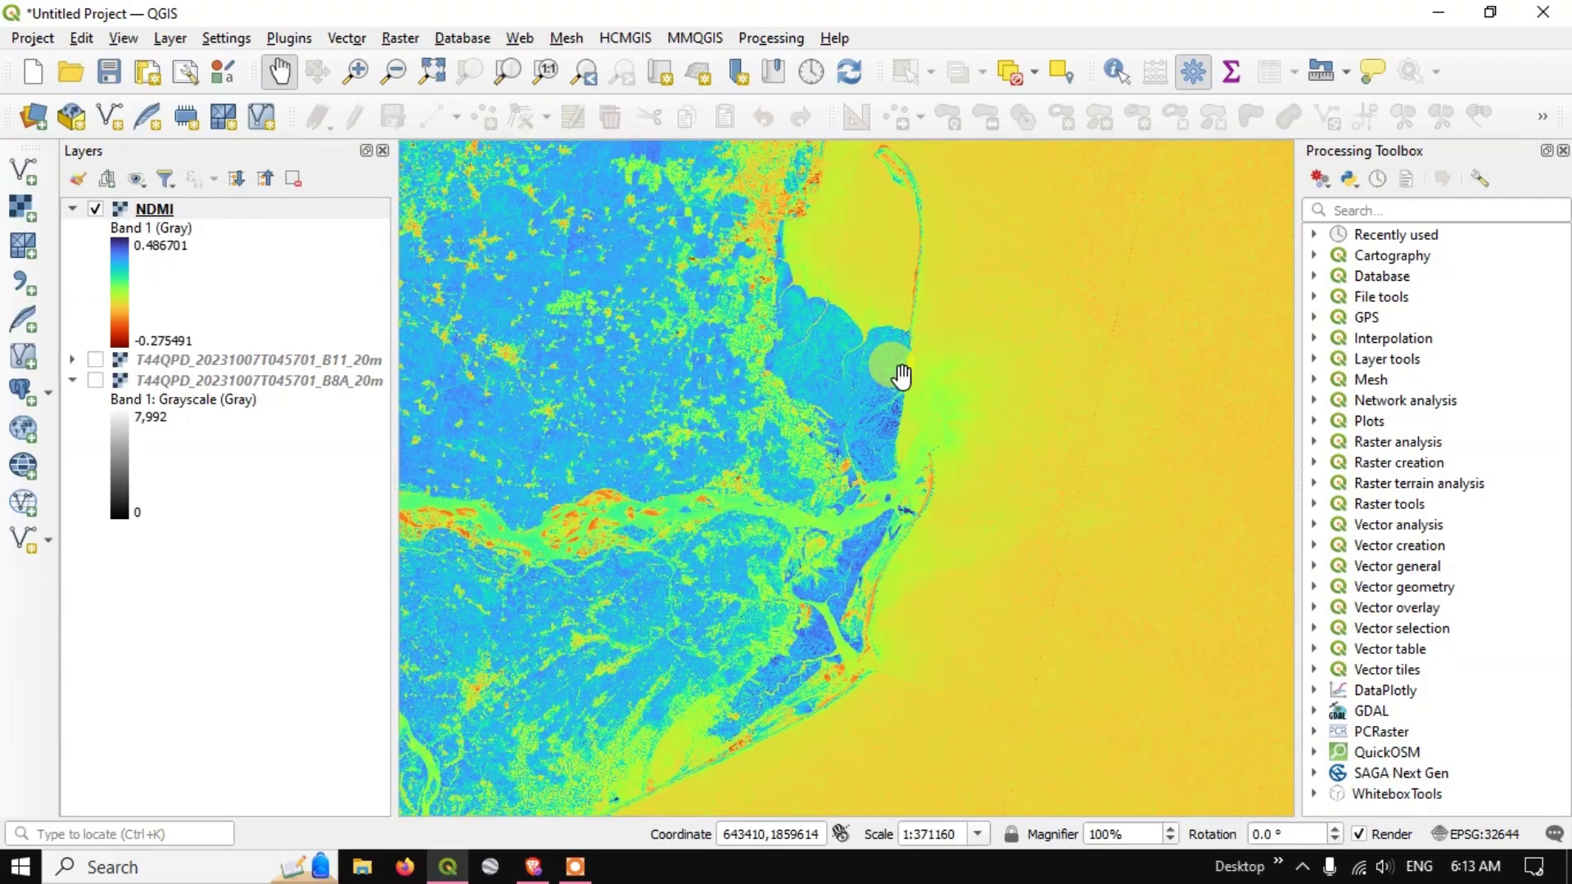
pyautogui.scroll(2, 594, 324)
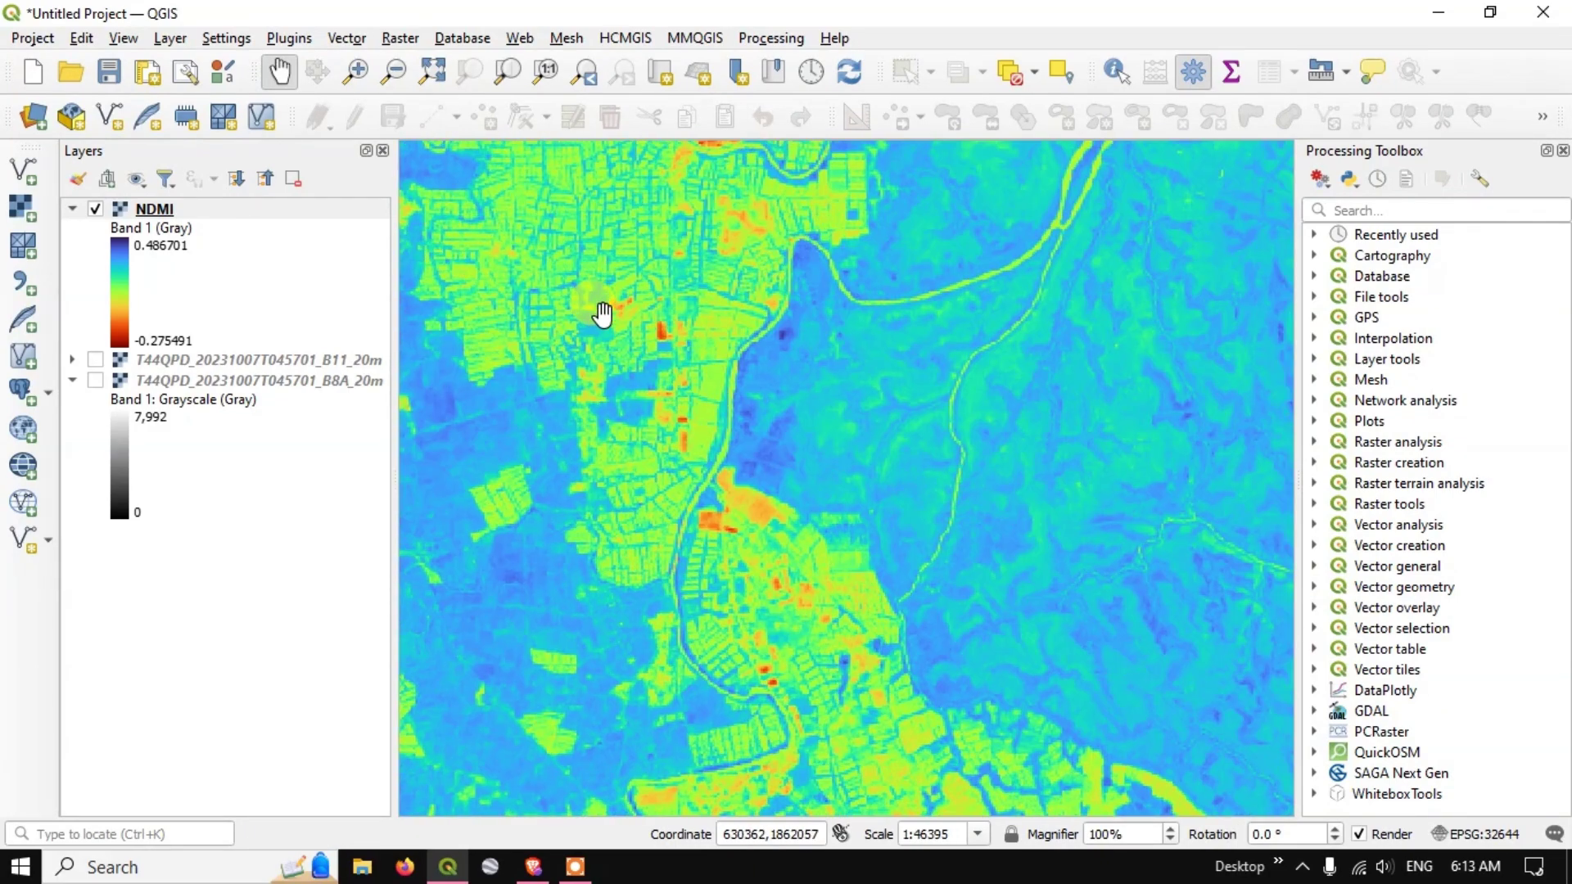
pyautogui.scroll(-4, 835, 356)
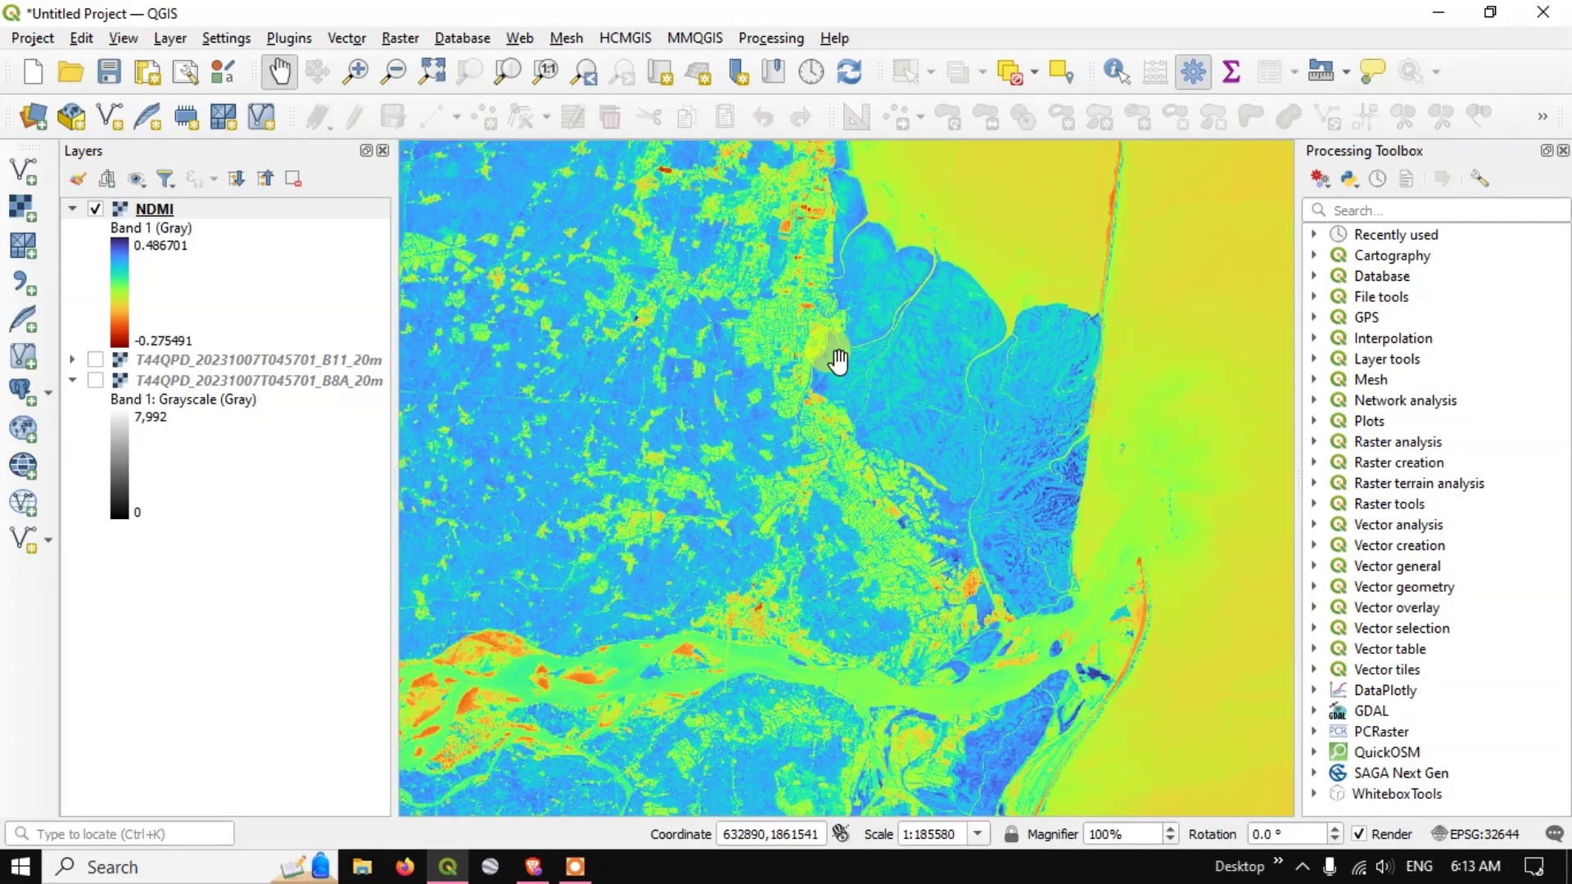